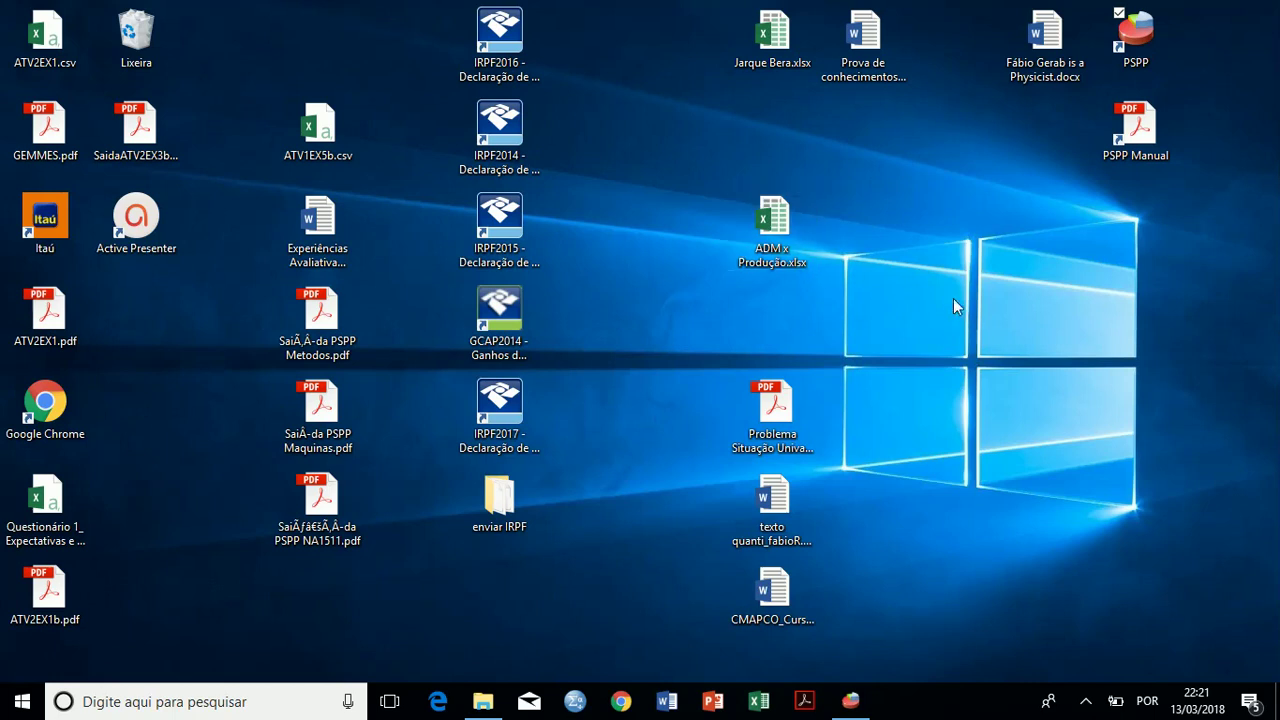
- Open NotasNA15112017.sav in PSPP from E:\ADM\Métodos de Pesquis e Previsão\Pri2018\Exemplos Univariadas and shrink the Numero and Nome columns to slivers
{"action": "double_click", "coordinate": [1146, 45]}
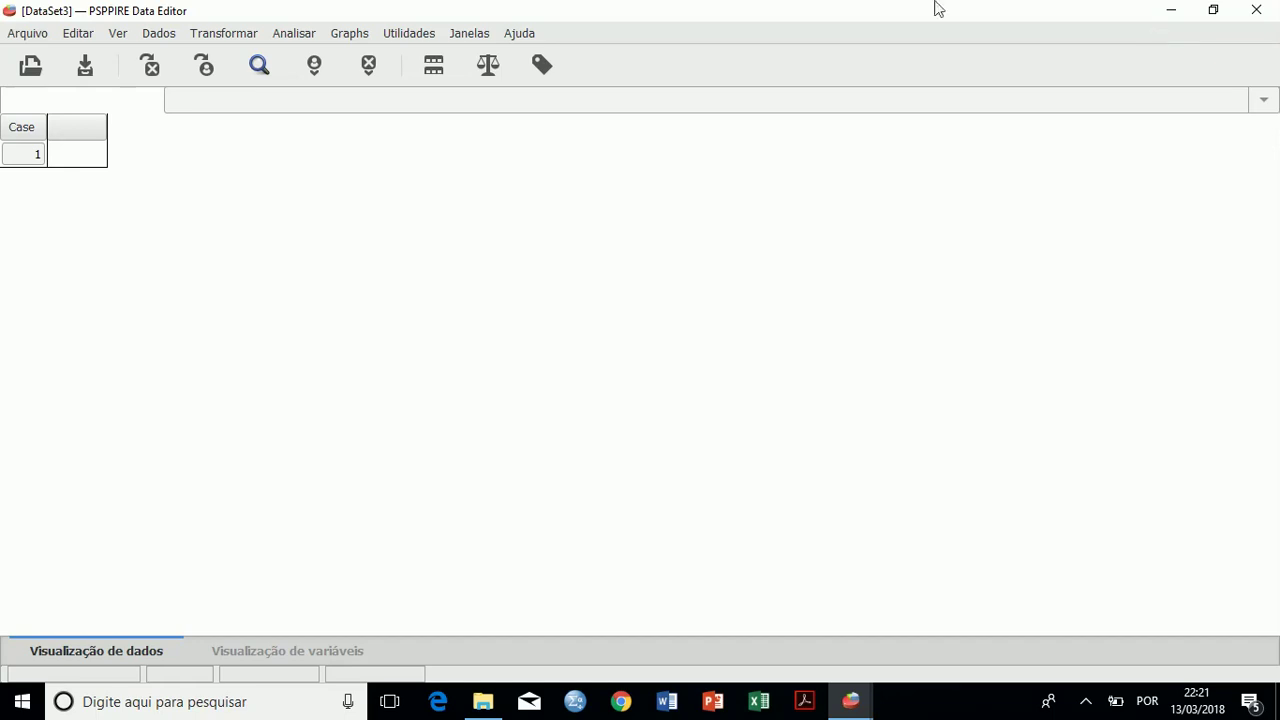
{"action": "left_click", "coordinate": [28, 34]}
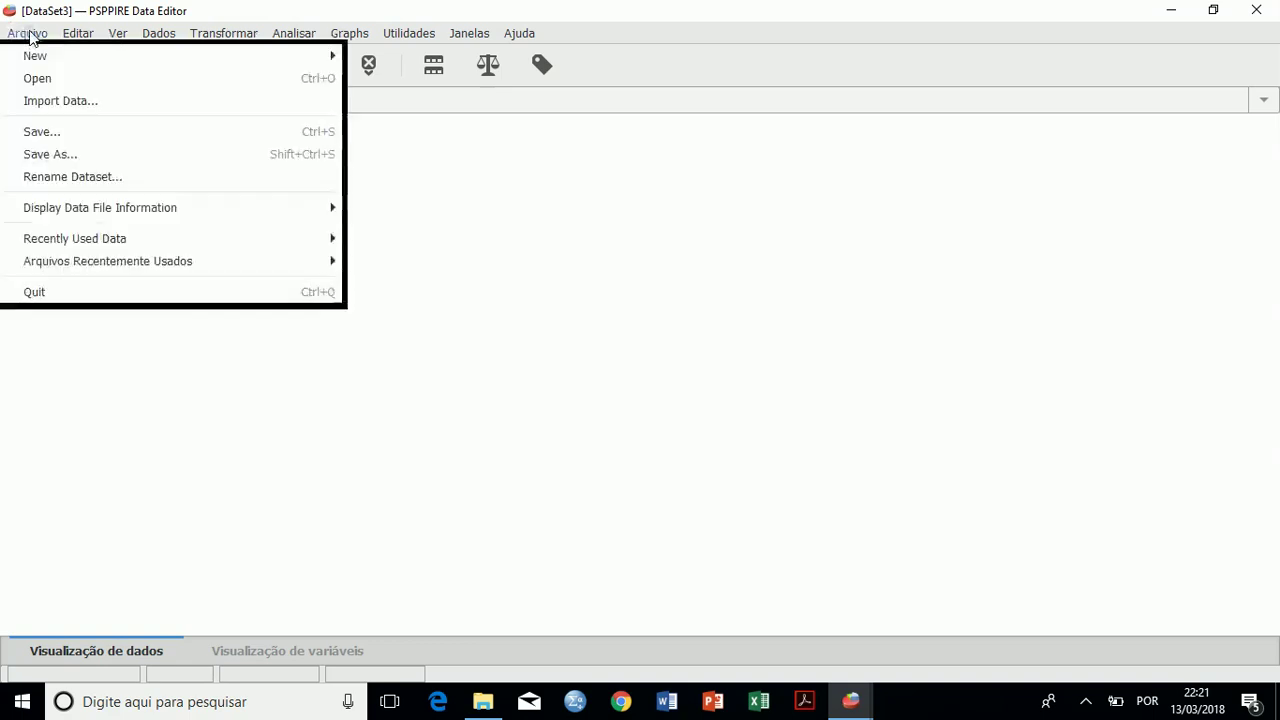
{"action": "left_click", "coordinate": [40, 79]}
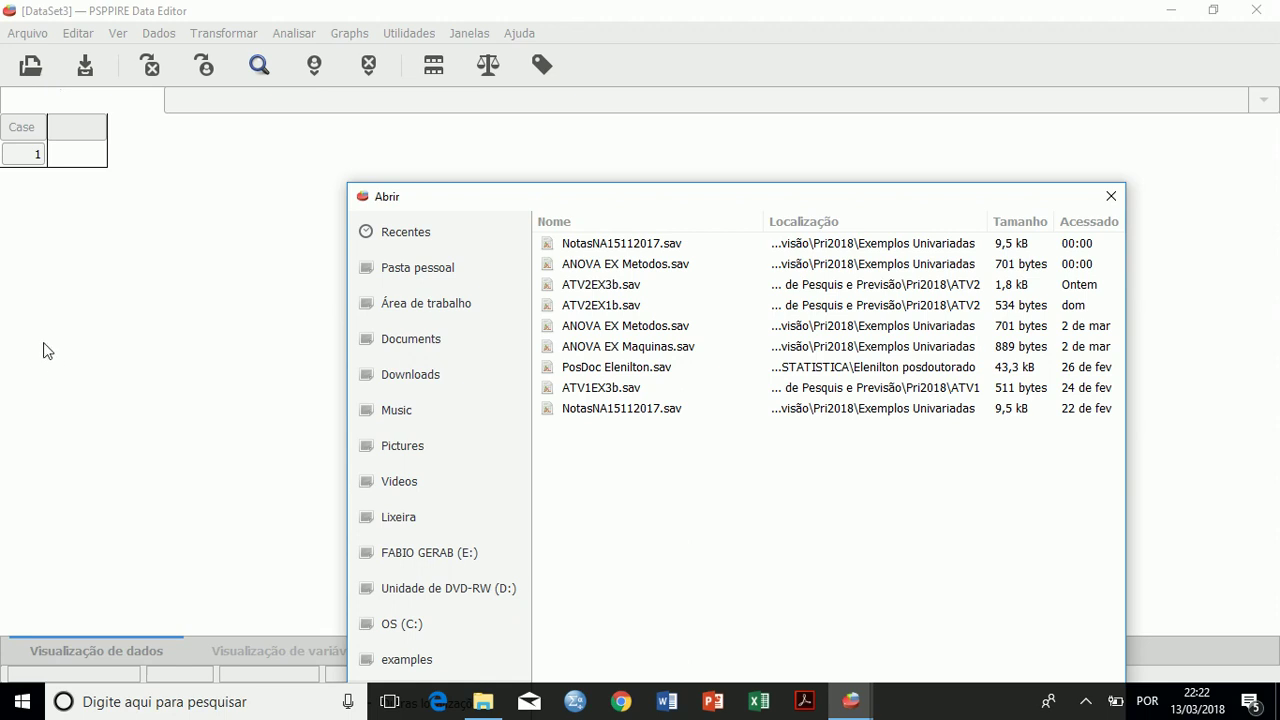
{"action": "left_click", "coordinate": [407, 556]}
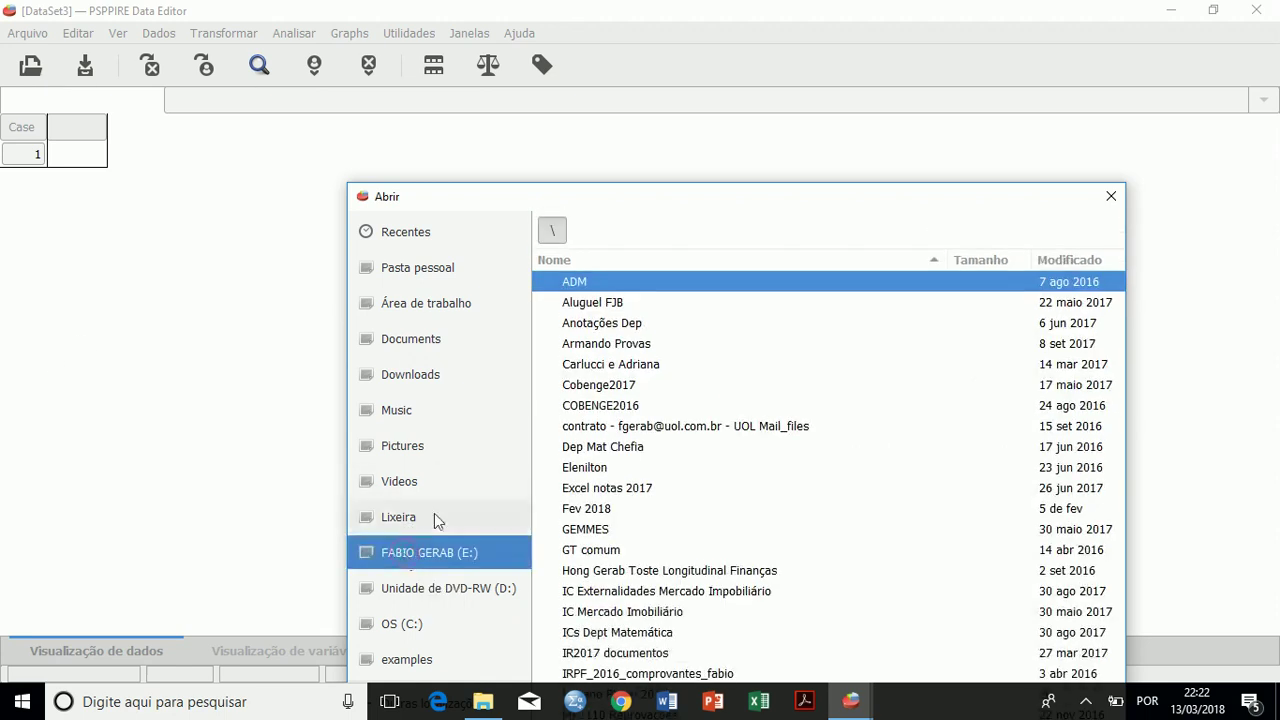
{"action": "double_click", "coordinate": [577, 285]}
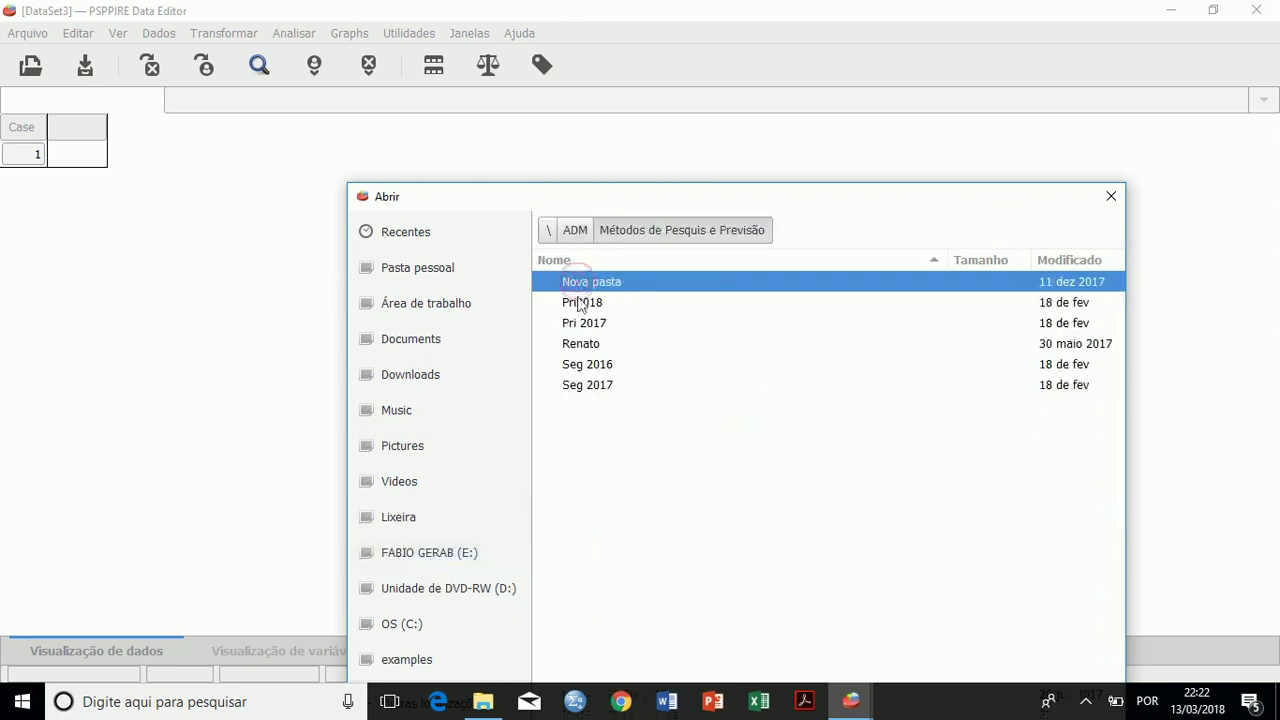
{"action": "left_click", "coordinate": [590, 306]}
{"action": "double_click", "coordinate": [590, 306]}
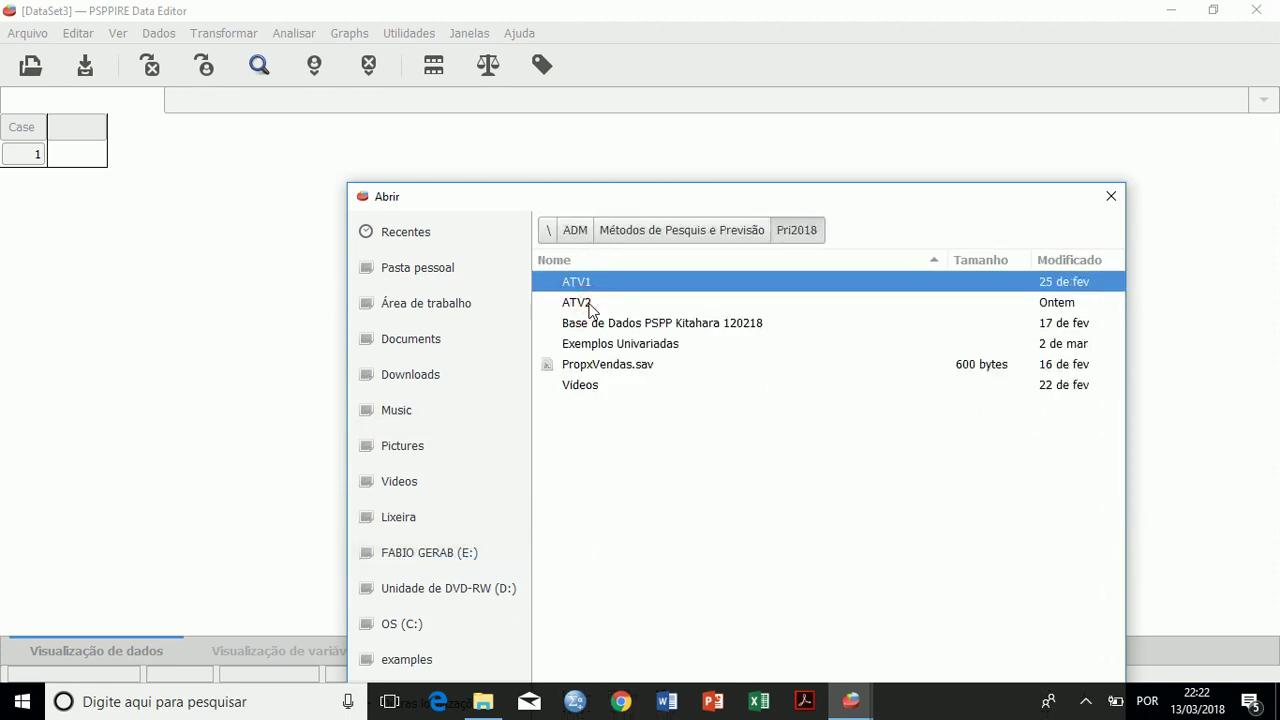
{"action": "double_click", "coordinate": [586, 345]}
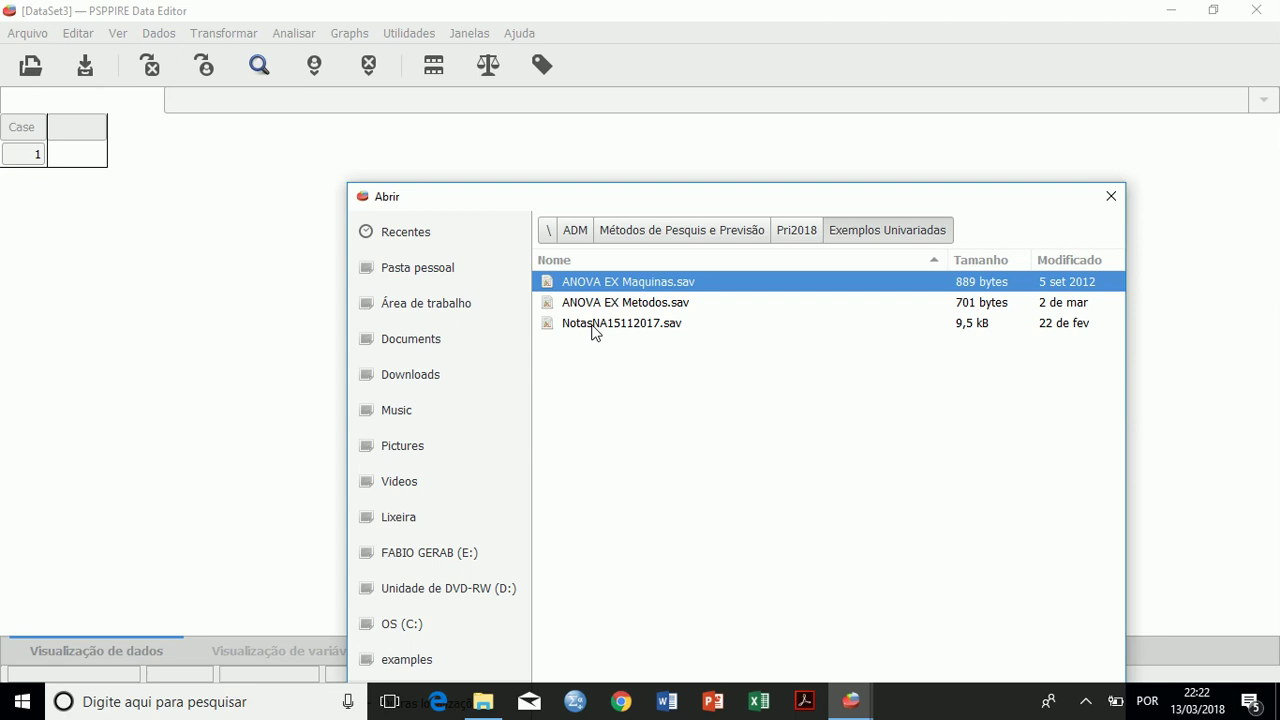
{"action": "double_click", "coordinate": [592, 326]}
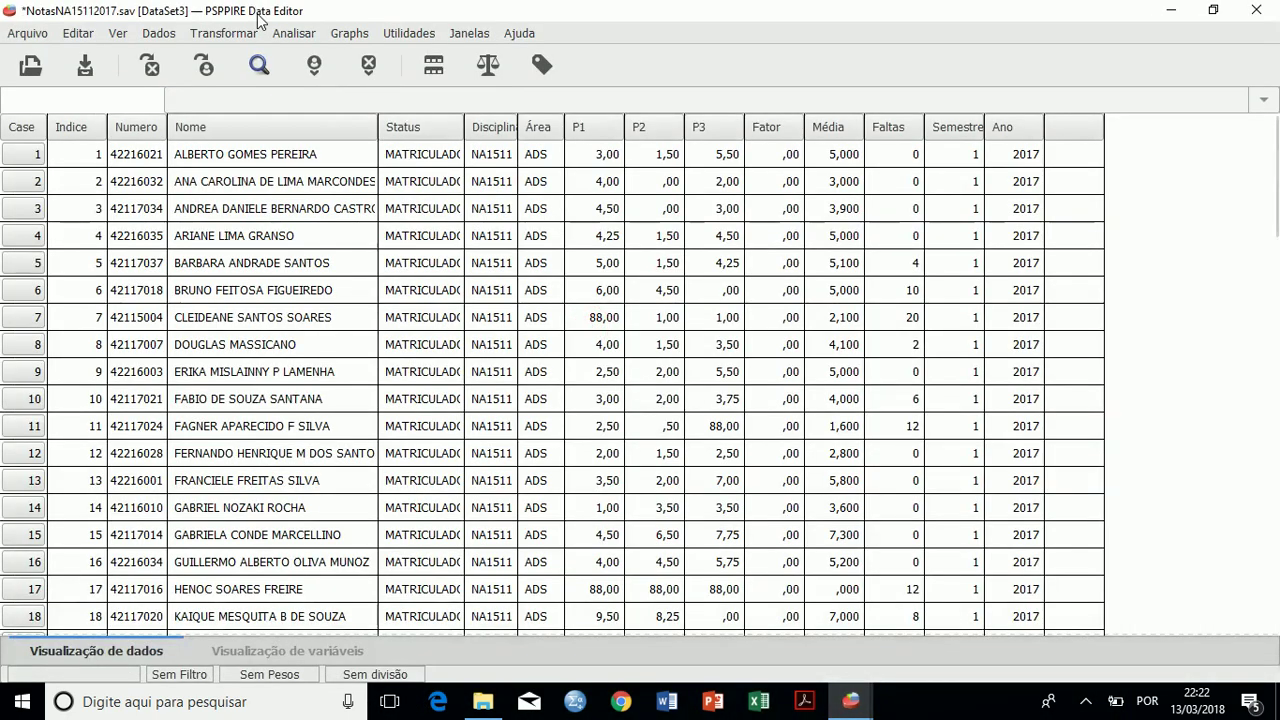
{"action": "left_click_drag", "start_coordinate": [377, 127], "coordinate": [118, 128]}
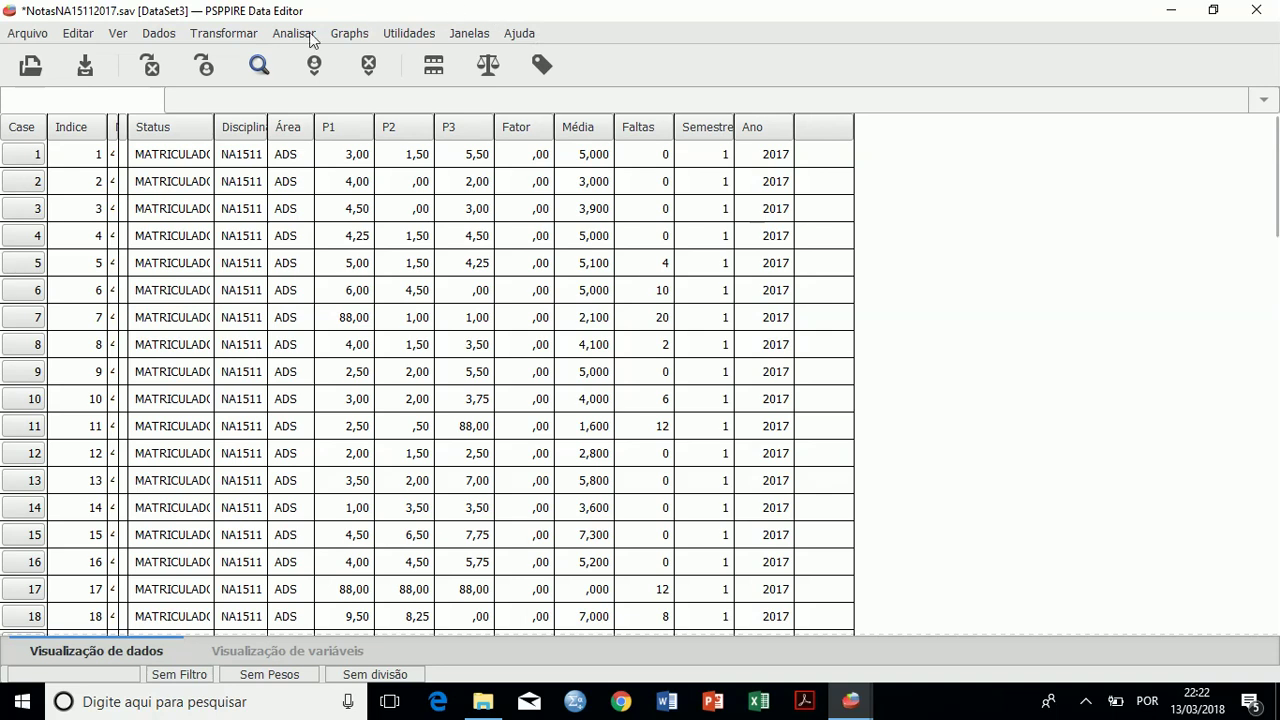
- Run Descriptives on the variable Média, keeping the default statistics and options
{"action": "left_click", "coordinate": [284, 35]}
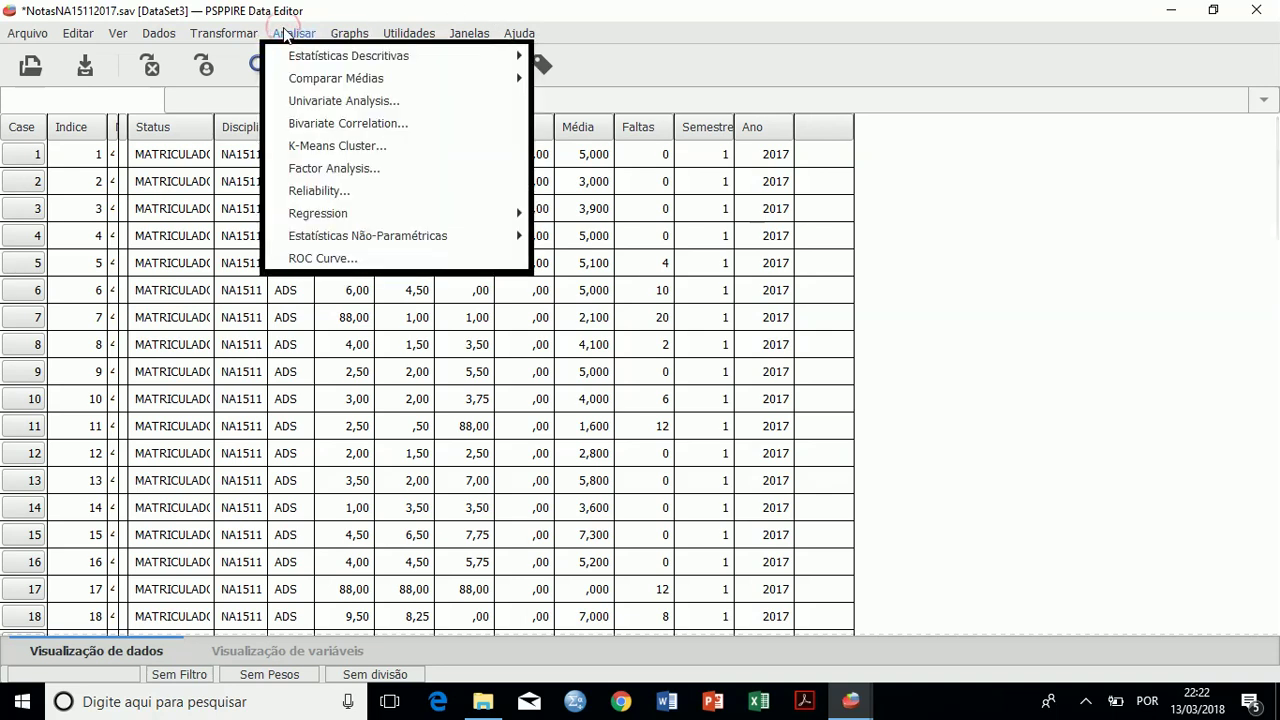
{"action": "mouse_move", "coordinate": [313, 62]}
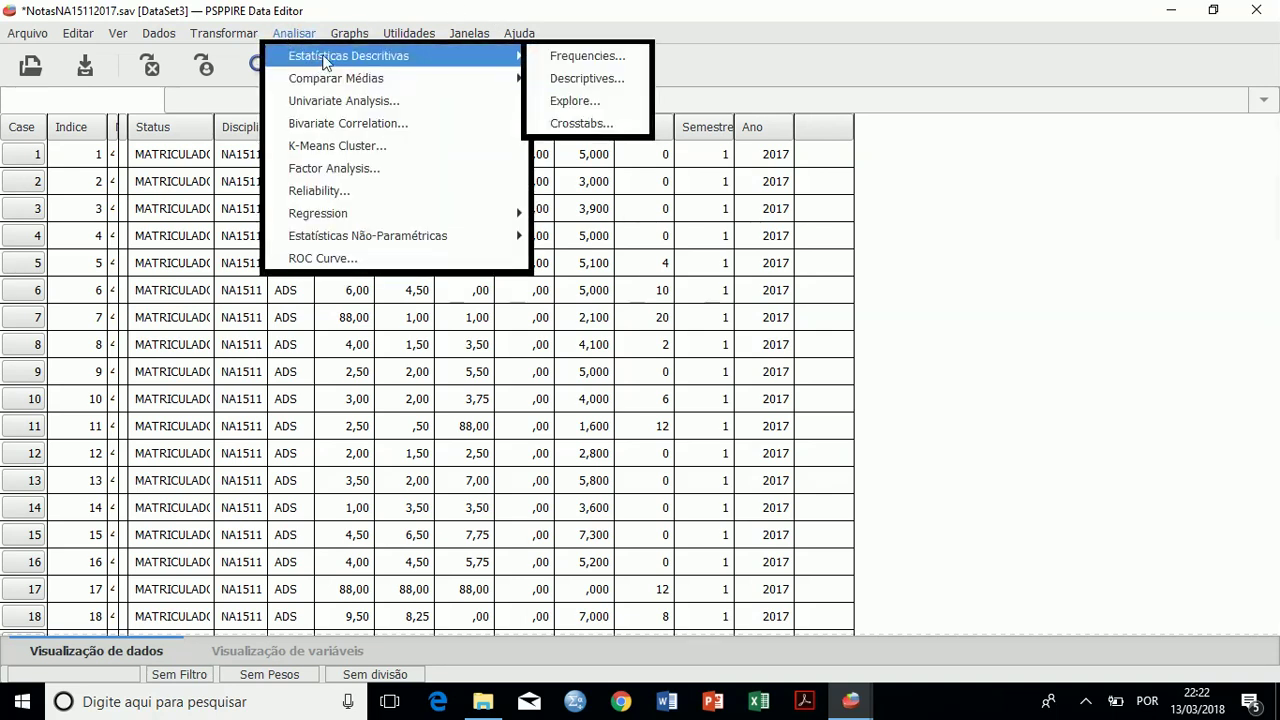
{"action": "left_click", "coordinate": [587, 79]}
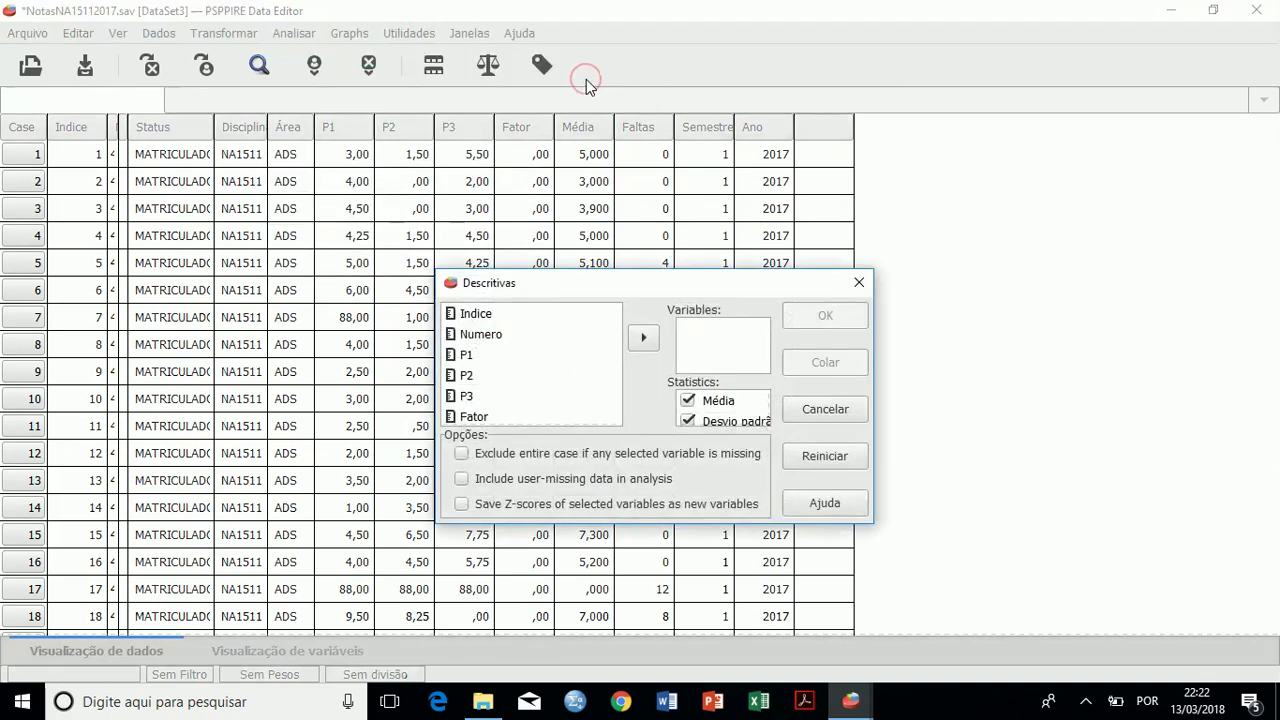
{"action": "scroll", "coordinate": [615, 367], "scroll_direction": "down", "scroll_amount": 3}
{"action": "left_click", "coordinate": [480, 388]}
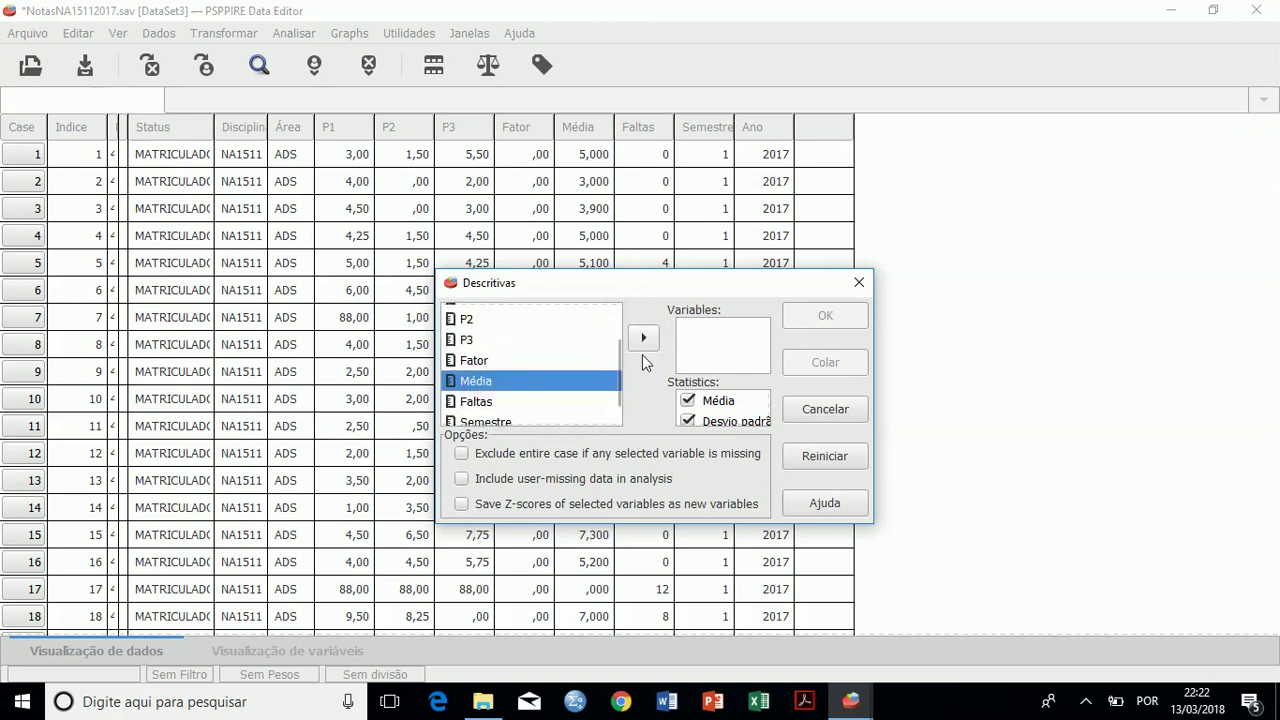
{"action": "left_click", "coordinate": [643, 338]}
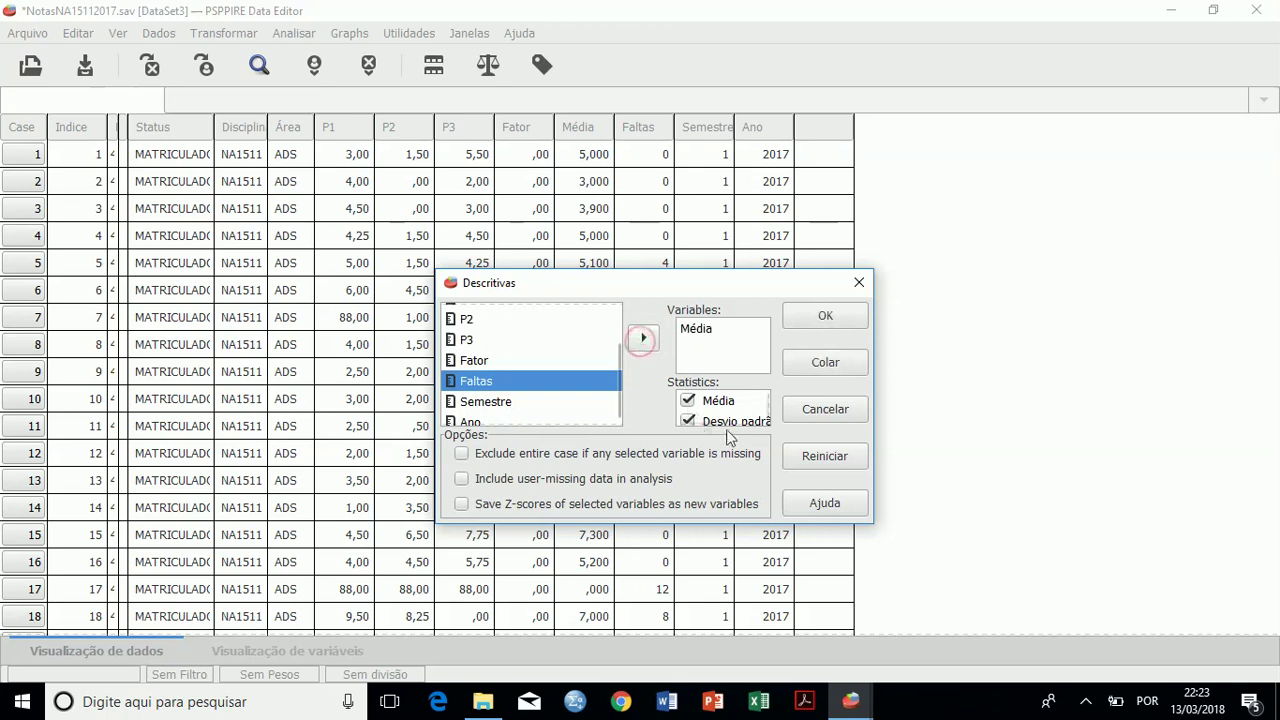
{"action": "scroll", "coordinate": [768, 413], "scroll_direction": "down", "scroll_amount": 3}
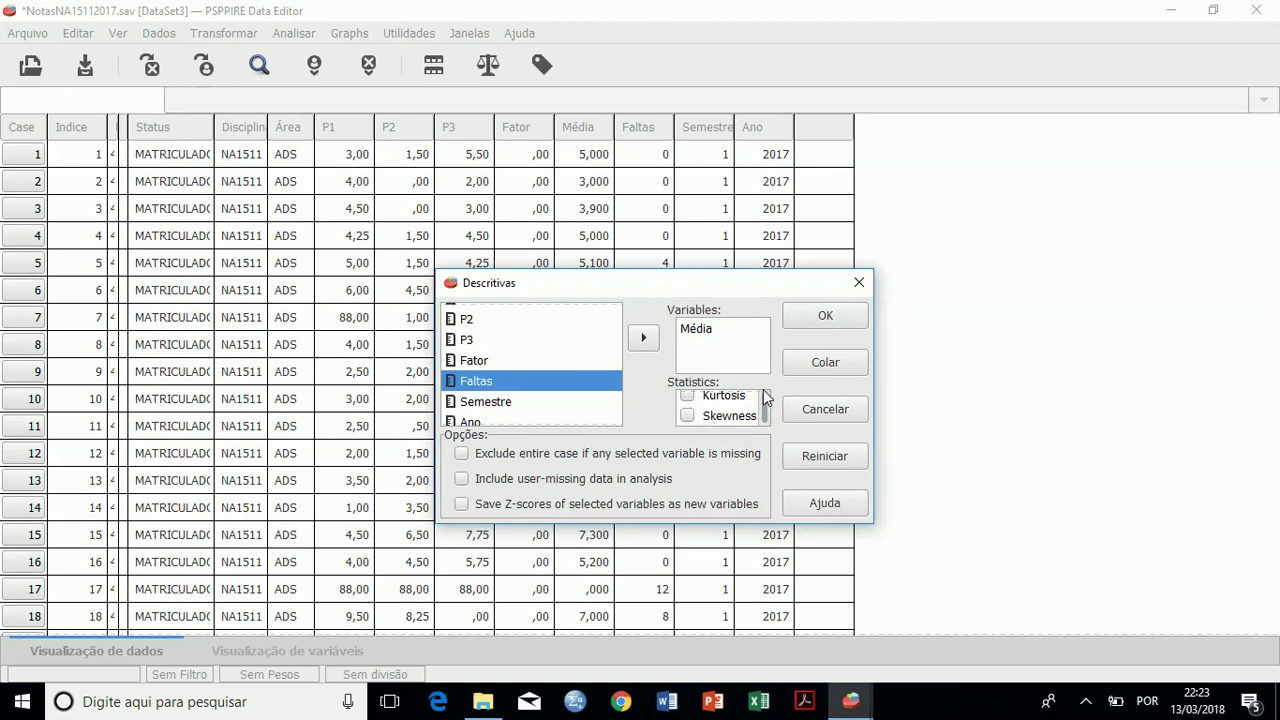
{"action": "left_click", "coordinate": [835, 321]}
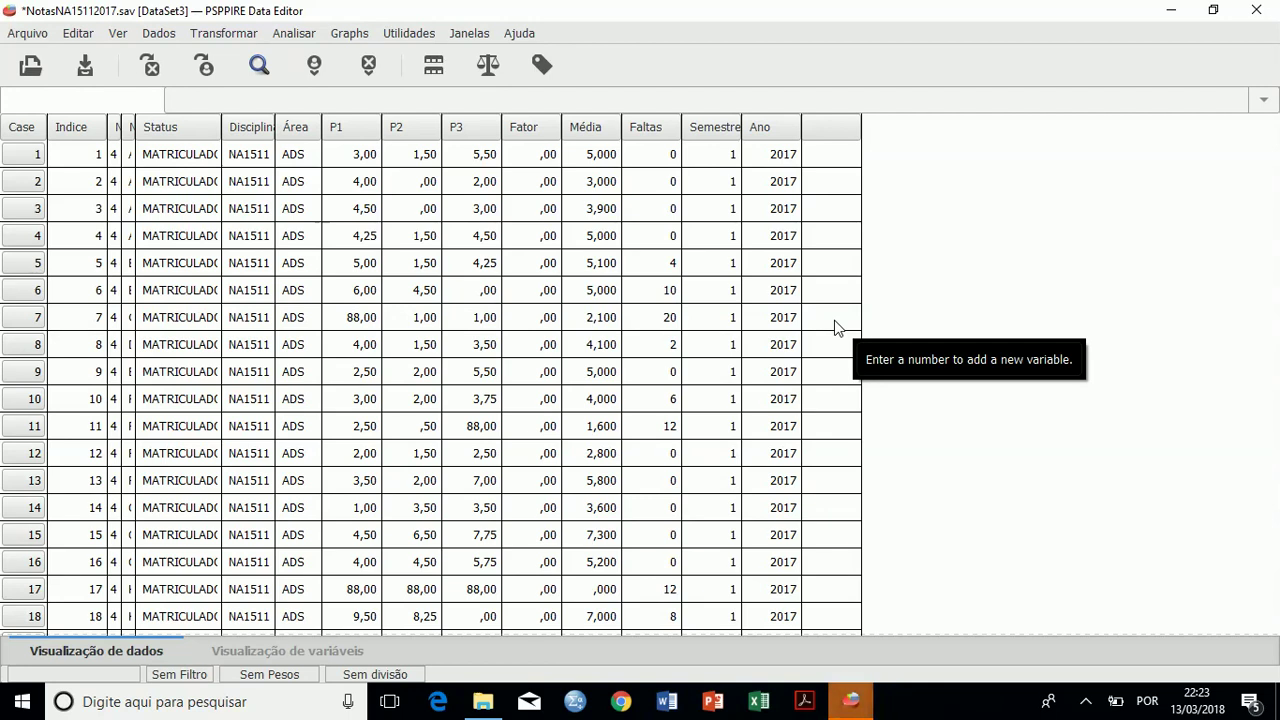
- Close the ANOVA EX Metodos.sav dataset without saving its changes
{"action": "mouse_move", "coordinate": [850, 708]}
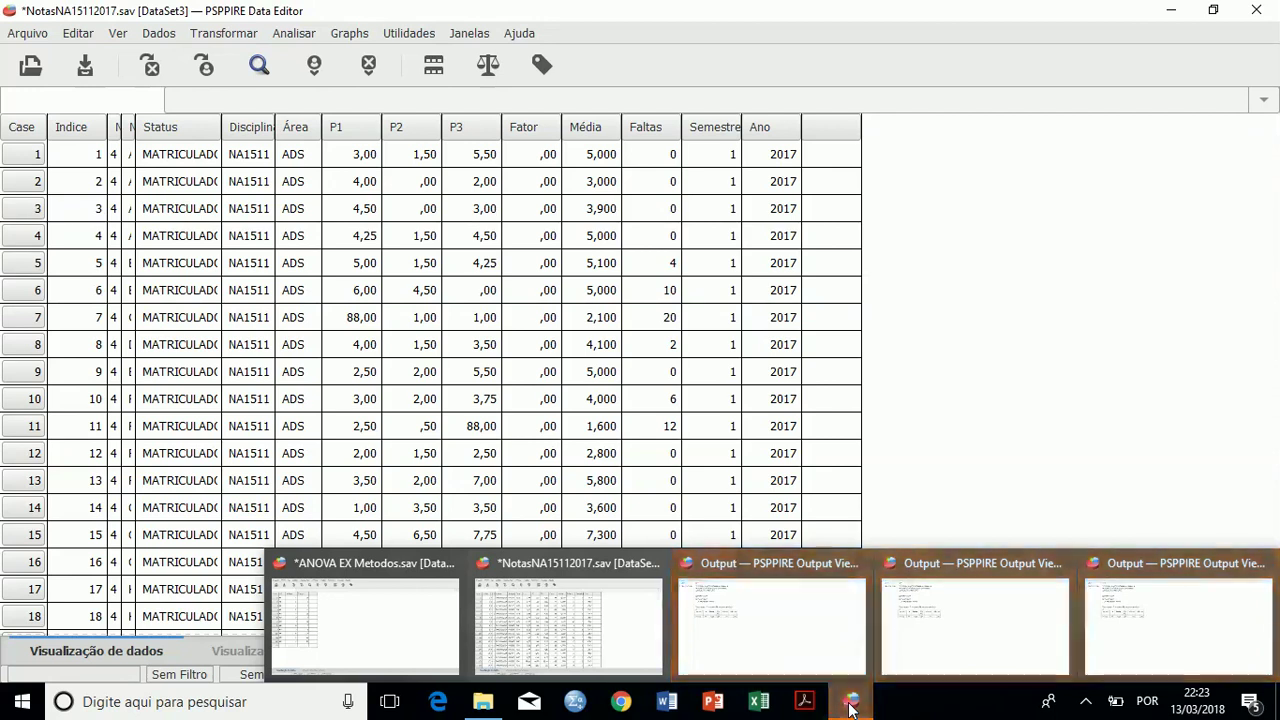
{"action": "mouse_move", "coordinate": [1085, 634]}
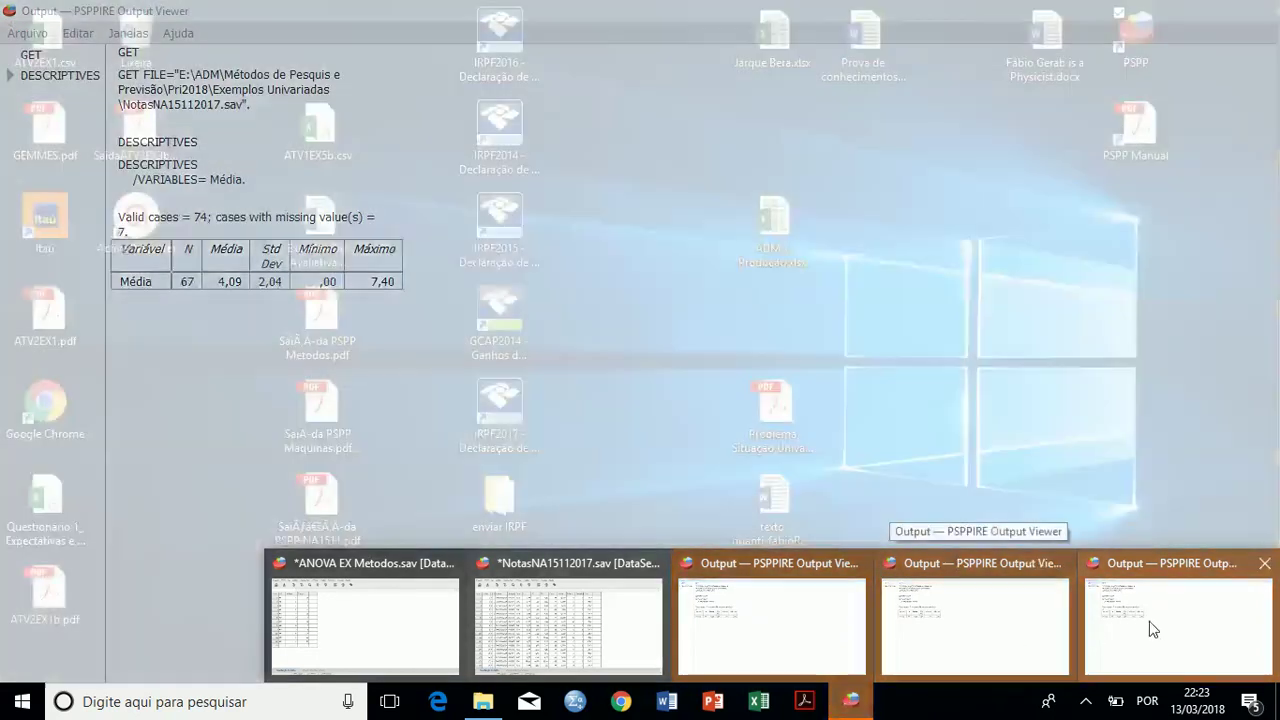
{"action": "mouse_move", "coordinate": [1150, 622]}
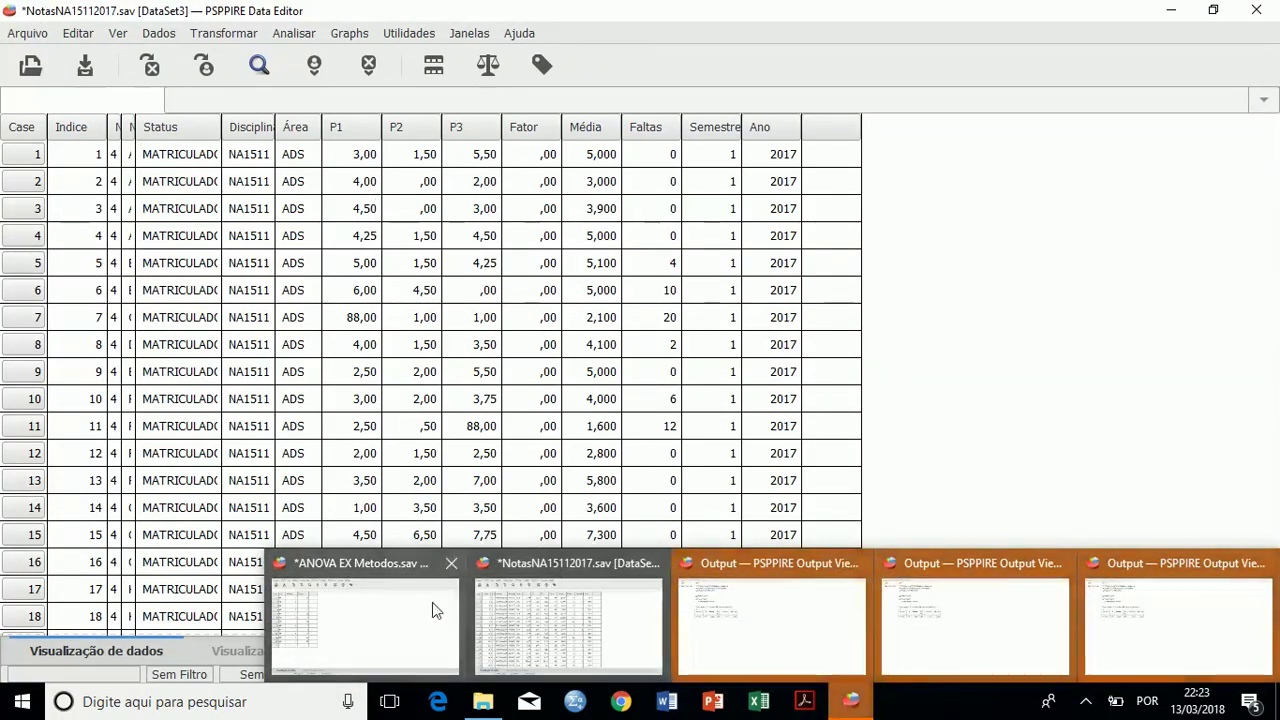
{"action": "left_click", "coordinate": [447, 567]}
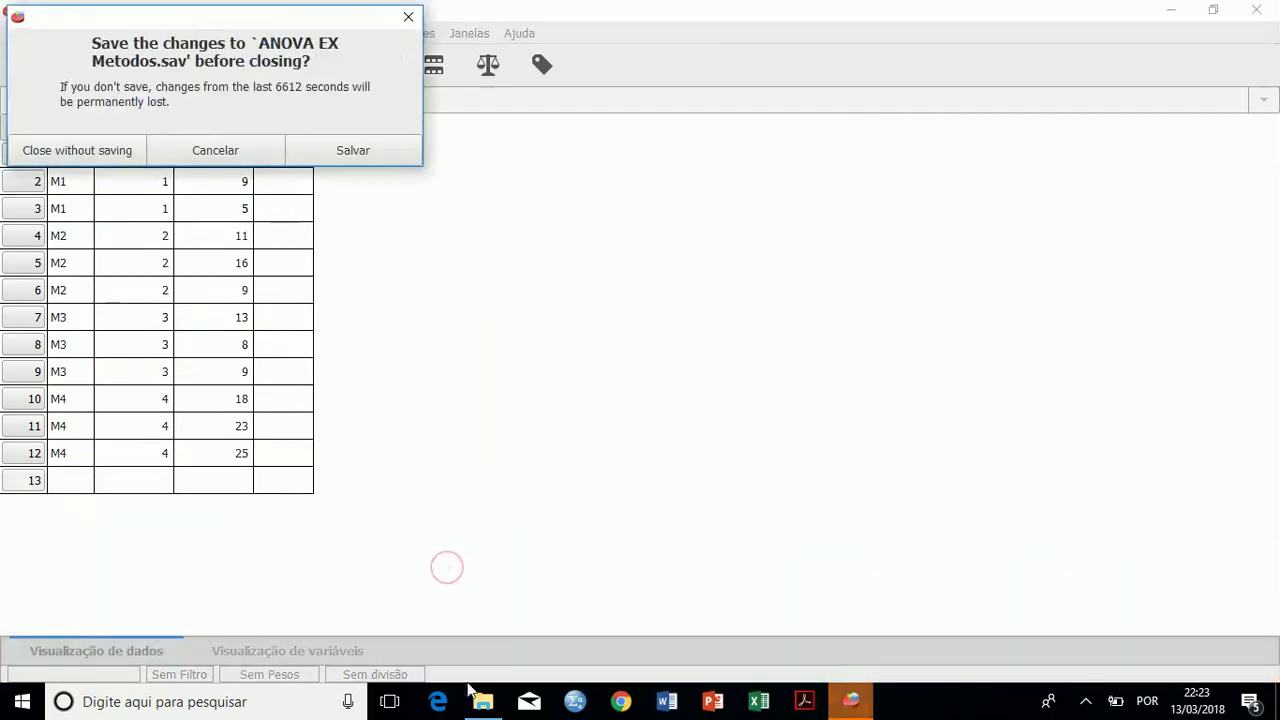
{"action": "left_click", "coordinate": [70, 158]}
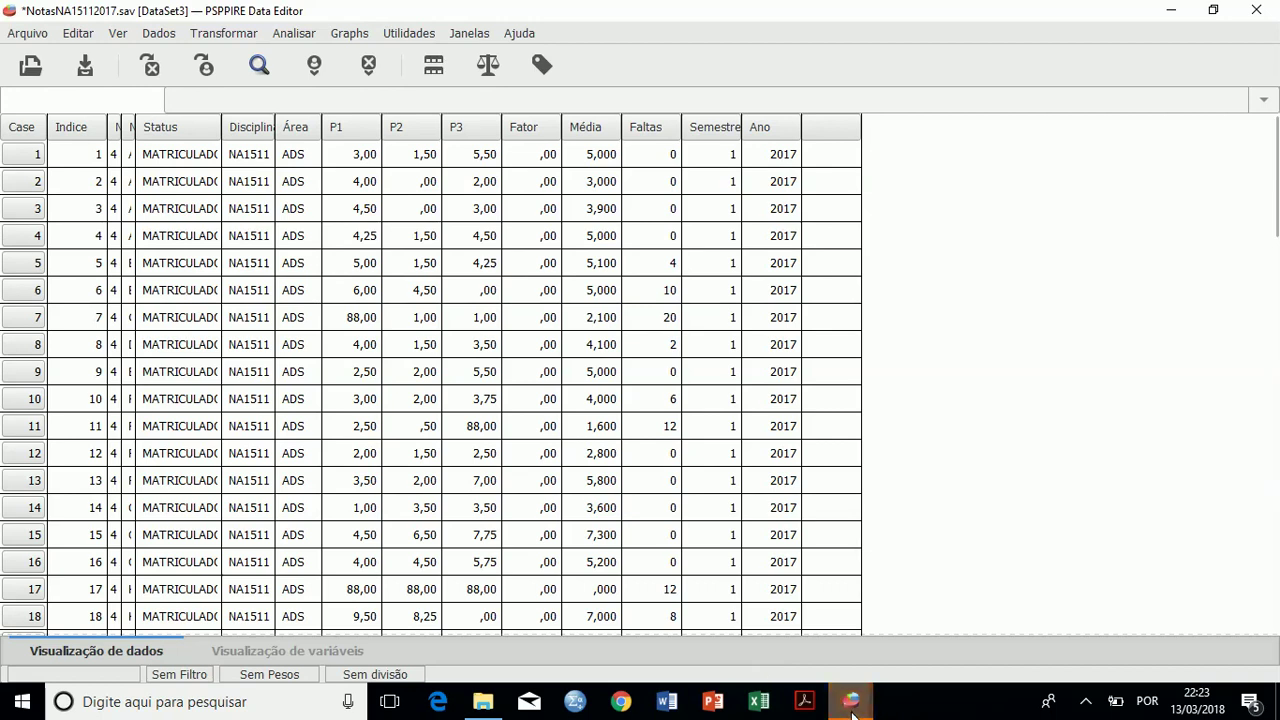
- Close the duplicate output viewer windows, keeping a single one with the descriptives of Média
{"action": "mouse_move", "coordinate": [857, 708]}
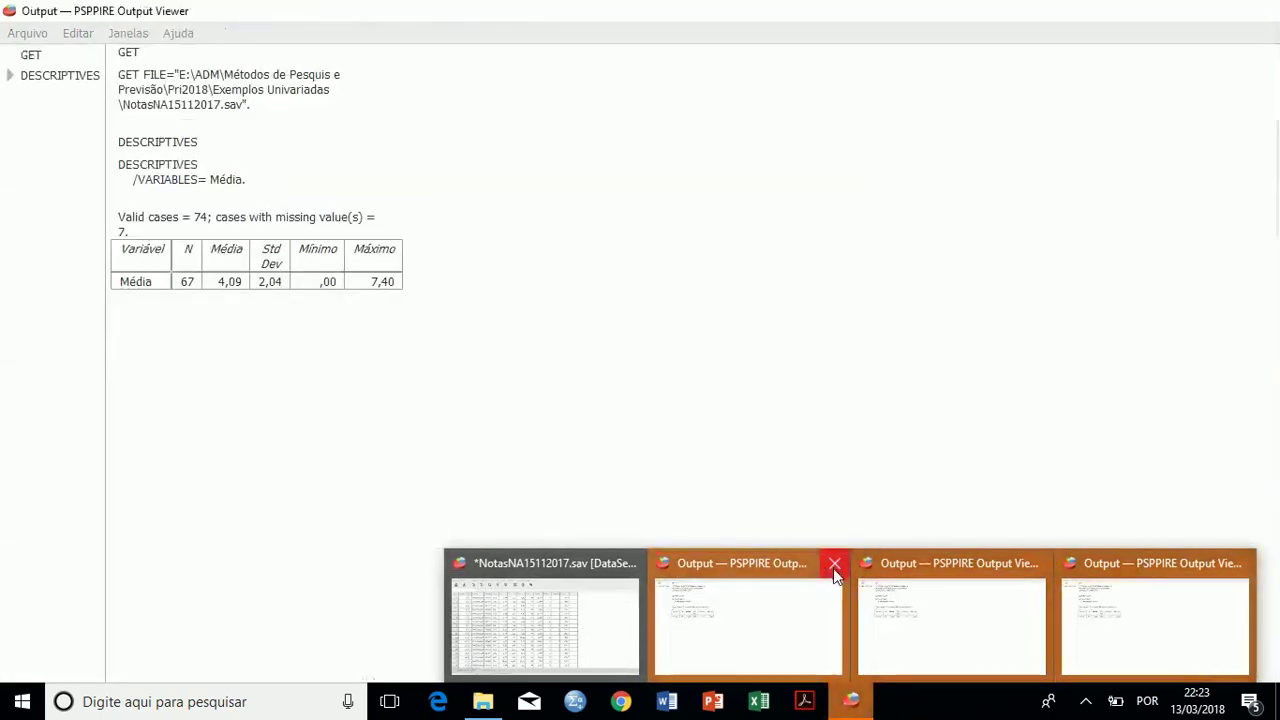
{"action": "left_click", "coordinate": [835, 570]}
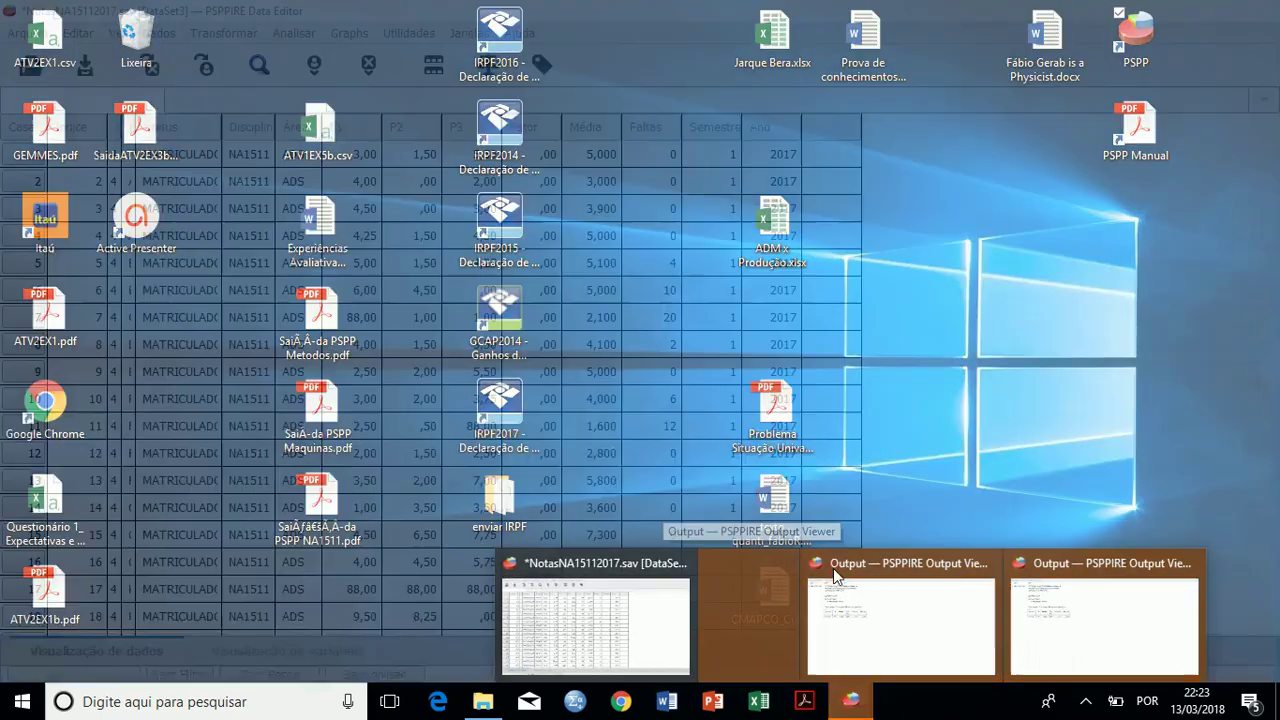
{"action": "left_click", "coordinate": [835, 570]}
{"action": "mouse_move", "coordinate": [855, 708]}
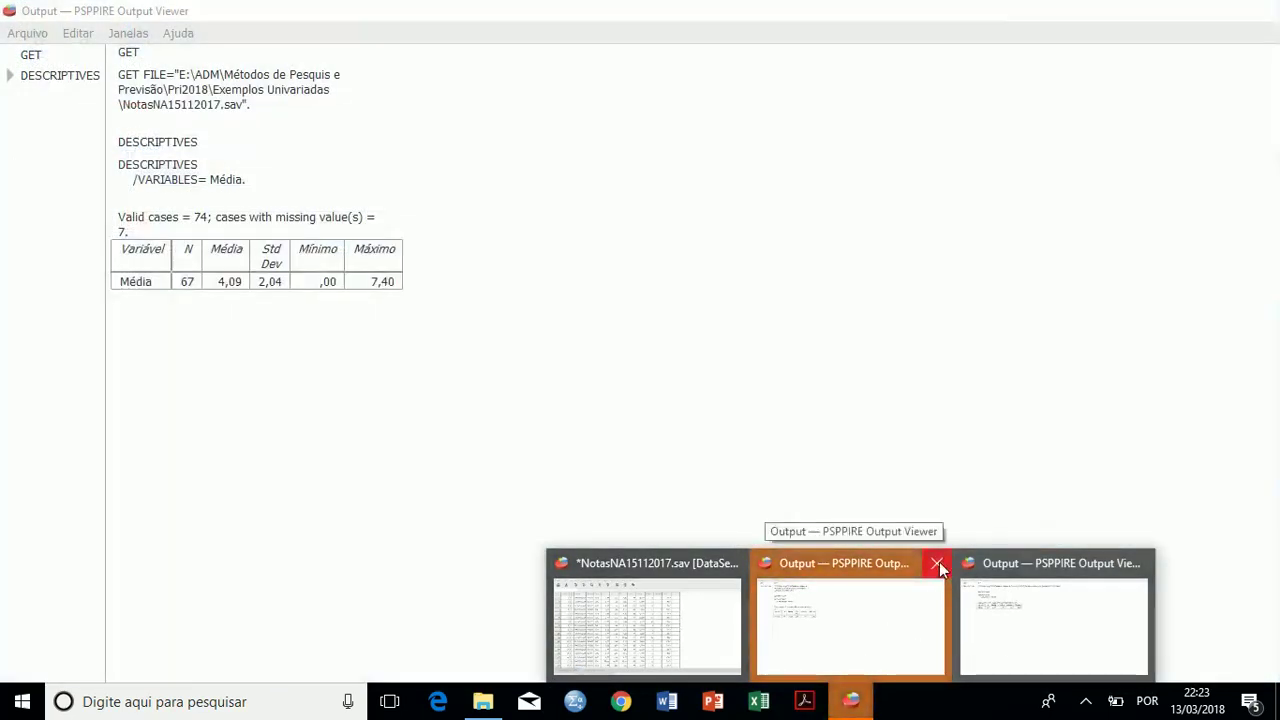
{"action": "left_click", "coordinate": [937, 567]}
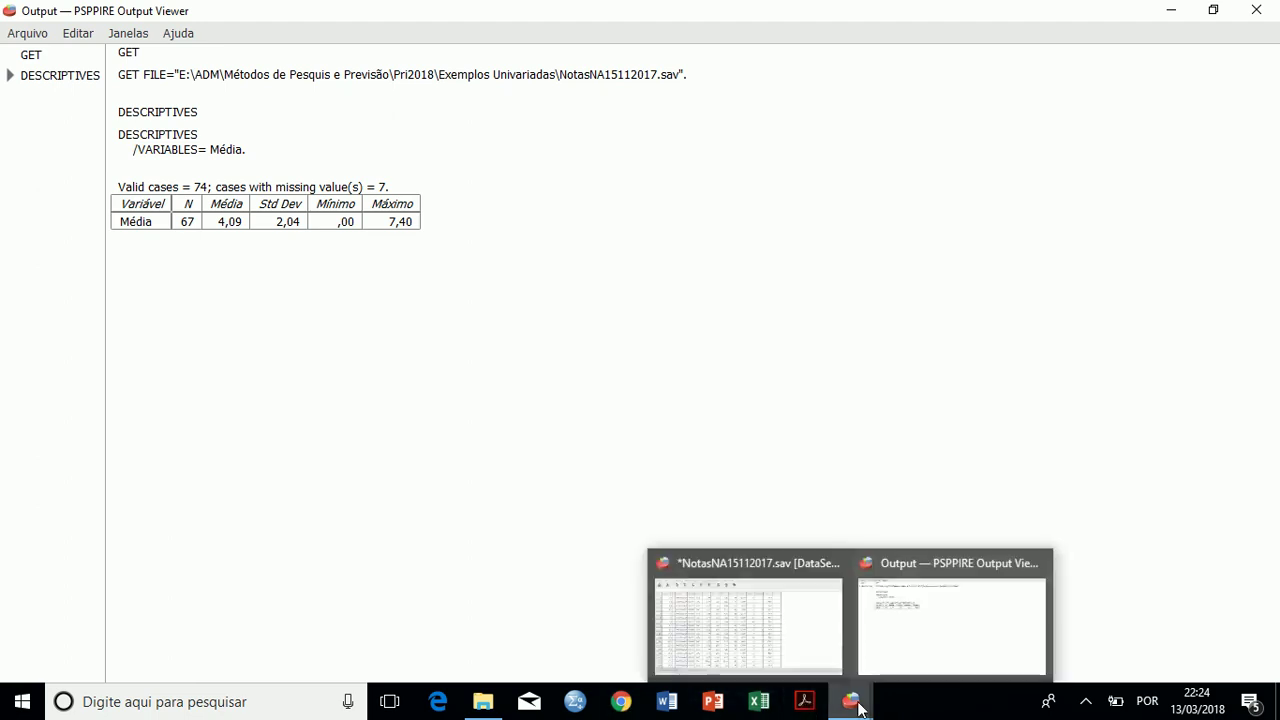
- Run a One Sample T Test on Média in the NotasNA15112017.sav dataset with a test value of 5.0
{"action": "left_click", "coordinate": [765, 626]}
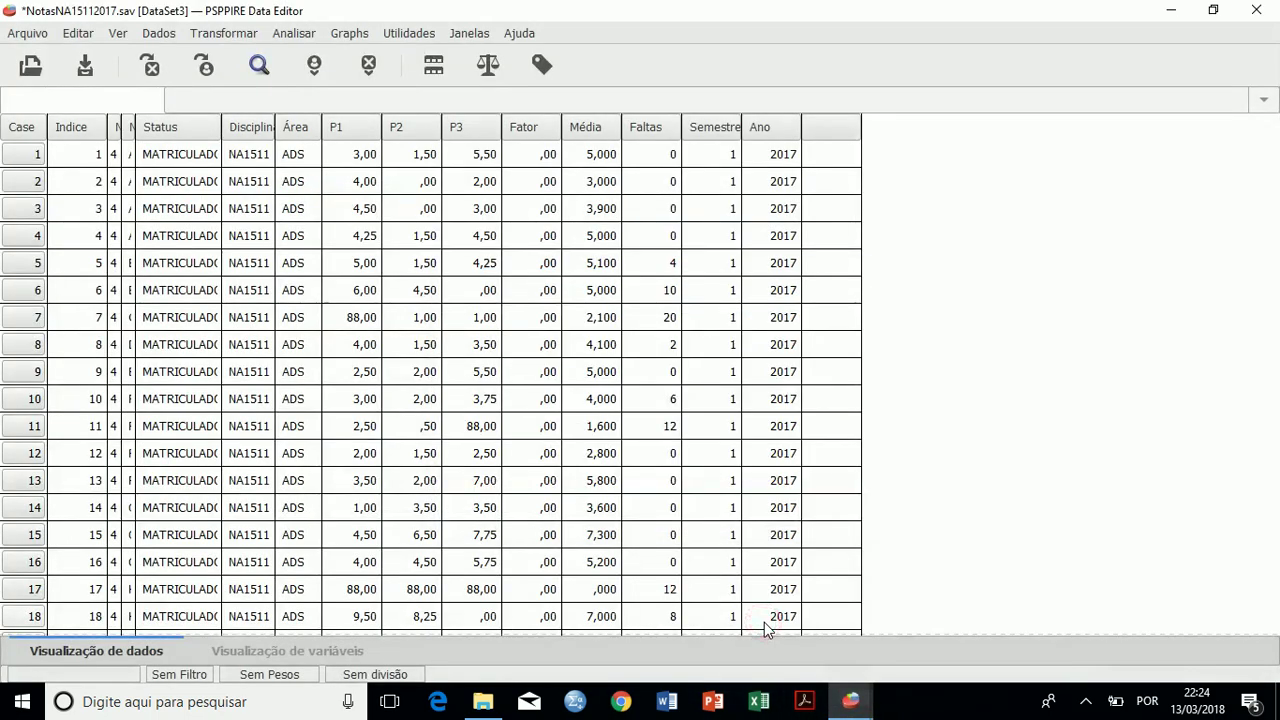
{"action": "left_click", "coordinate": [294, 33]}
{"action": "mouse_move", "coordinate": [310, 80]}
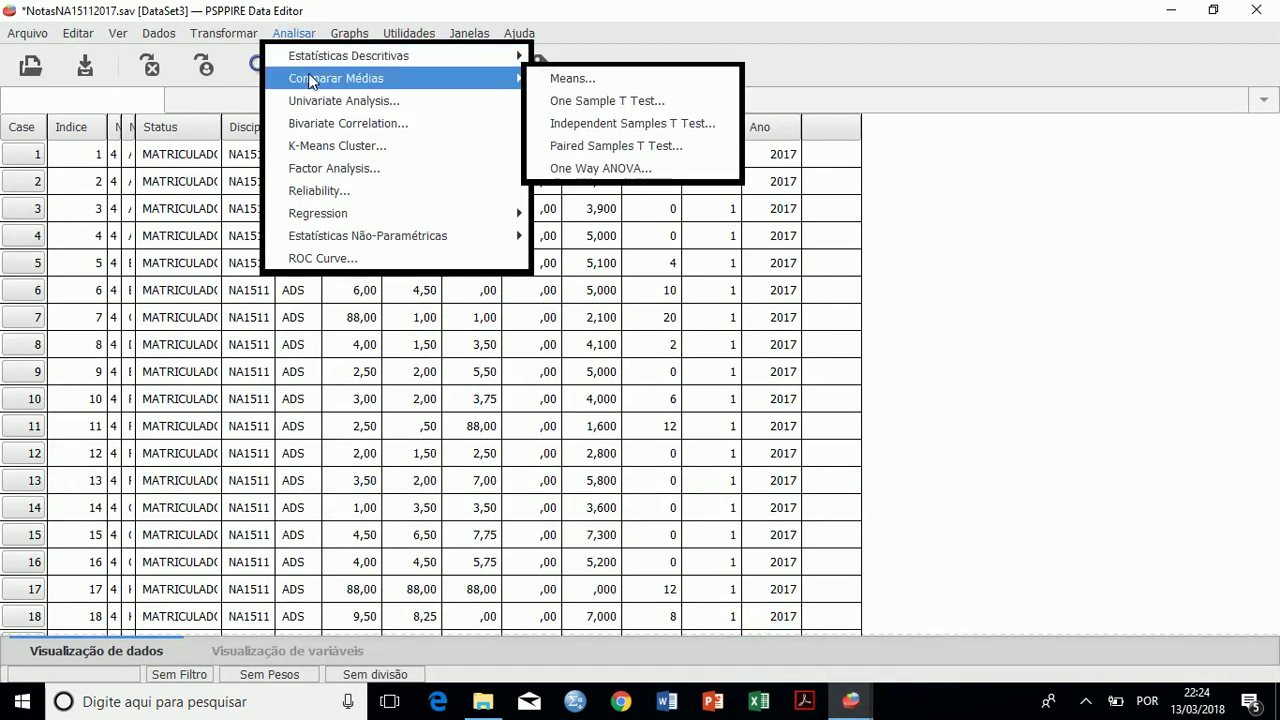
{"action": "left_click", "coordinate": [579, 102]}
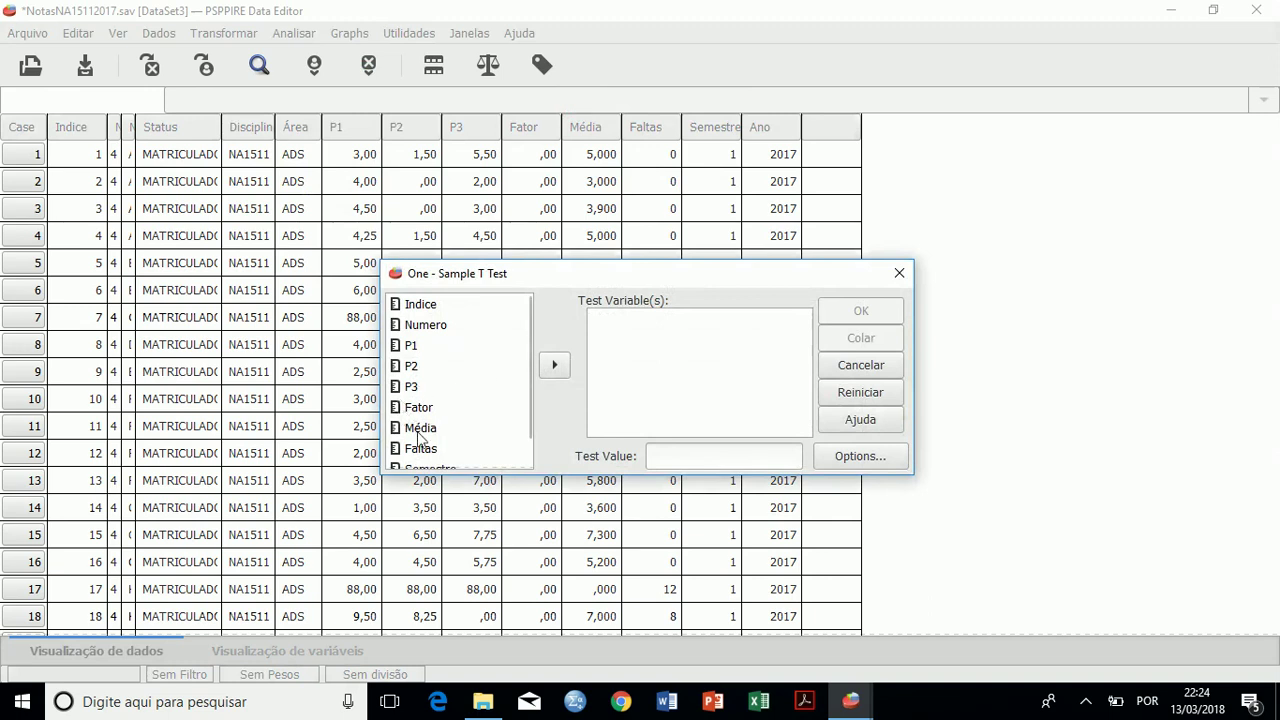
{"action": "left_click", "coordinate": [418, 430]}
{"action": "left_click", "coordinate": [556, 366]}
{"action": "left_click", "coordinate": [698, 455]}
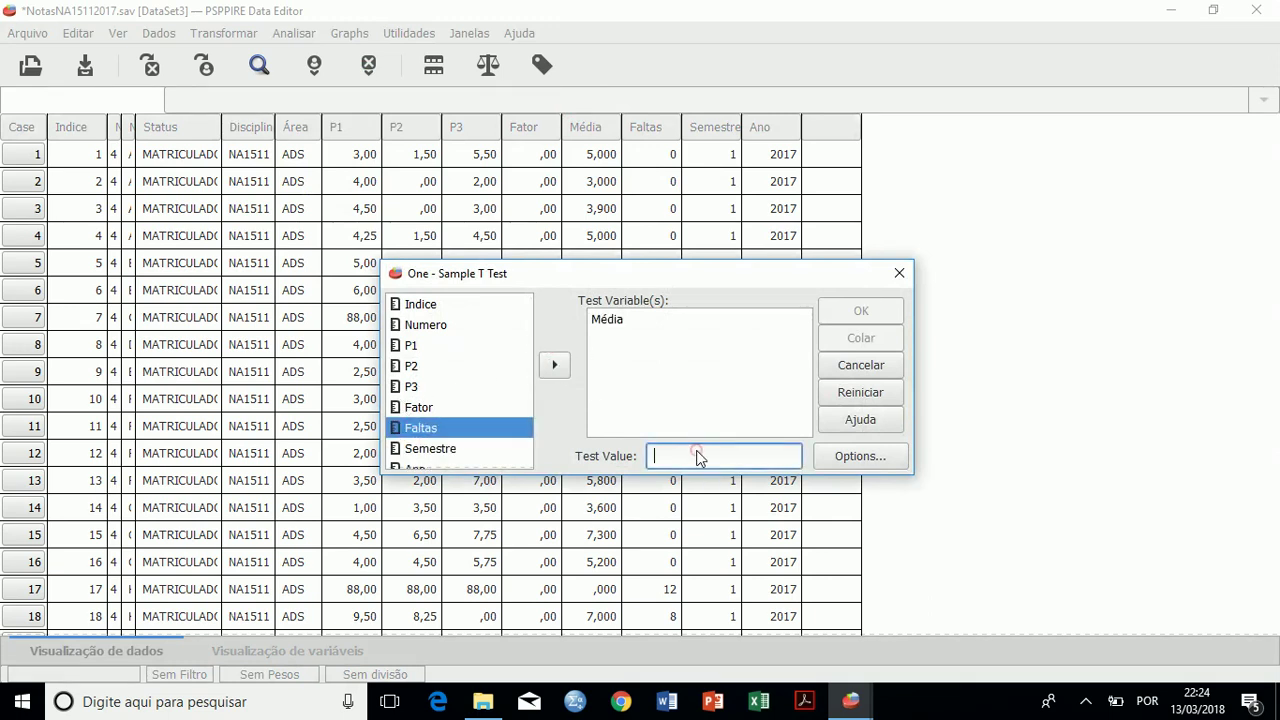
{"action": "type", "text": "5"}
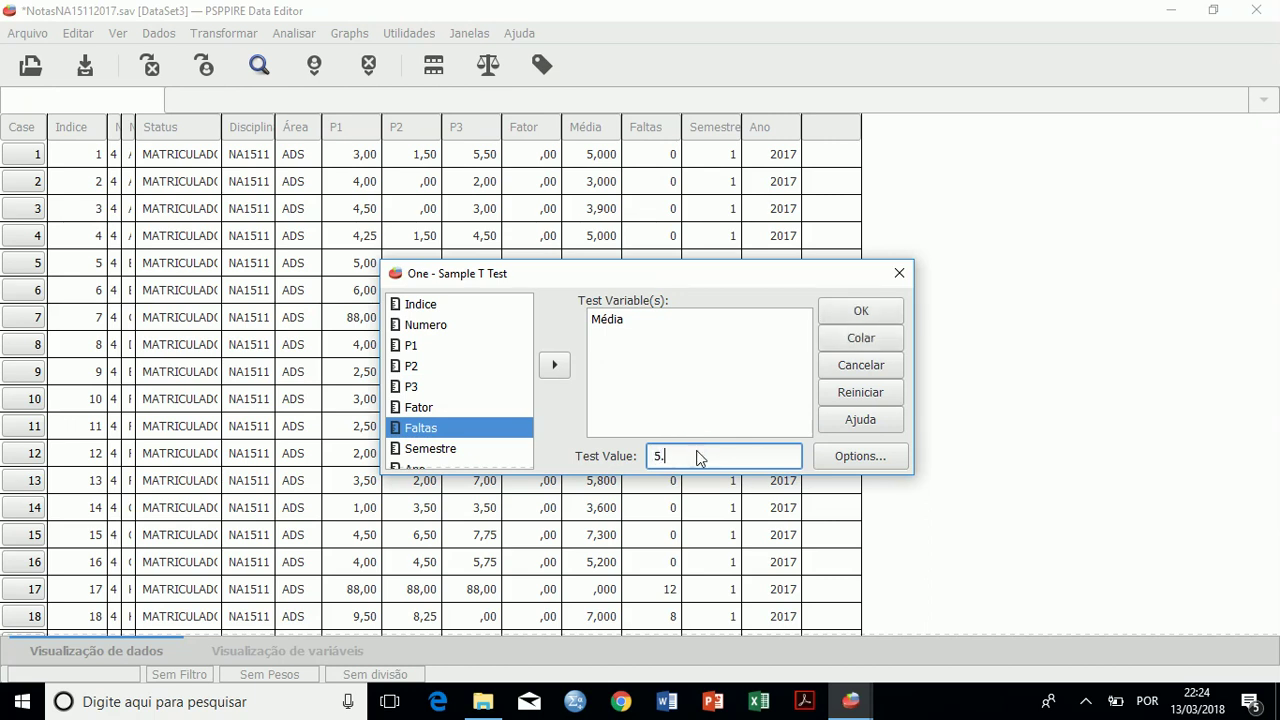
{"action": "left_click", "coordinate": [851, 314]}
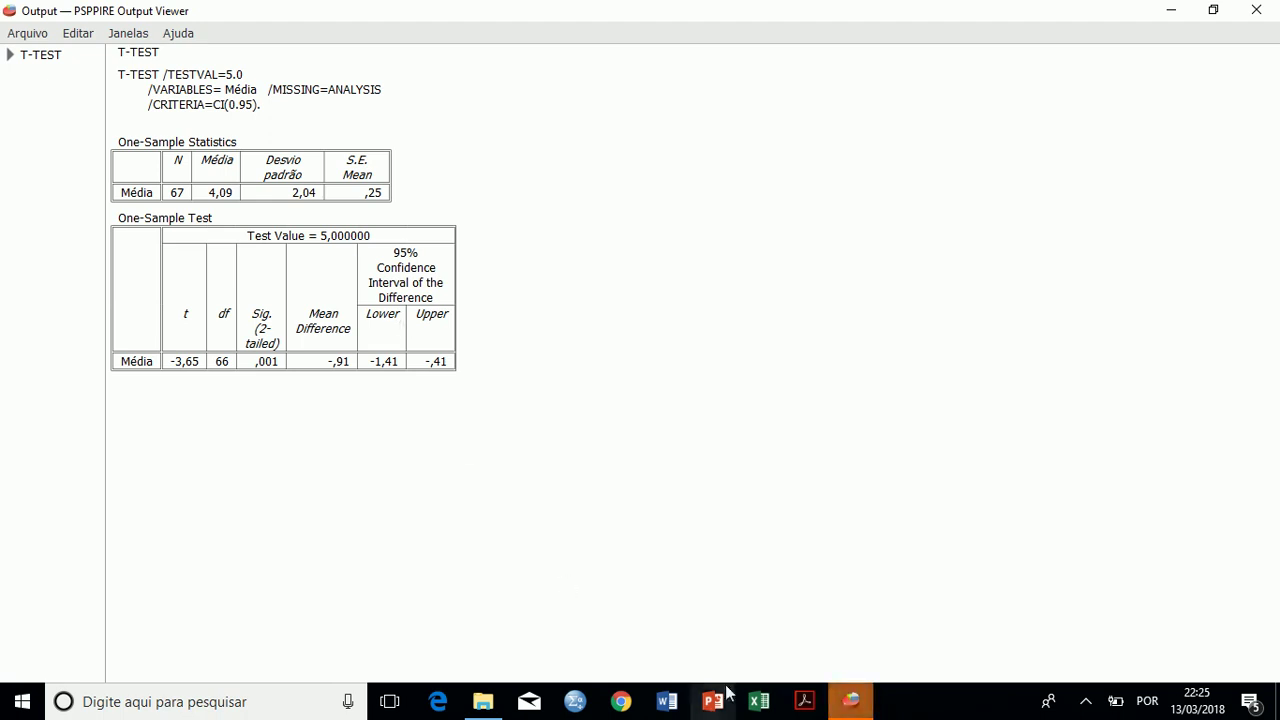
- Return to the NotasNA15112017.sav data and examine the Semestre values across the cases
{"action": "mouse_move", "coordinate": [849, 694]}
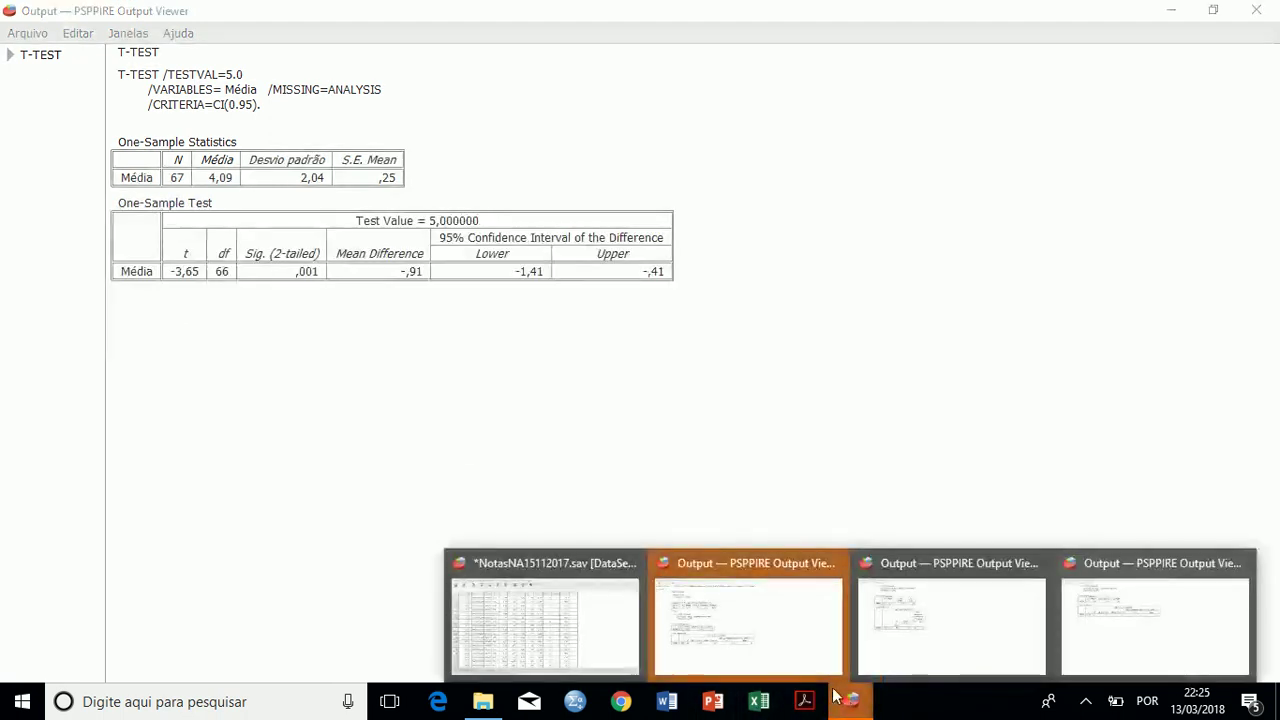
{"action": "mouse_move", "coordinate": [801, 659]}
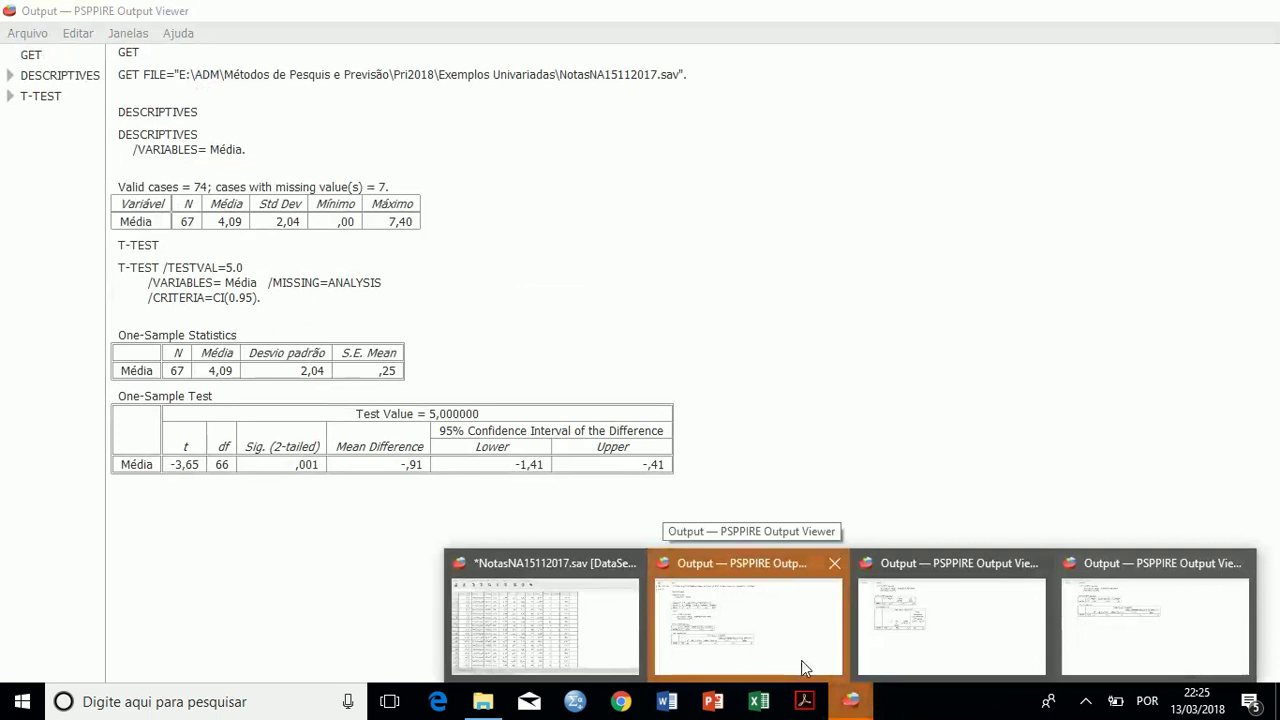
{"action": "mouse_move", "coordinate": [521, 609]}
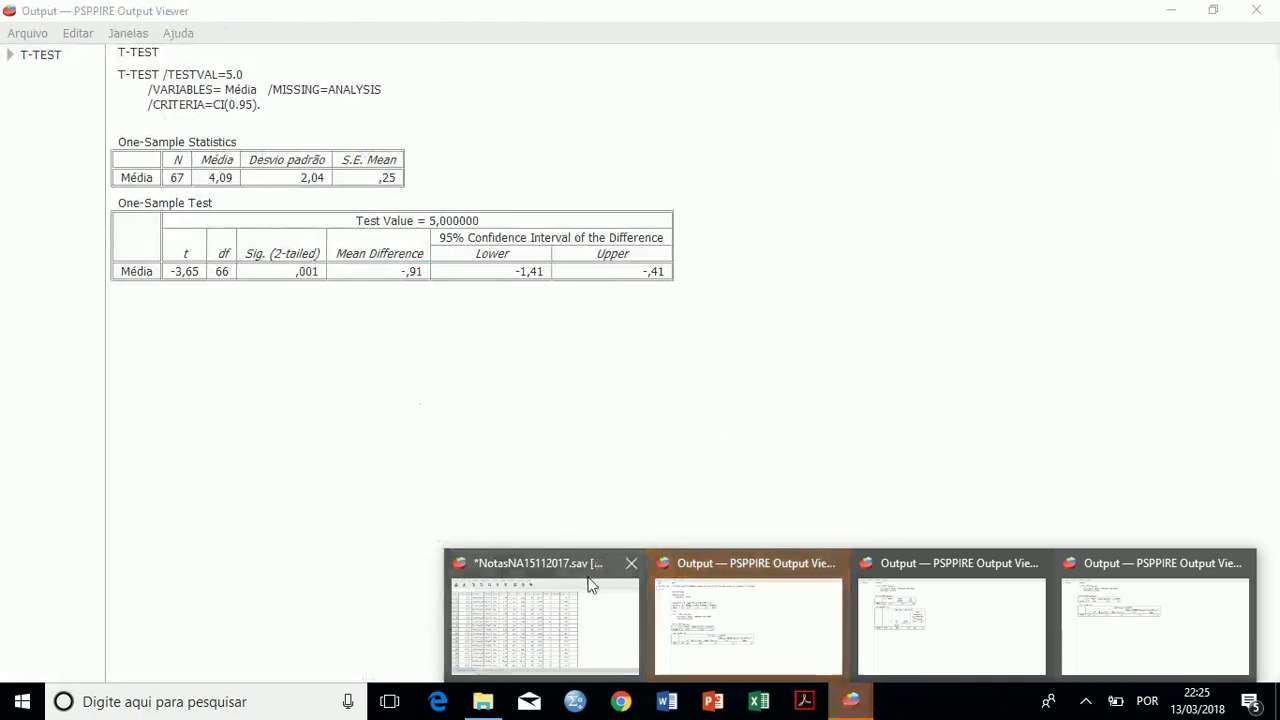
{"action": "left_click", "coordinate": [591, 585]}
{"action": "left_click", "coordinate": [287, 38]}
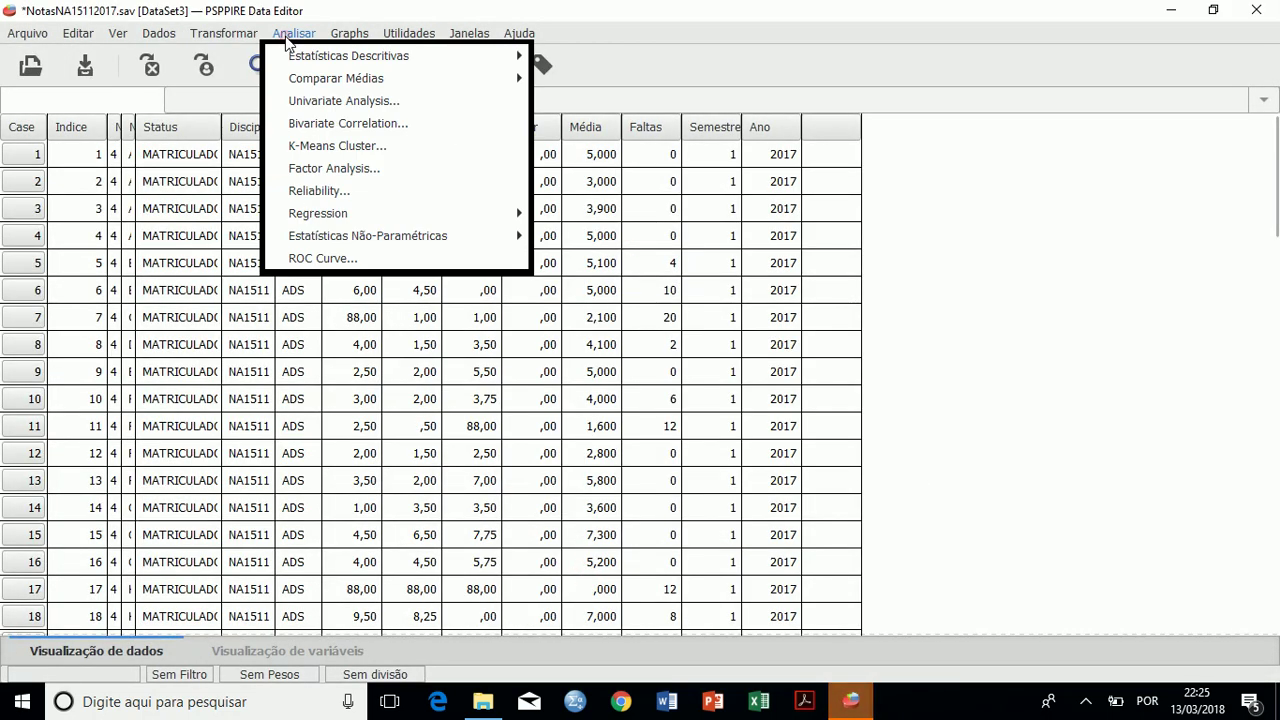
{"action": "mouse_move", "coordinate": [290, 57]}
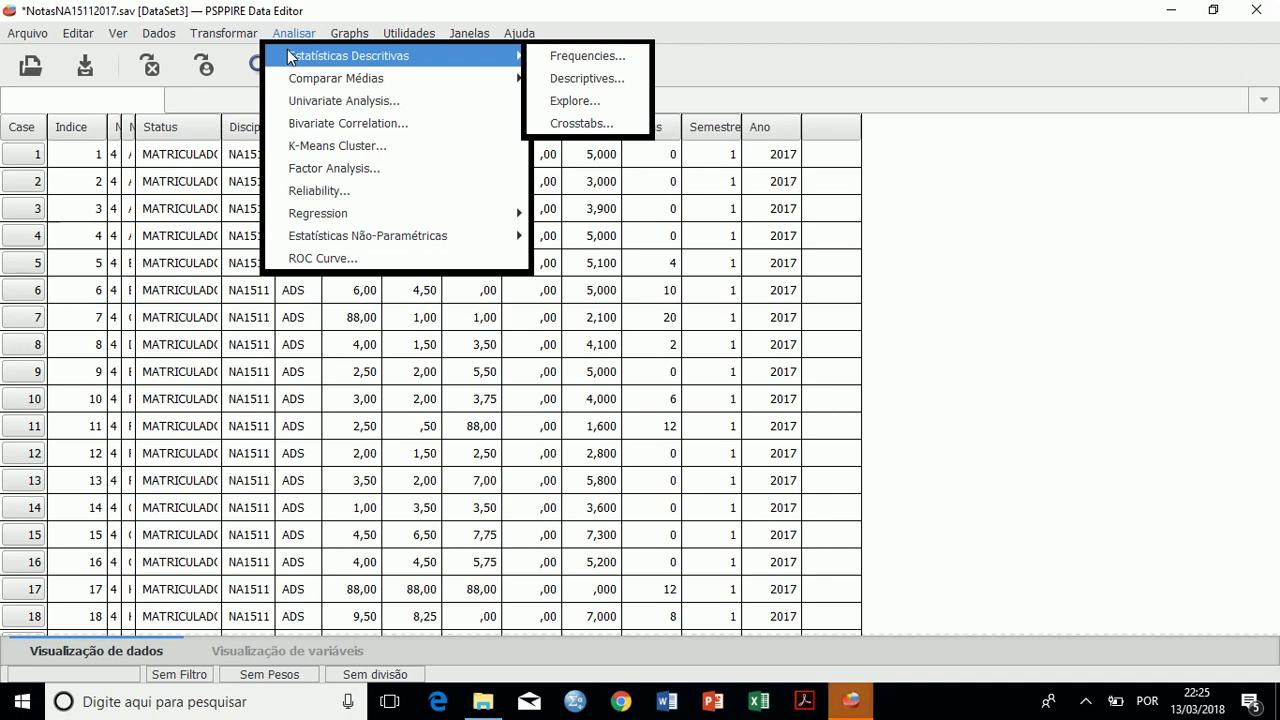
{"action": "mouse_move", "coordinate": [318, 80]}
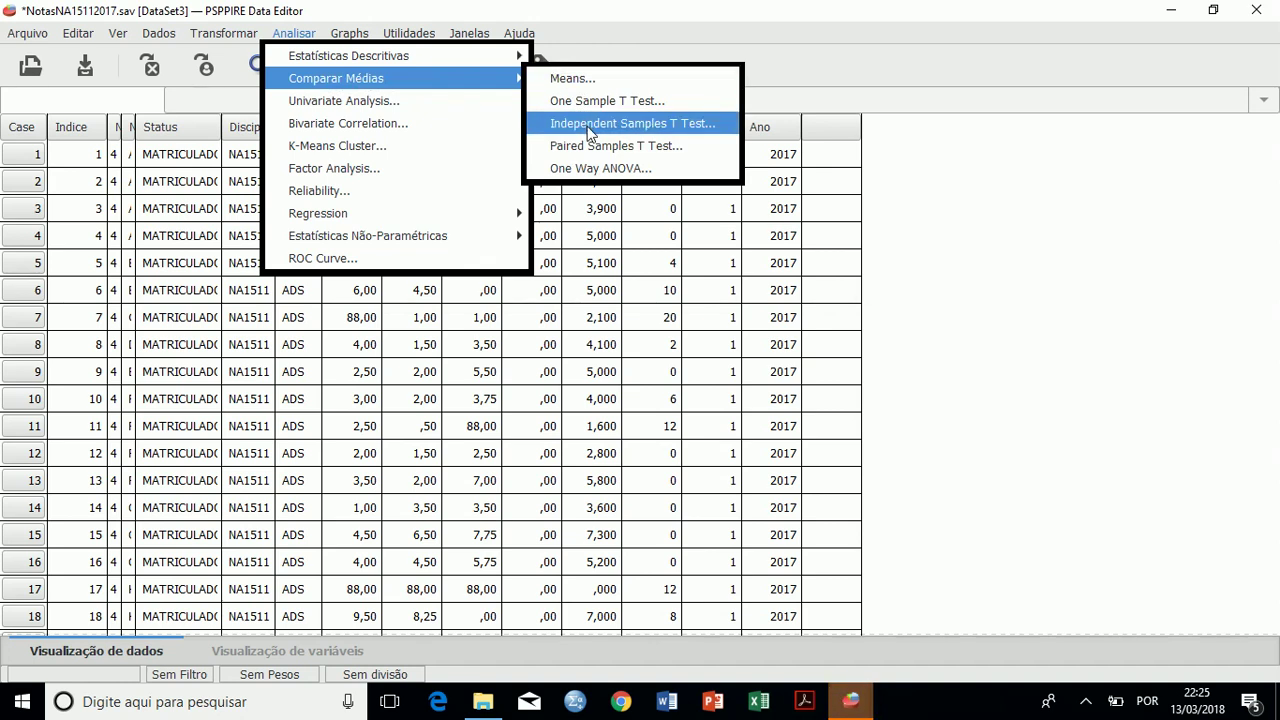
{"action": "left_click", "coordinate": [1073, 312]}
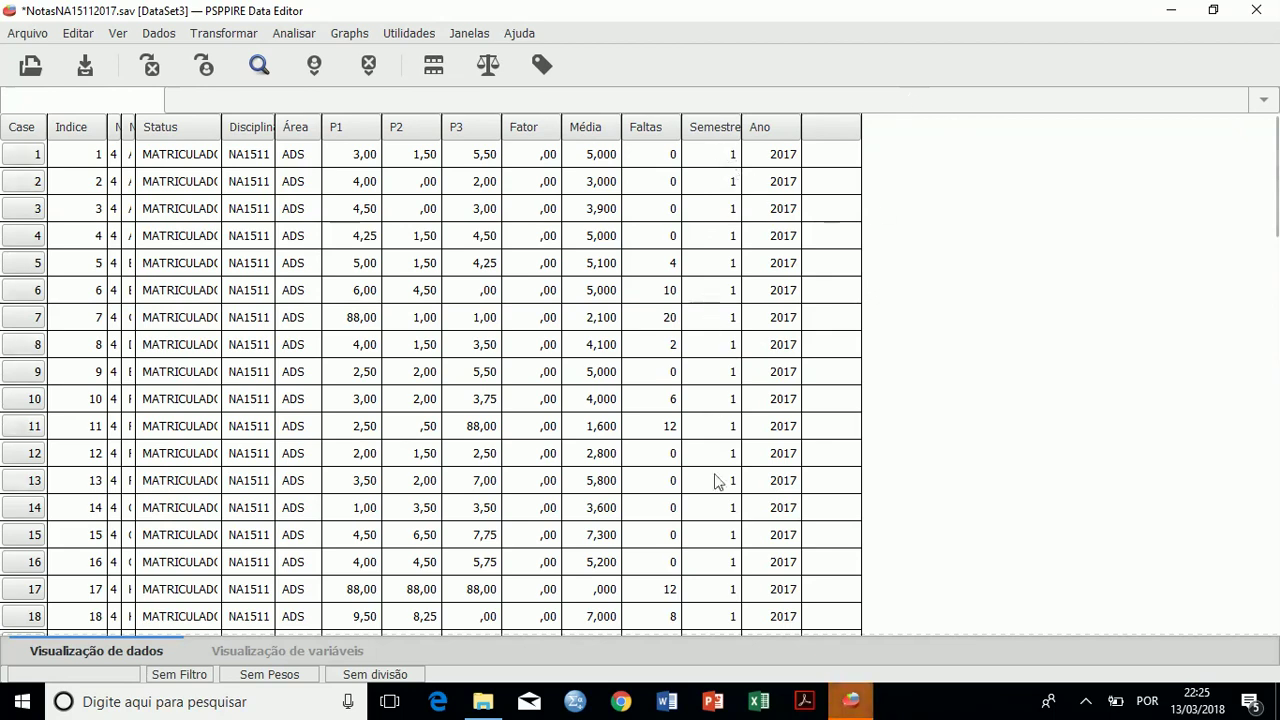
{"action": "left_click_drag", "start_coordinate": [1276, 182], "coordinate": [1276, 428]}
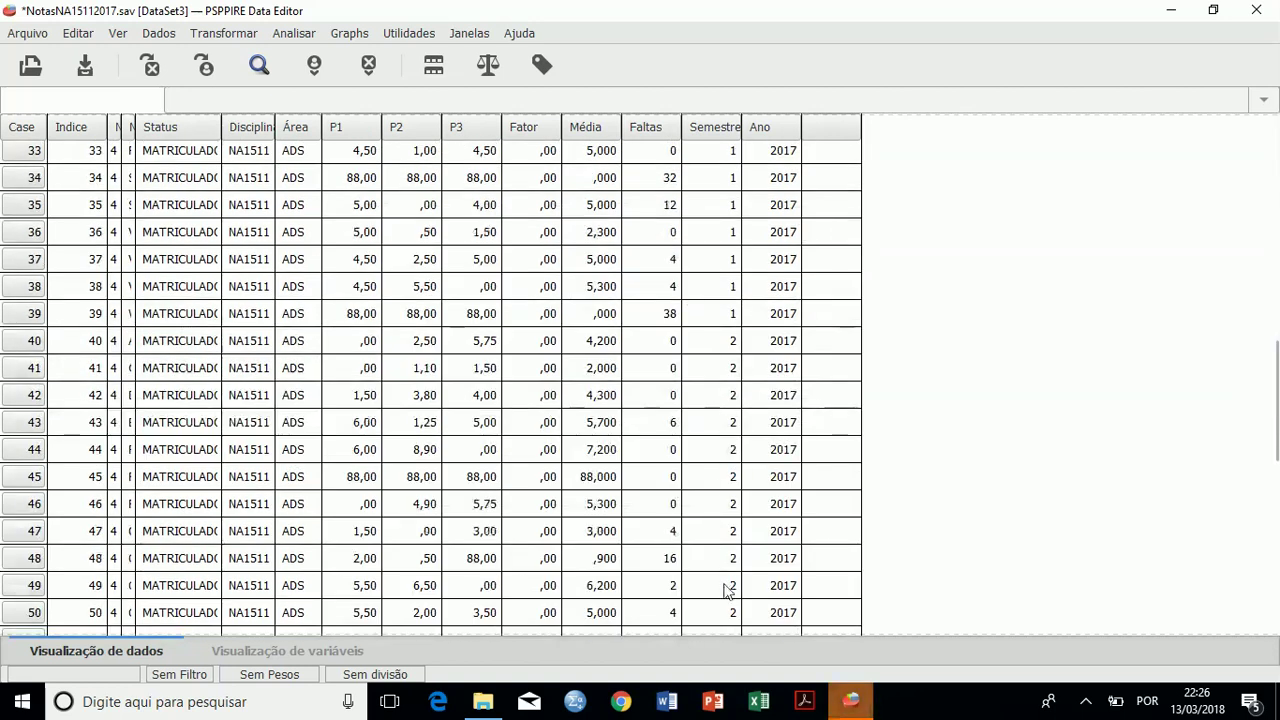
- Set up an Independent Samples T Test with Média as the test variable and Semestre as the grouping variable
{"action": "left_click", "coordinate": [290, 34]}
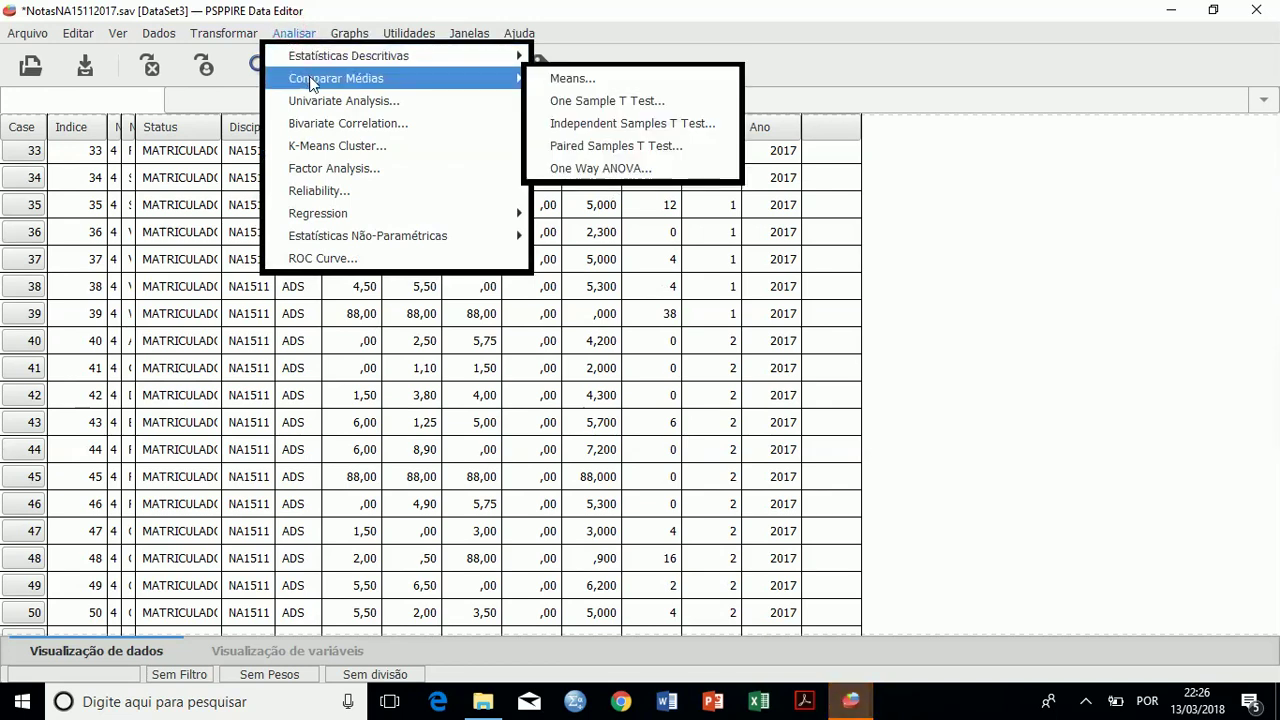
{"action": "left_click", "coordinate": [590, 130]}
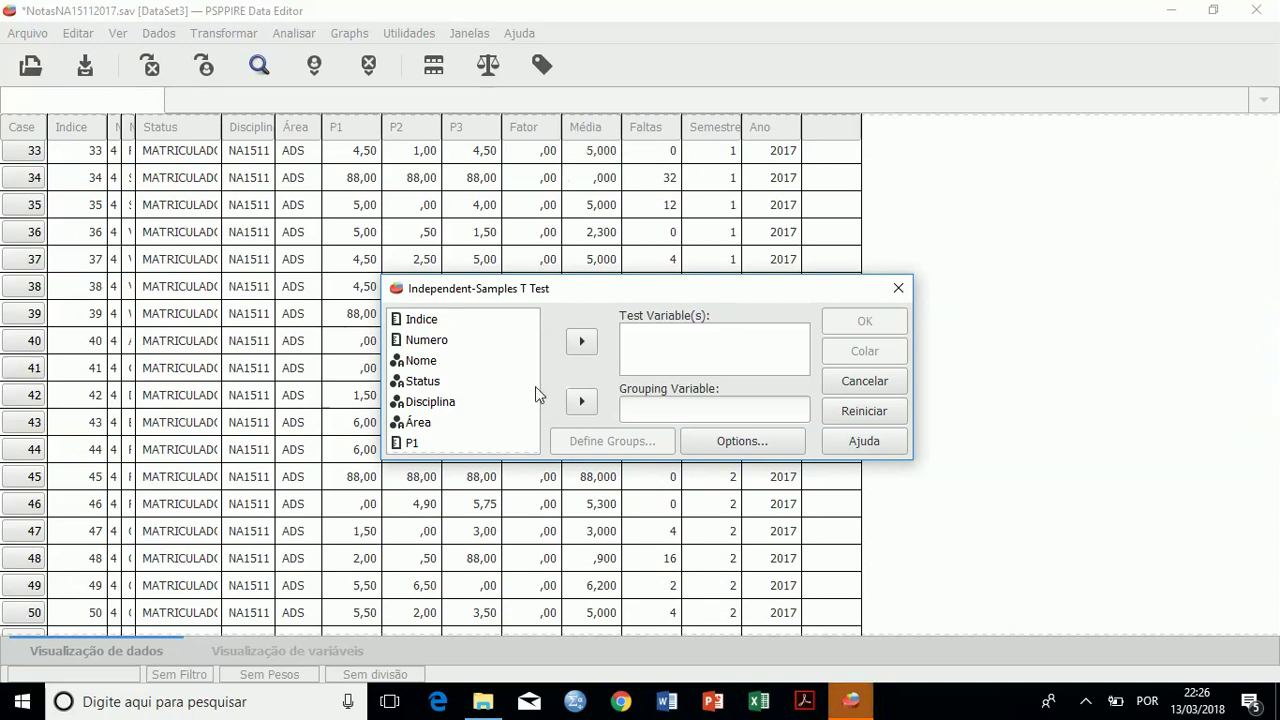
{"action": "left_click_drag", "start_coordinate": [534, 364], "coordinate": [535, 400]}
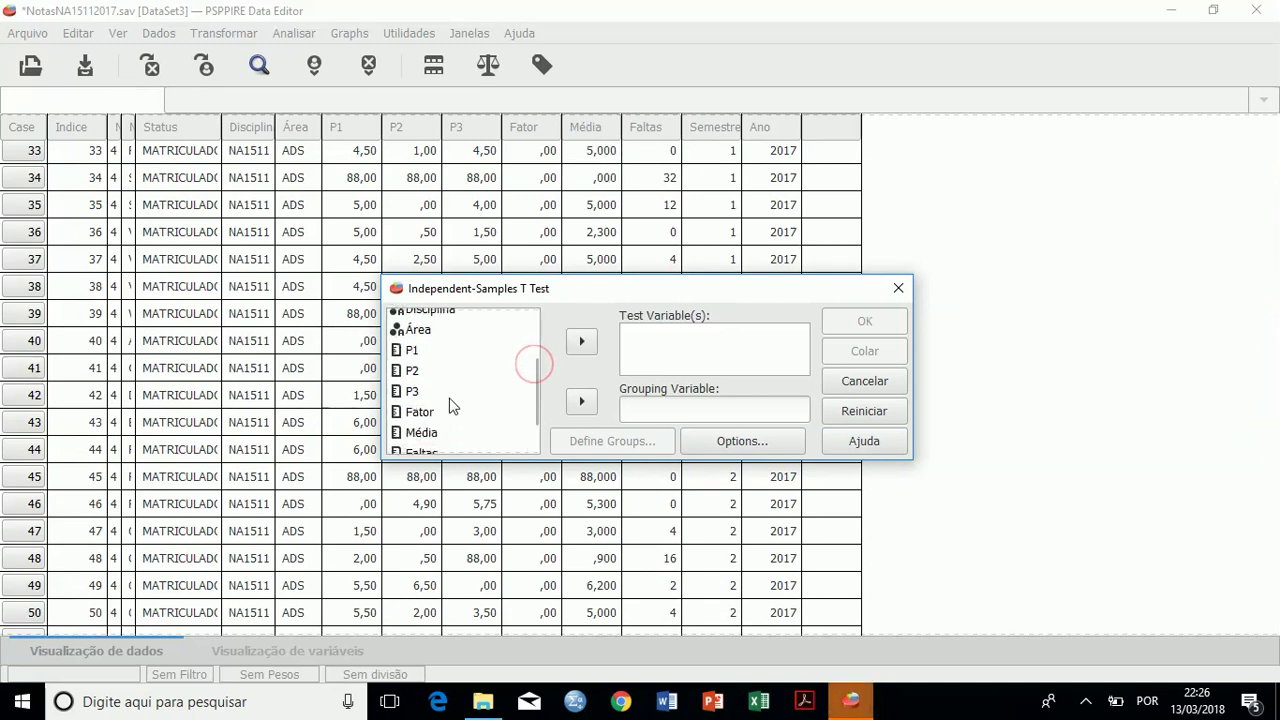
{"action": "left_click", "coordinate": [432, 437]}
{"action": "left_click", "coordinate": [577, 346]}
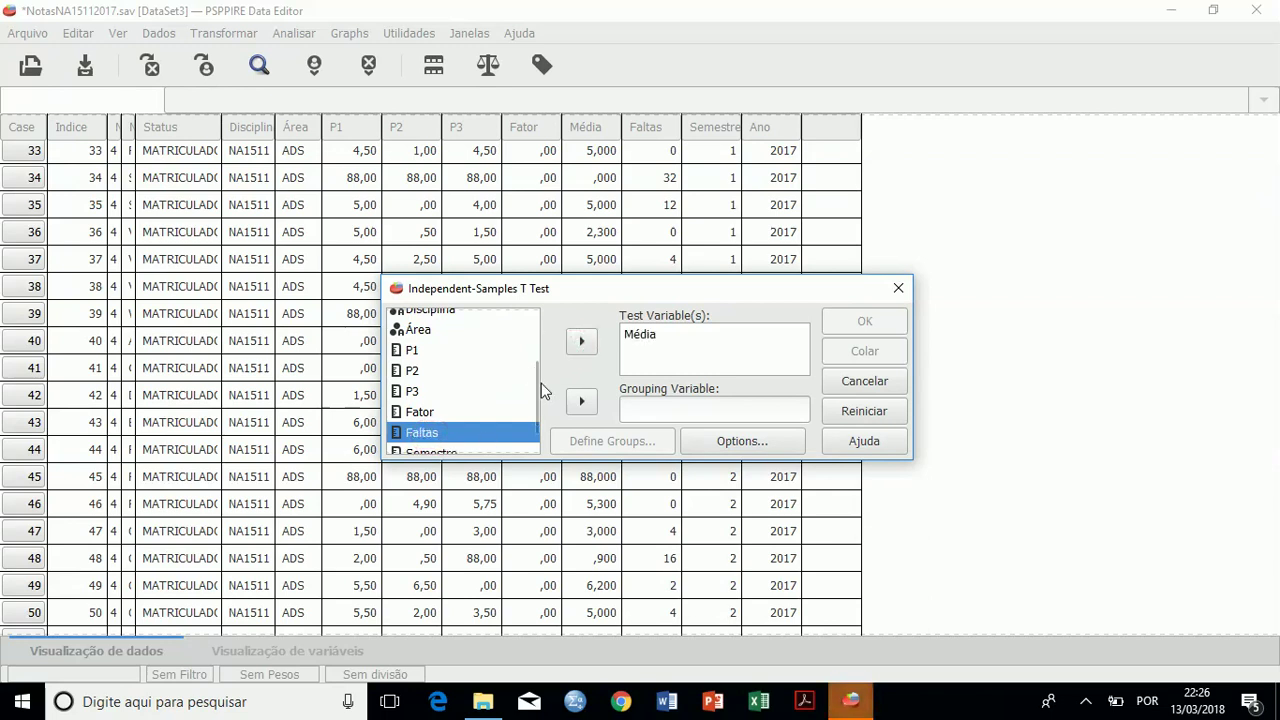
{"action": "scroll", "coordinate": [536, 382], "scroll_direction": "down", "scroll_amount": 1}
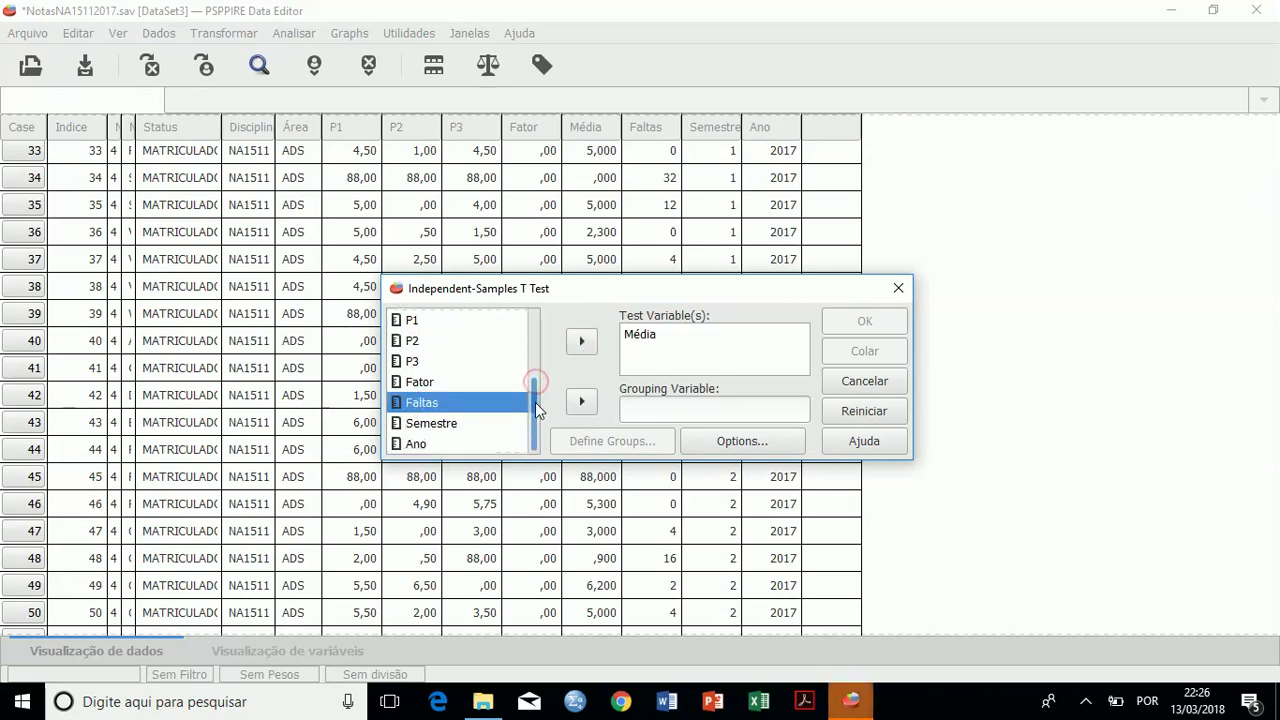
{"action": "left_click", "coordinate": [445, 424]}
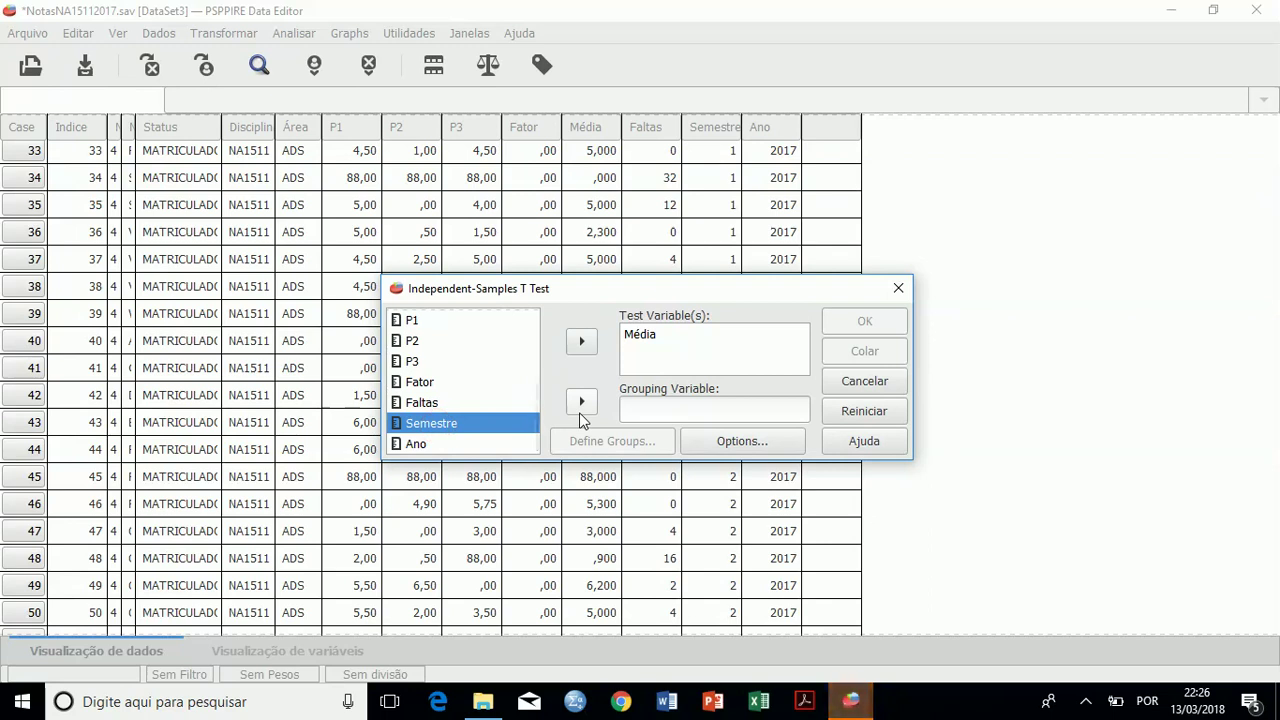
{"action": "left_click", "coordinate": [582, 405]}
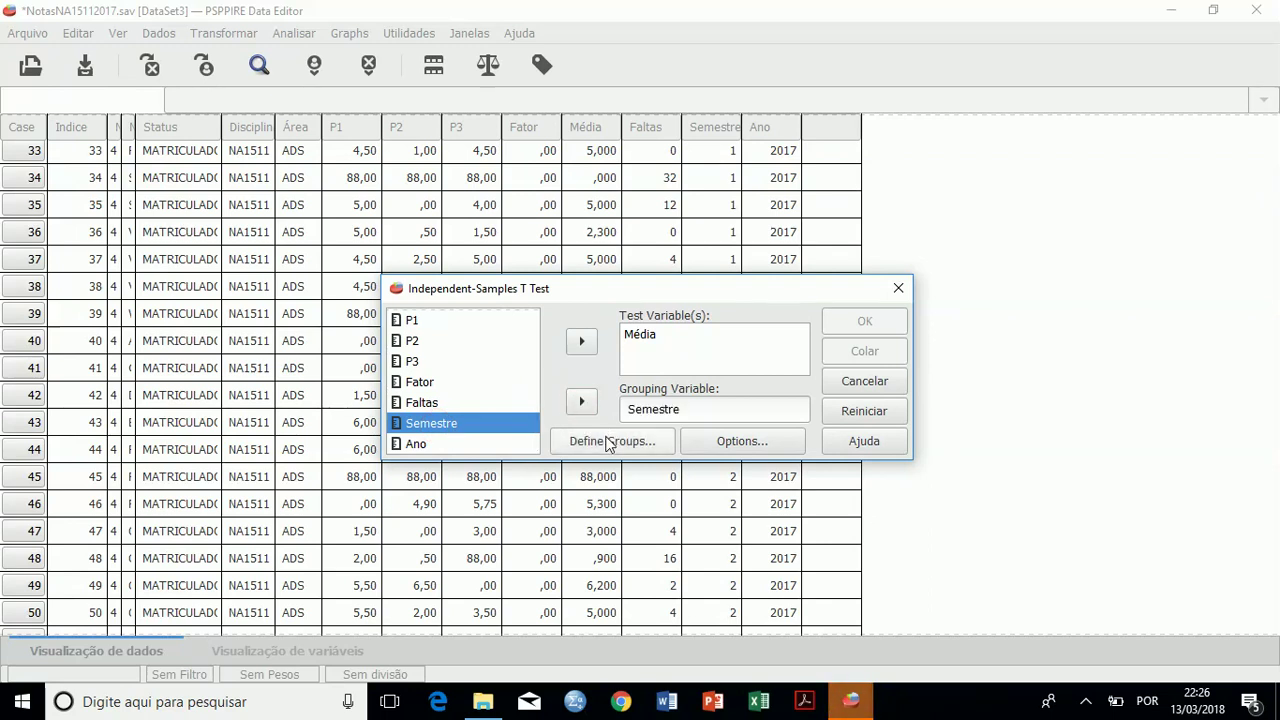
- Define the Semestre groups with the values 1 and 2, and run the independent samples test
{"action": "left_click", "coordinate": [607, 443]}
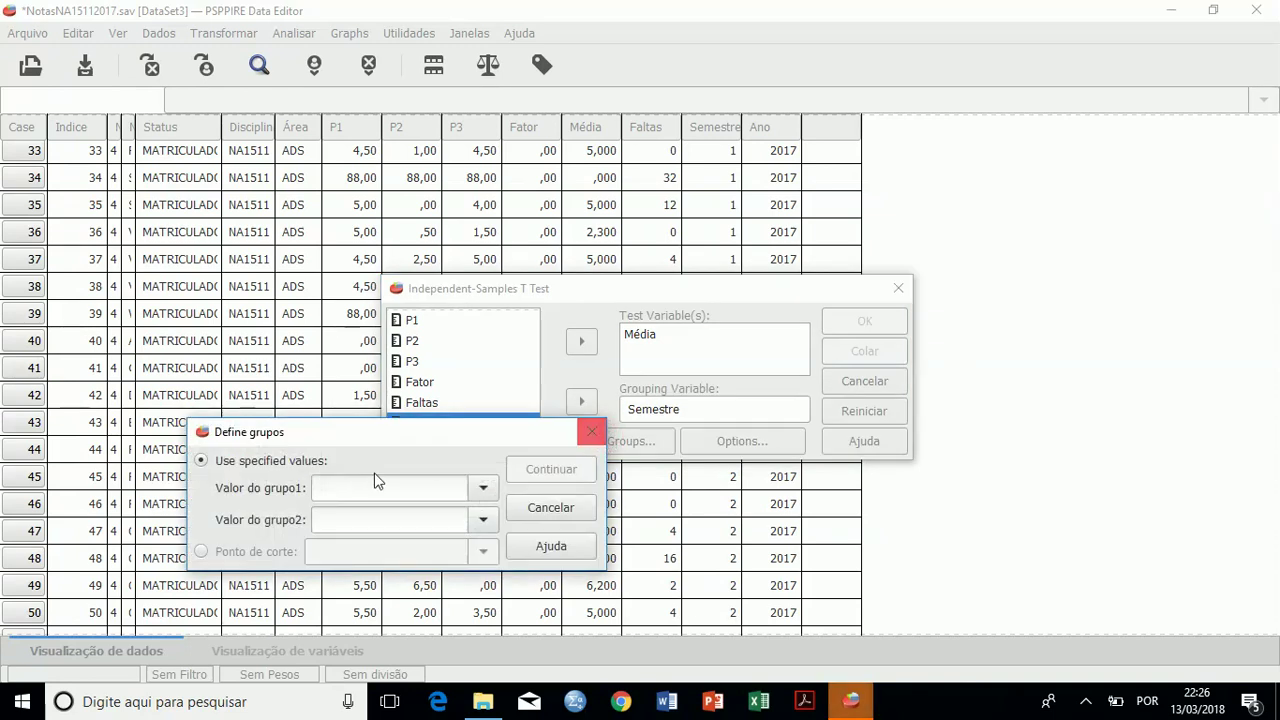
{"action": "left_click", "coordinate": [349, 486]}
{"action": "type", "text": "1"}
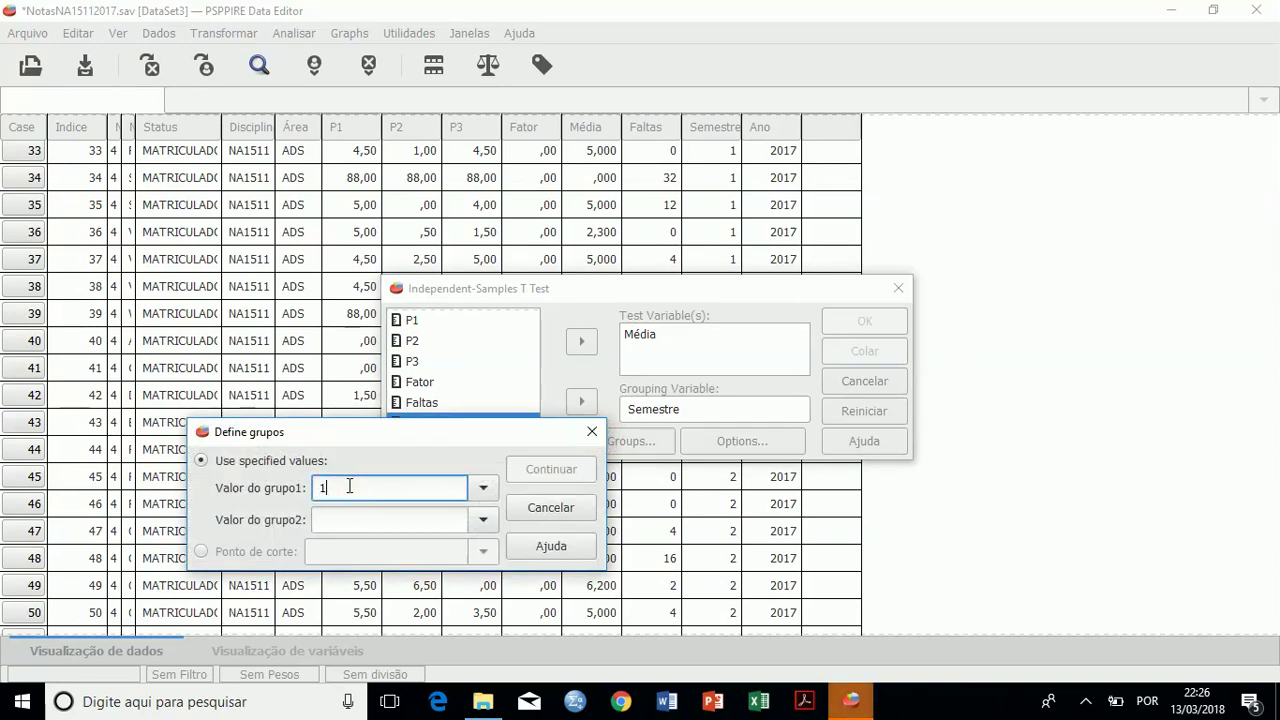
{"action": "left_click", "coordinate": [357, 520]}
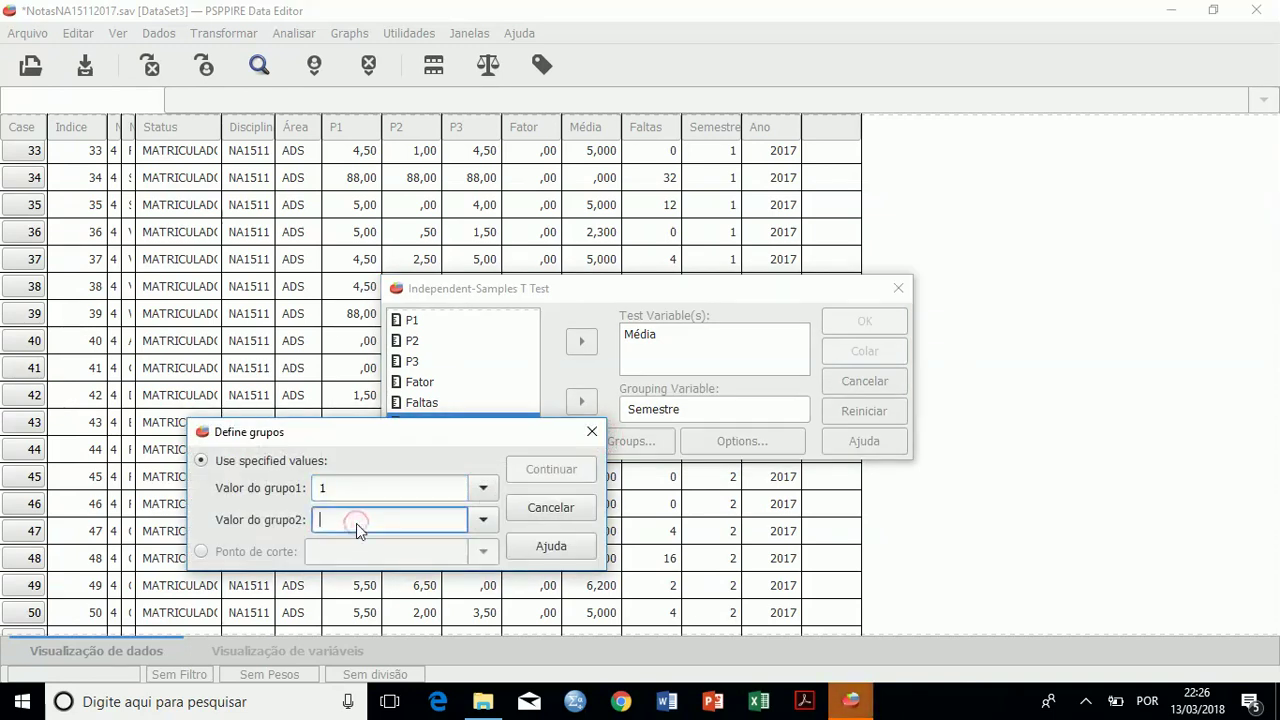
{"action": "type", "text": "2"}
{"action": "left_click", "coordinate": [566, 468]}
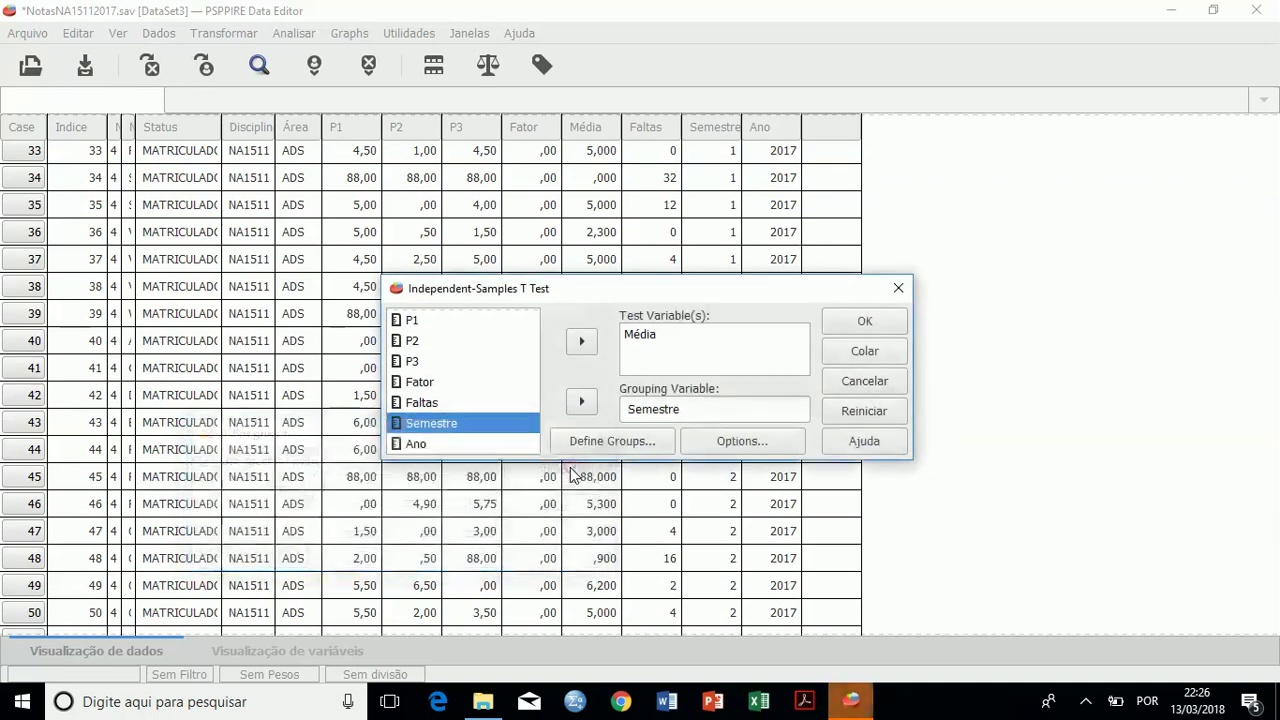
{"action": "left_click", "coordinate": [866, 322]}
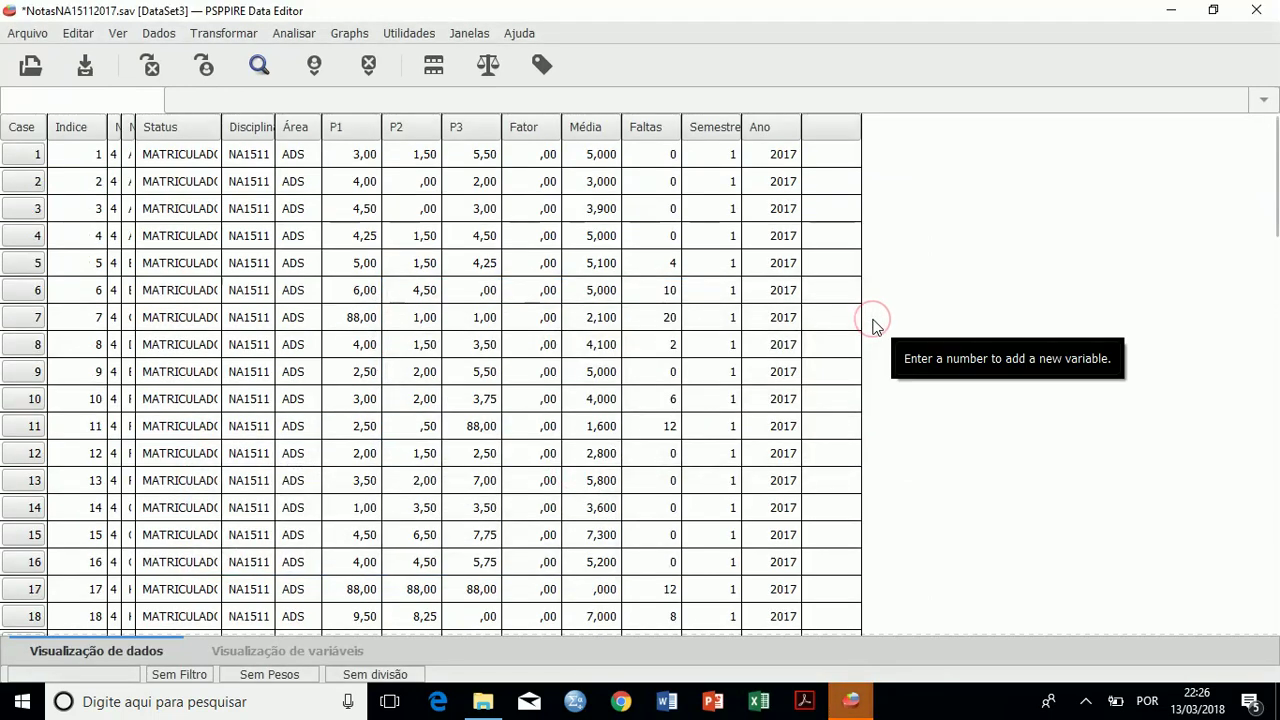
- Examine the group statistics, Levene's test and t test results in the output viewer, and return to the NotasNA15112017.sav data
{"action": "left_click", "coordinate": [852, 703]}
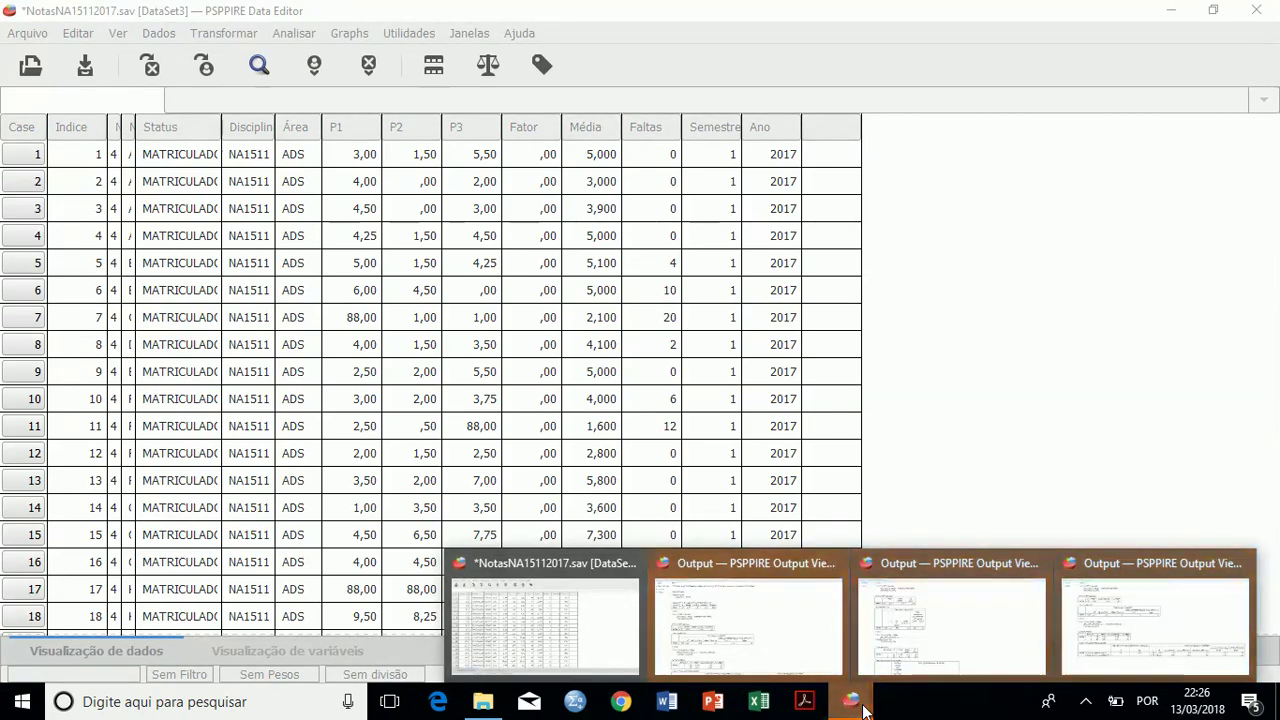
{"action": "left_click", "coordinate": [931, 672]}
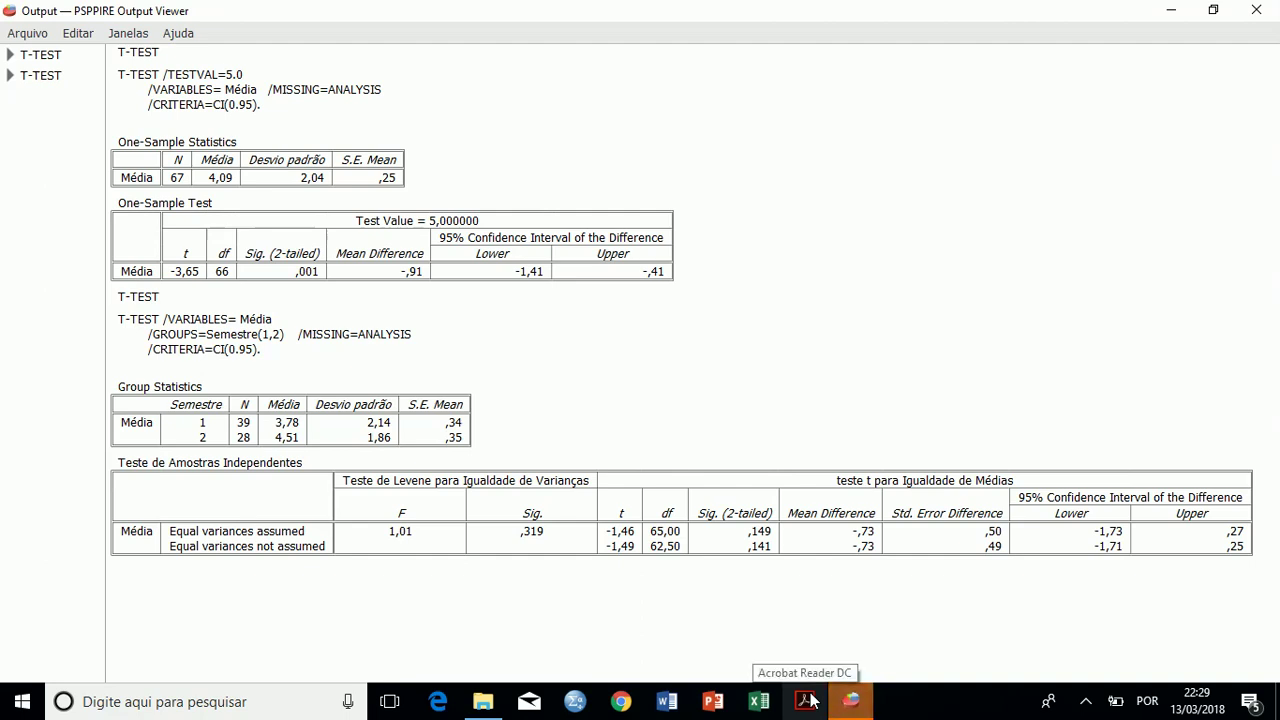
{"action": "mouse_move", "coordinate": [850, 700]}
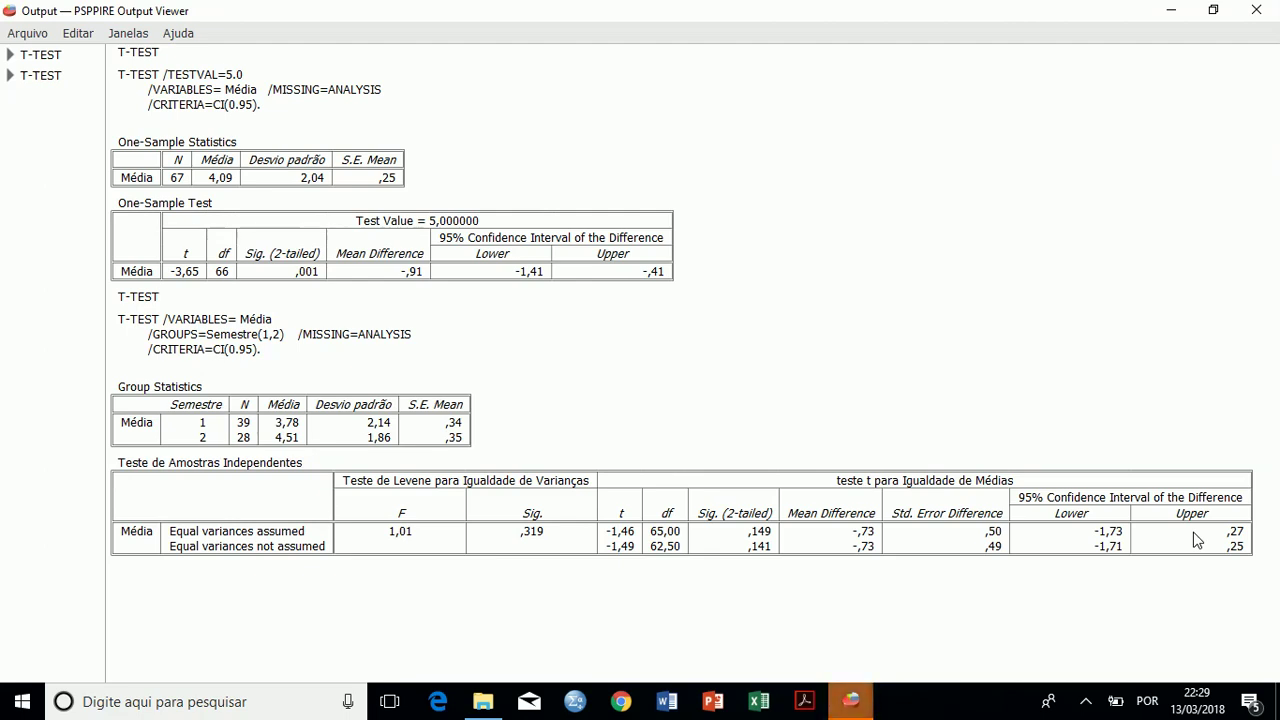
{"action": "left_click", "coordinate": [855, 706]}
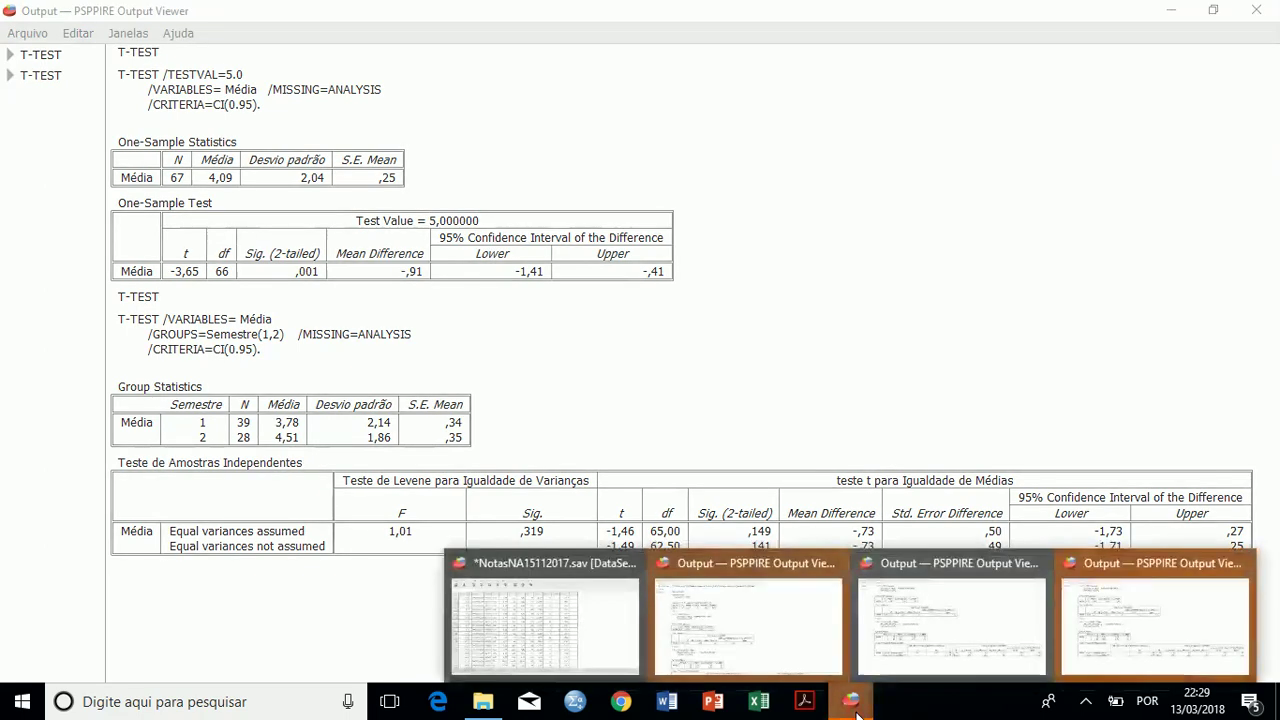
{"action": "left_click", "coordinate": [575, 598]}
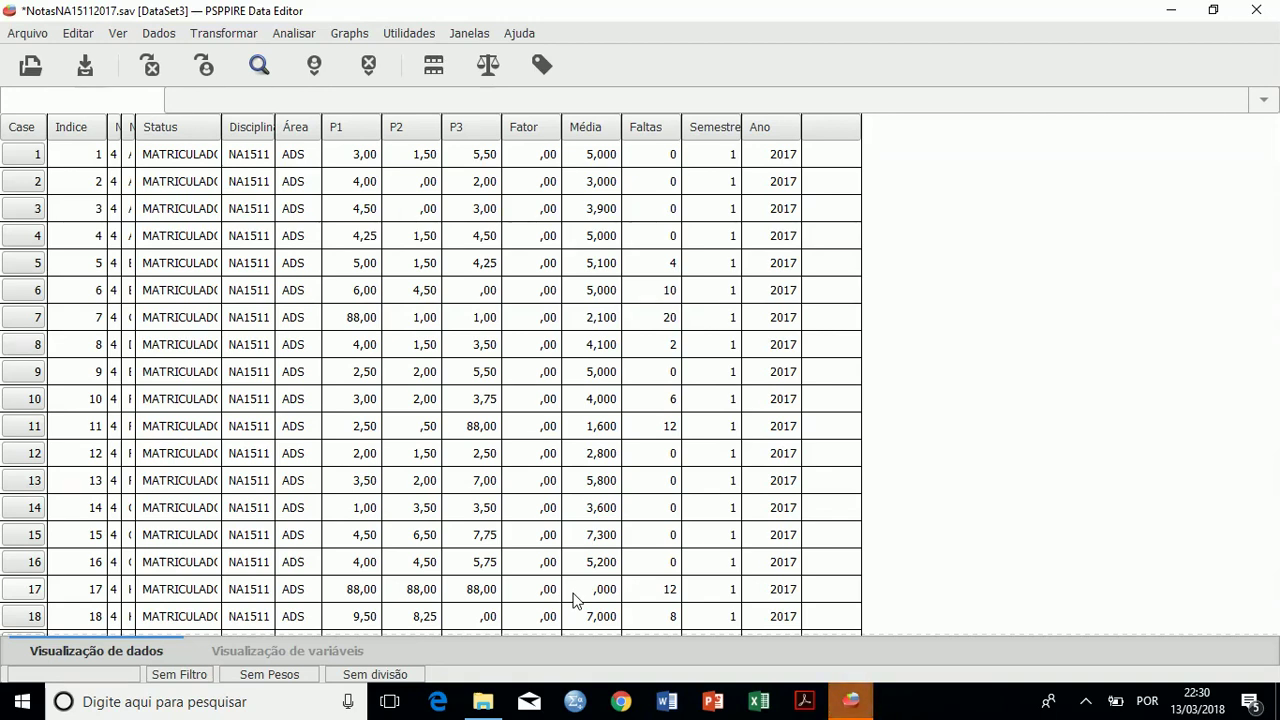
- Close all three output viewer windows, leaving only the NotasNA15112017.sav dataset open
{"action": "left_click", "coordinate": [850, 701]}
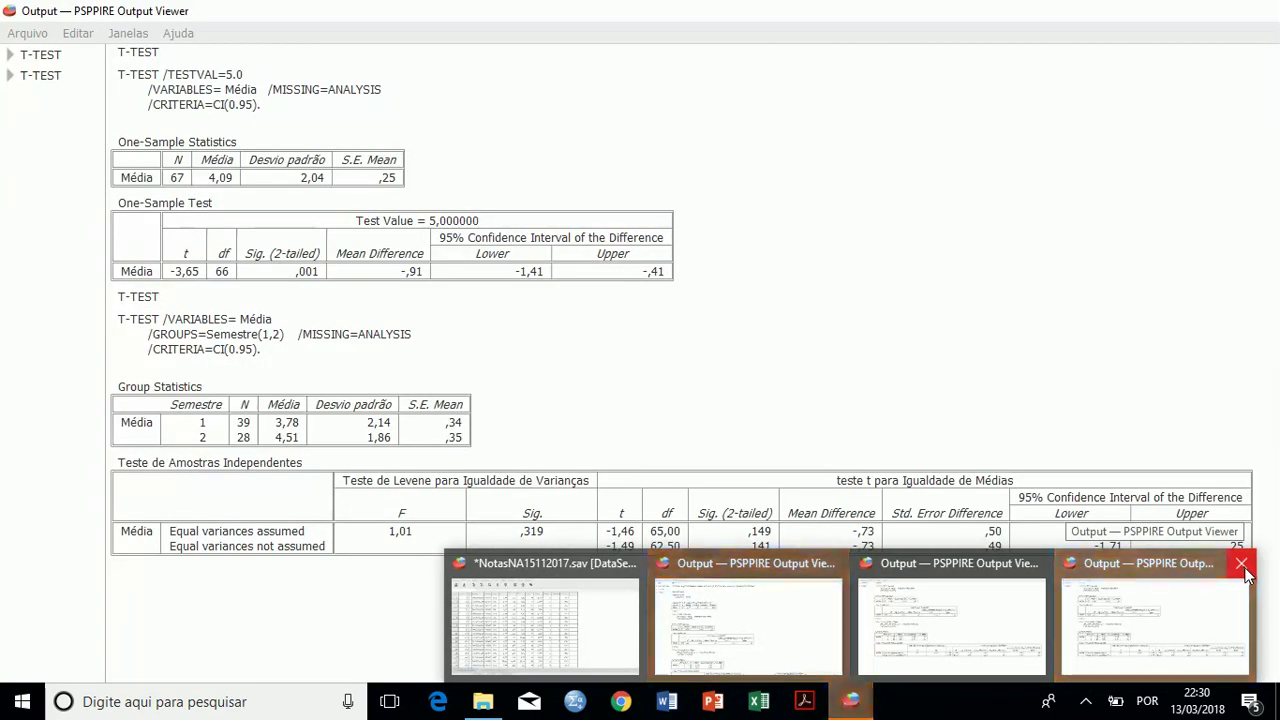
{"action": "left_click", "coordinate": [1243, 565]}
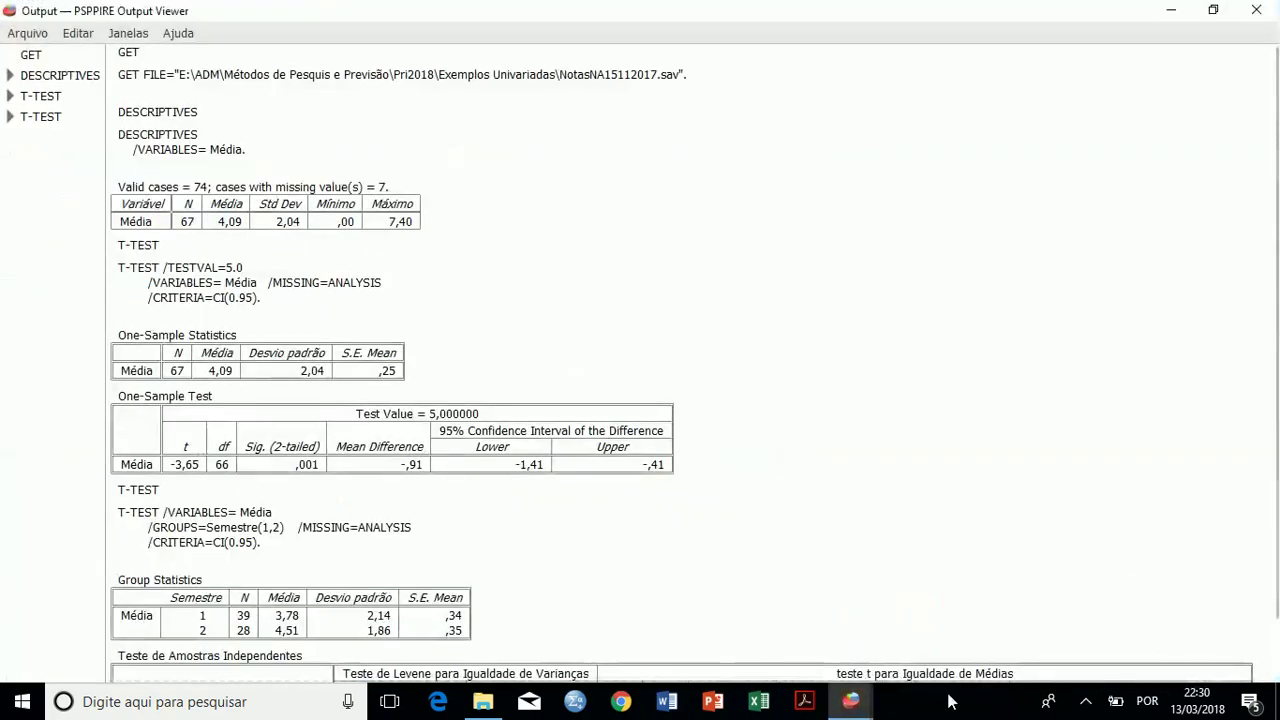
{"action": "mouse_move", "coordinate": [850, 701]}
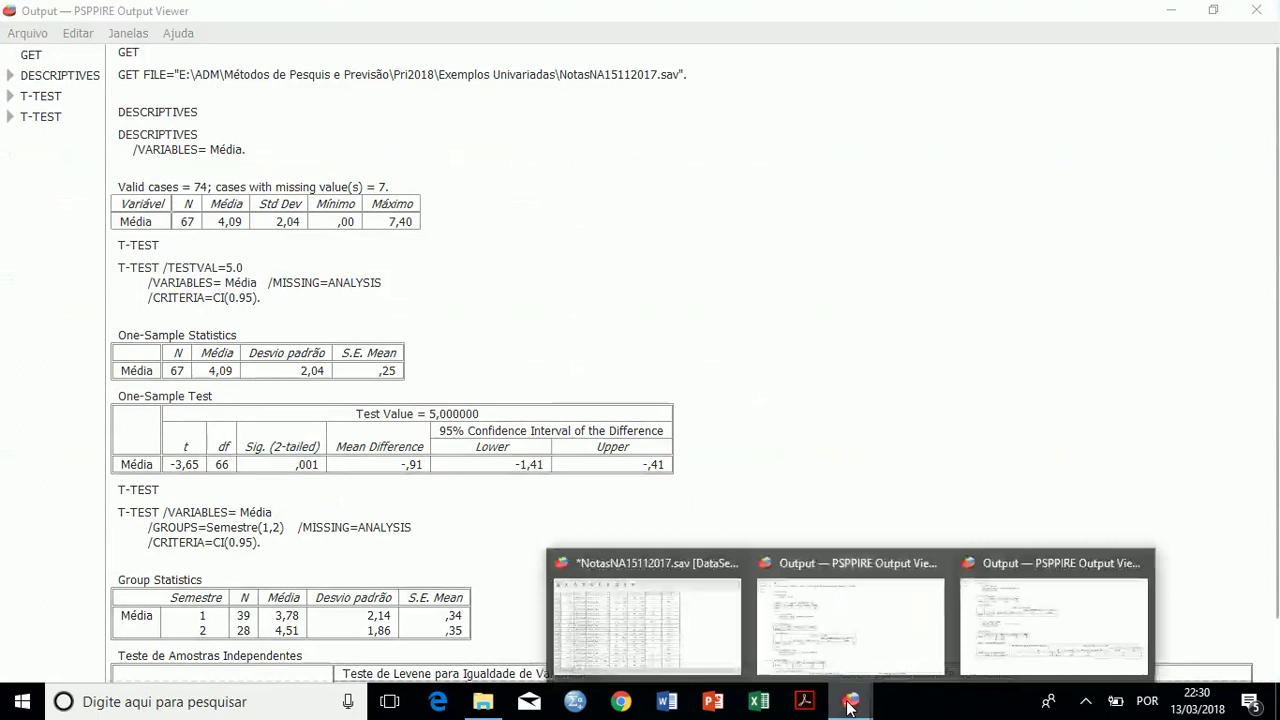
{"action": "left_click", "coordinate": [1148, 565]}
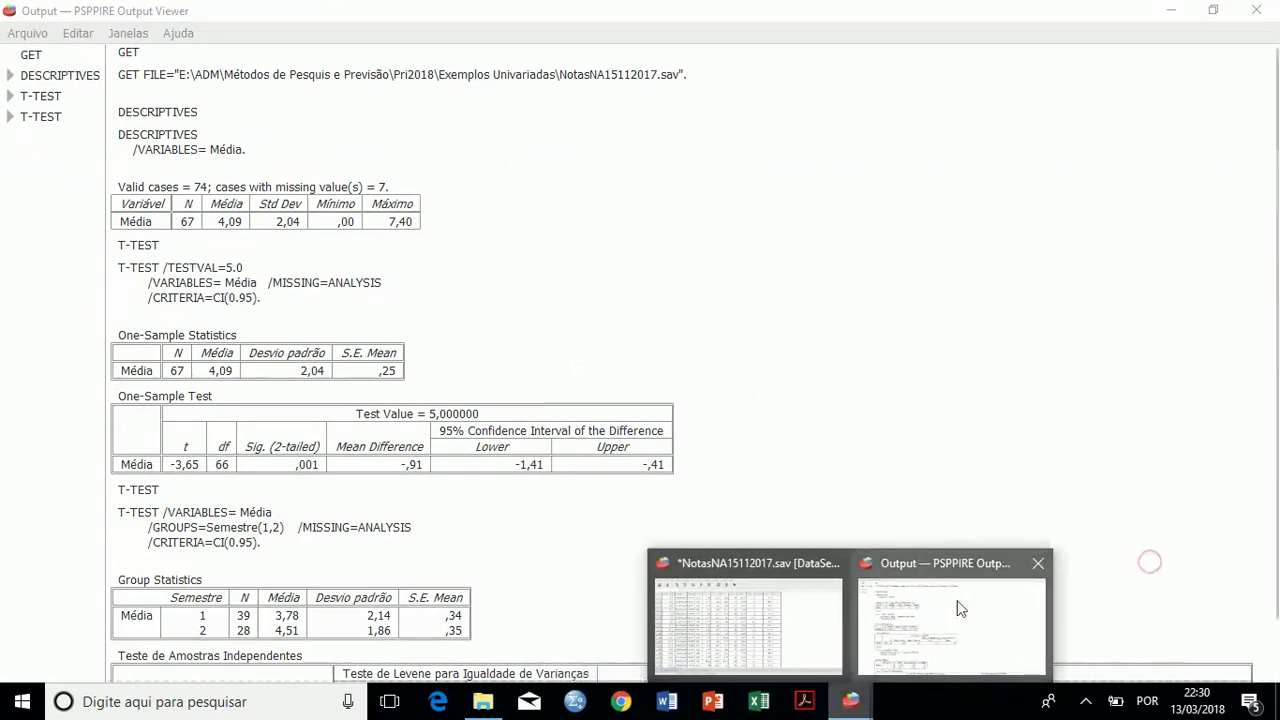
{"action": "left_click", "coordinate": [1037, 564]}
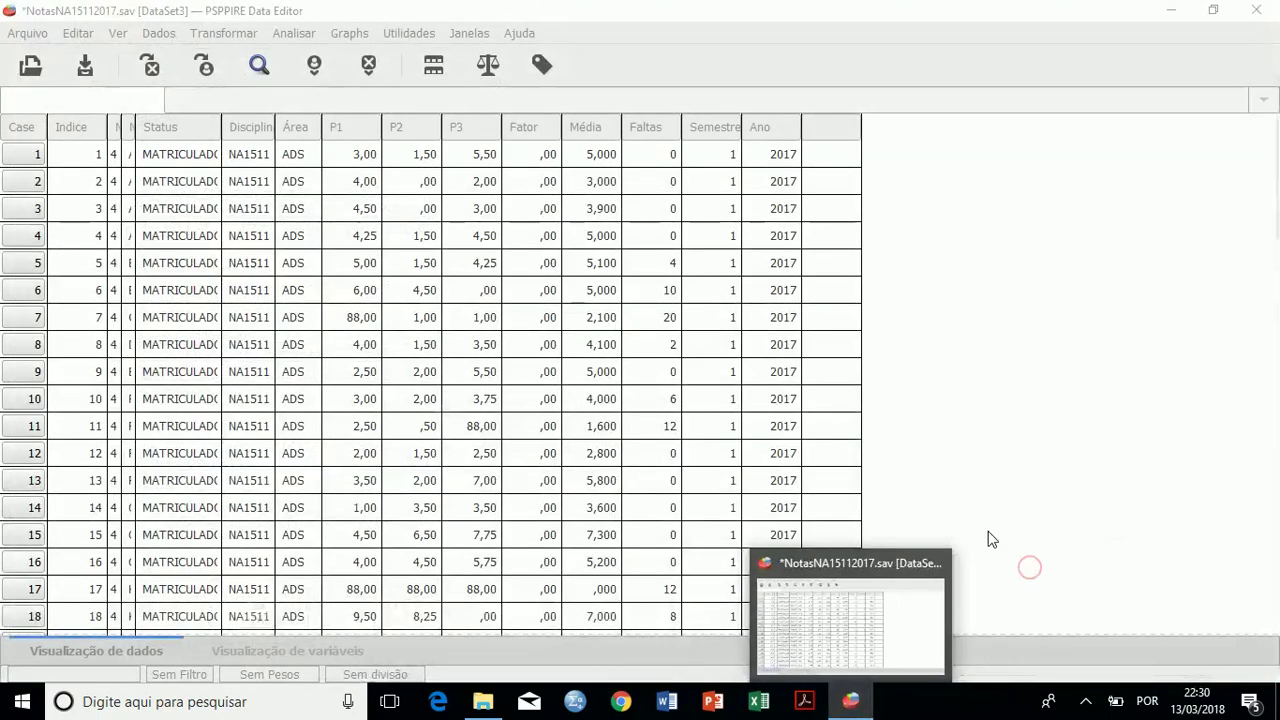
- Open the dataset ANOVA EX Metodos.sav from the Exemplos Univariadas folder
{"action": "left_click", "coordinate": [19, 36]}
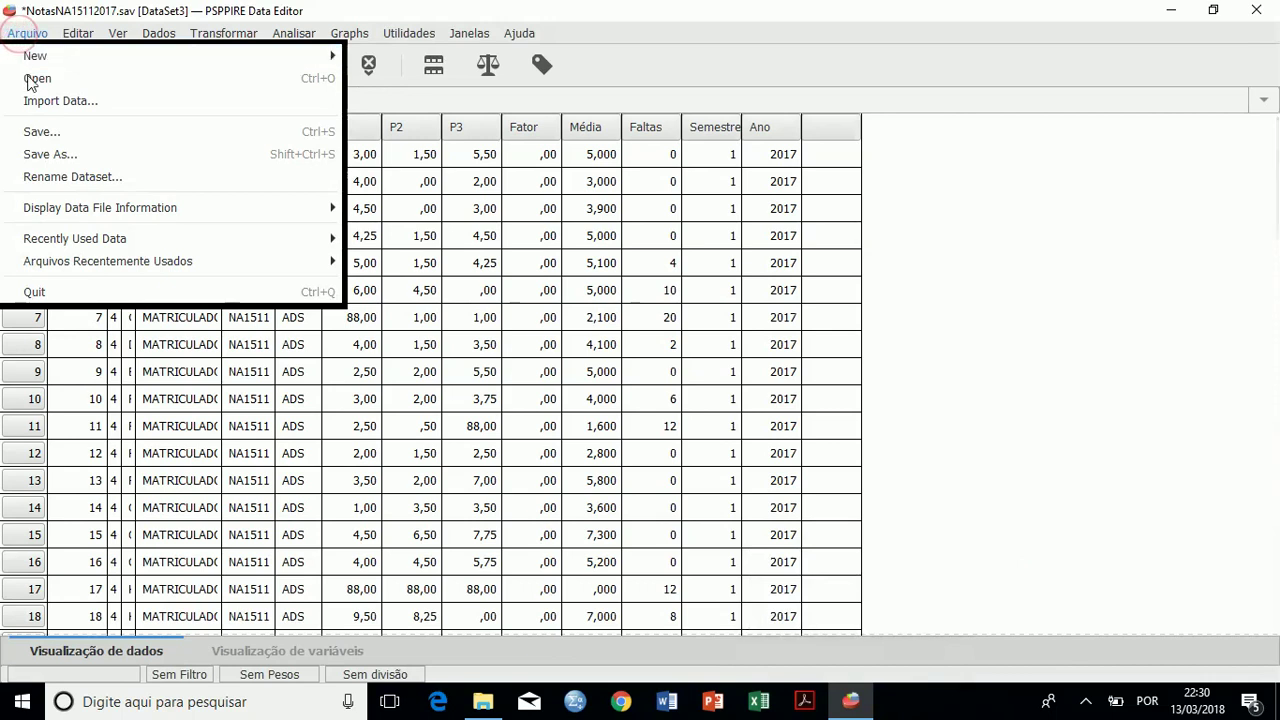
{"action": "left_click", "coordinate": [33, 80]}
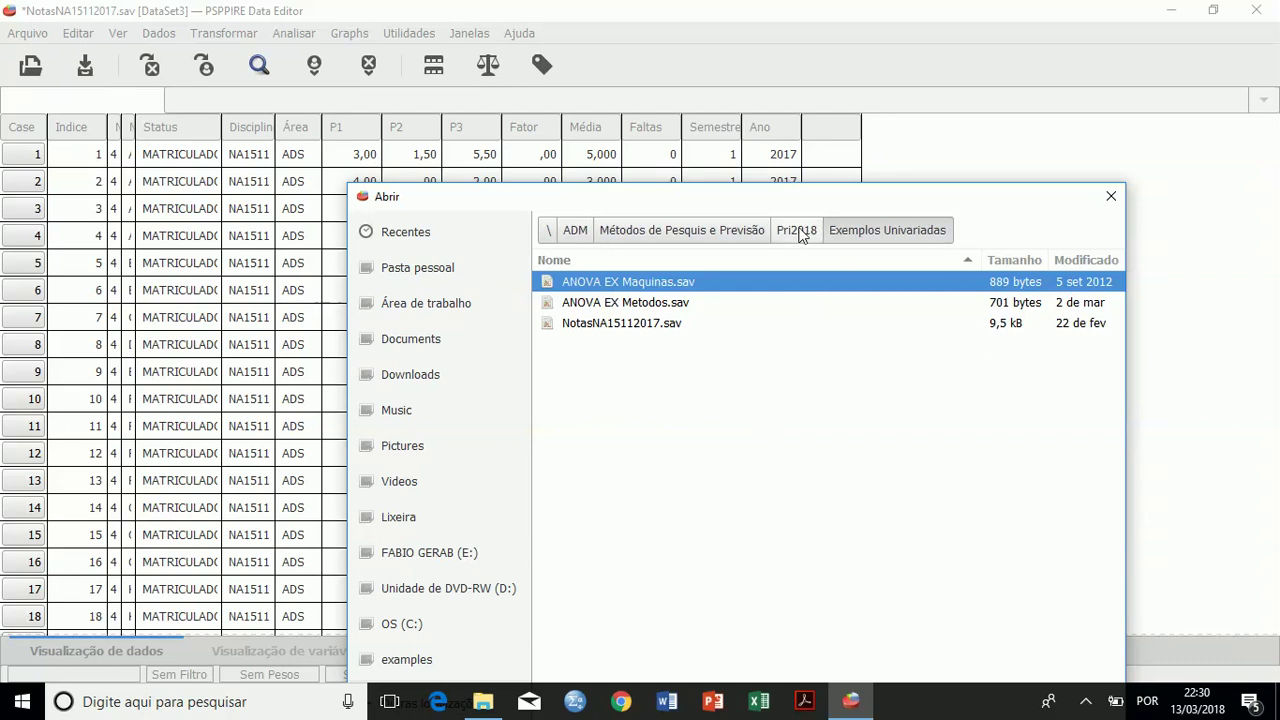
{"action": "left_click", "coordinate": [609, 304]}
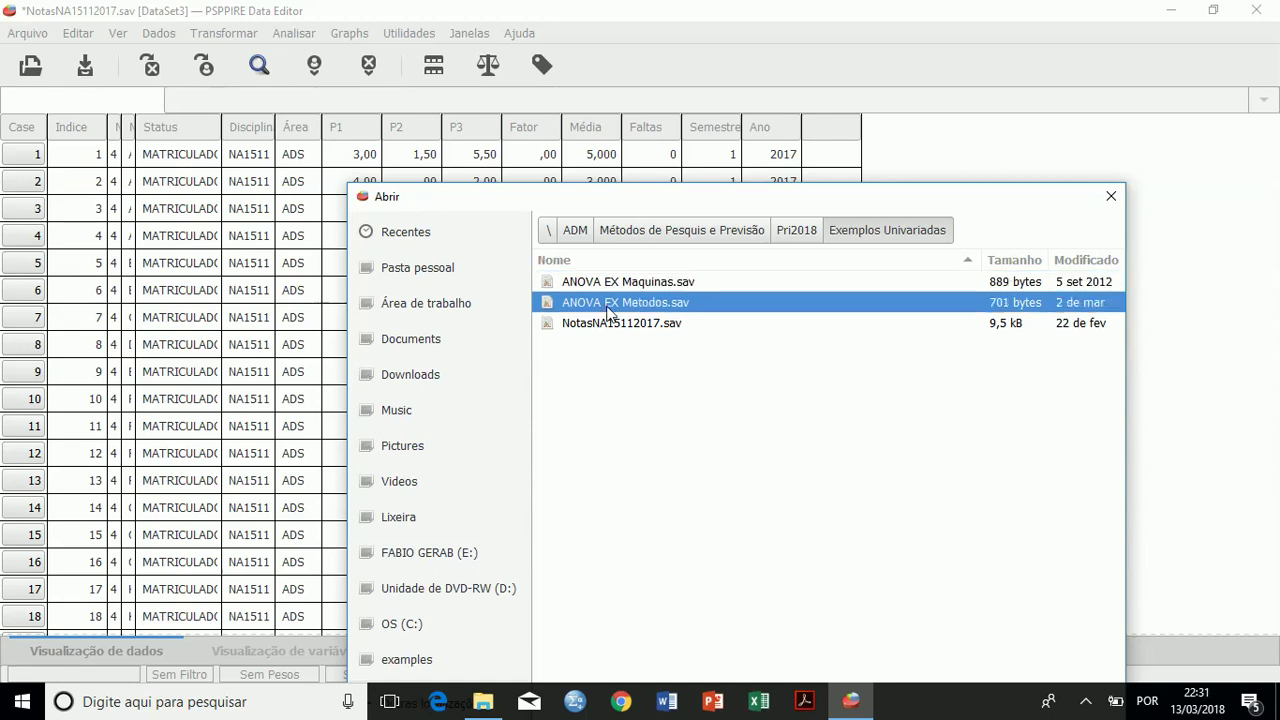
{"action": "double_click", "coordinate": [609, 310]}
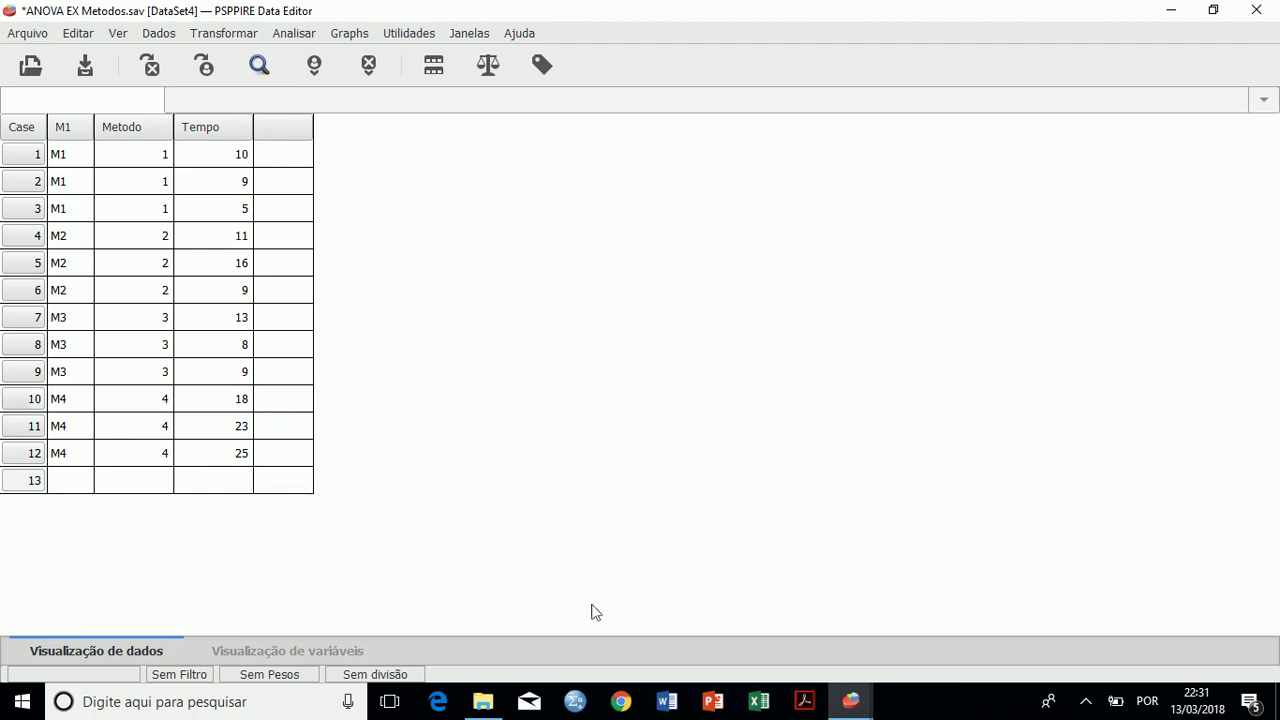
{"action": "left_click", "coordinate": [845, 706]}
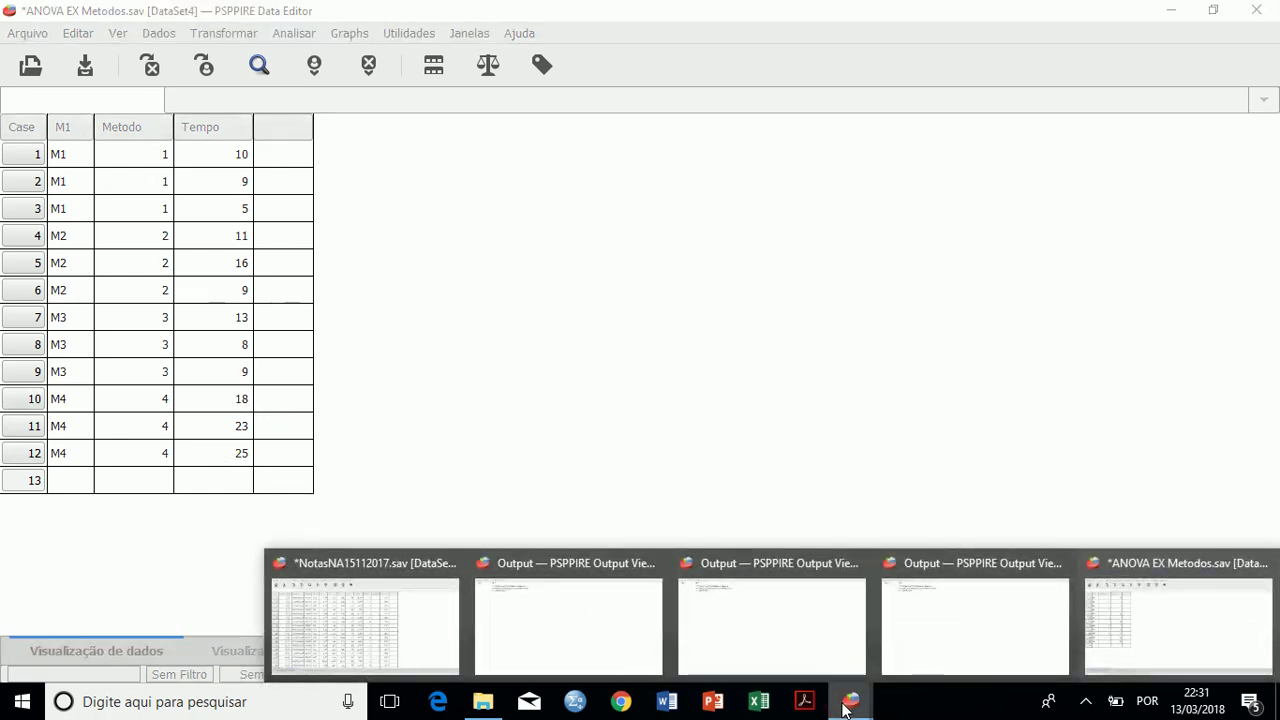
- Close the NotasNA15112017.sav dataset without saving, along with the leftover output viewer windows, keeping ANOVA EX Metodos.sav open
{"action": "left_click", "coordinate": [423, 603]}
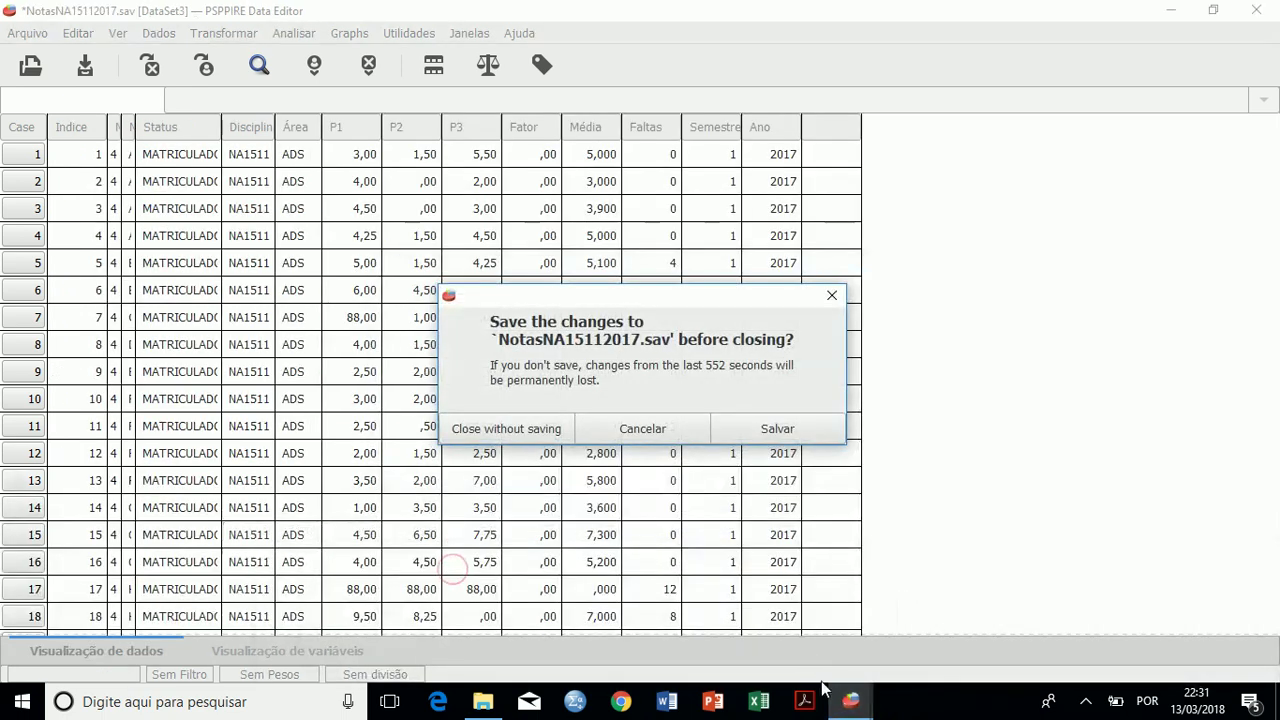
{"action": "left_click", "coordinate": [486, 429]}
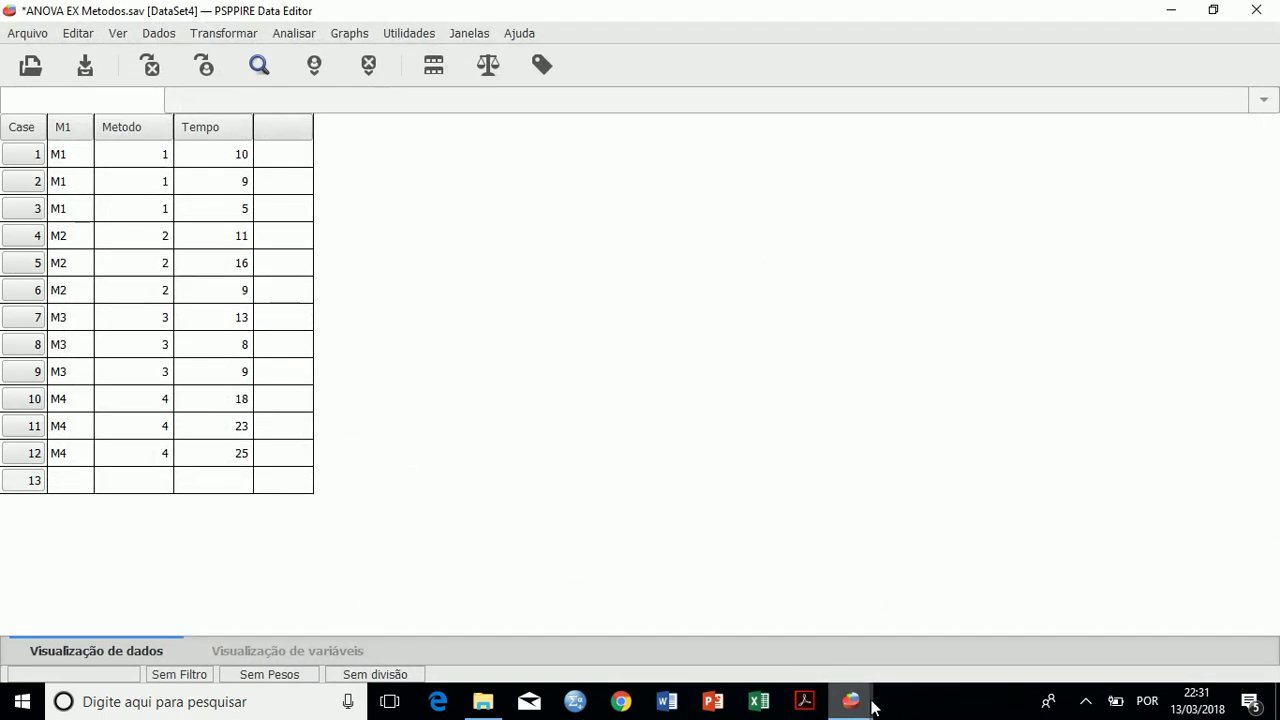
{"action": "mouse_move", "coordinate": [850, 700]}
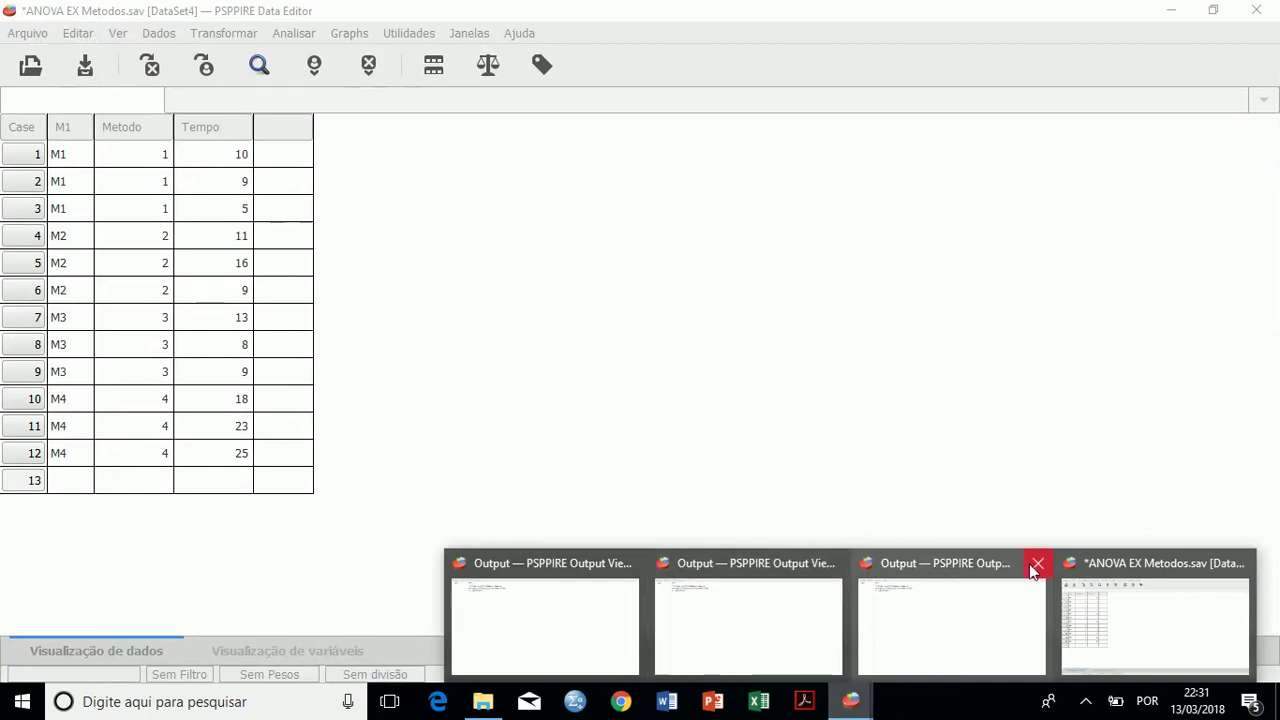
{"action": "left_click", "coordinate": [1037, 565]}
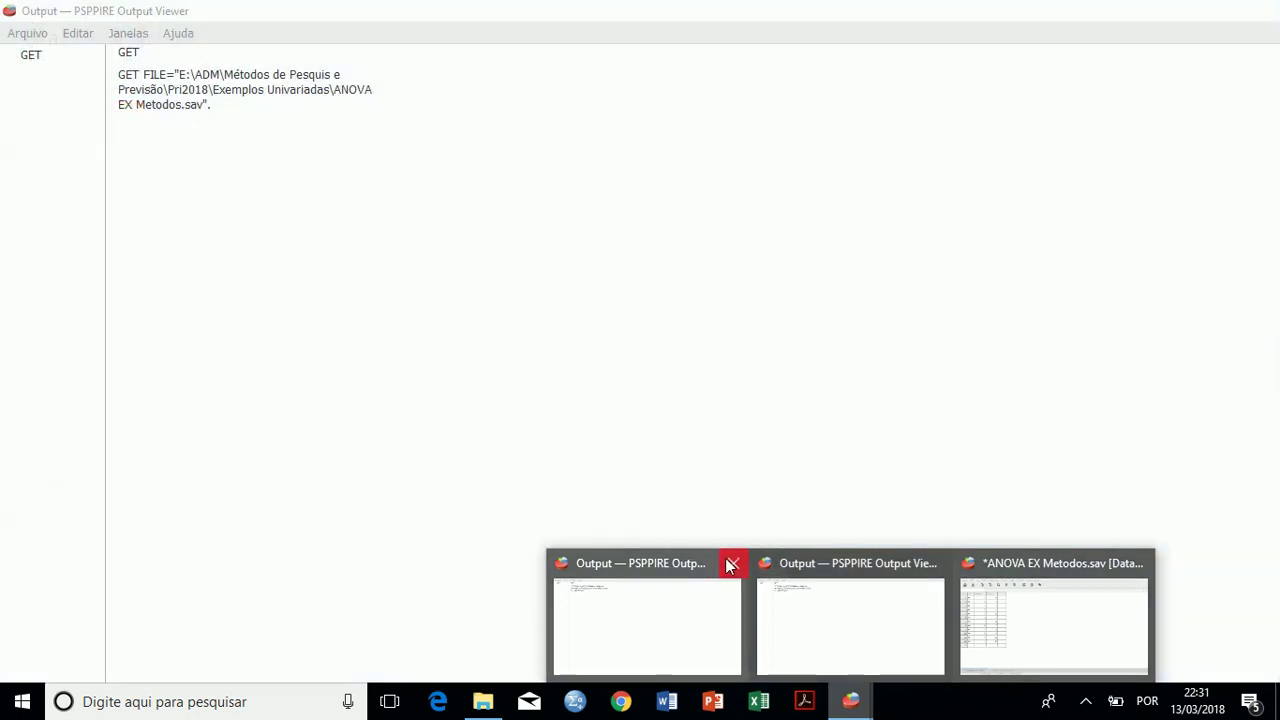
{"action": "left_click", "coordinate": [727, 562]}
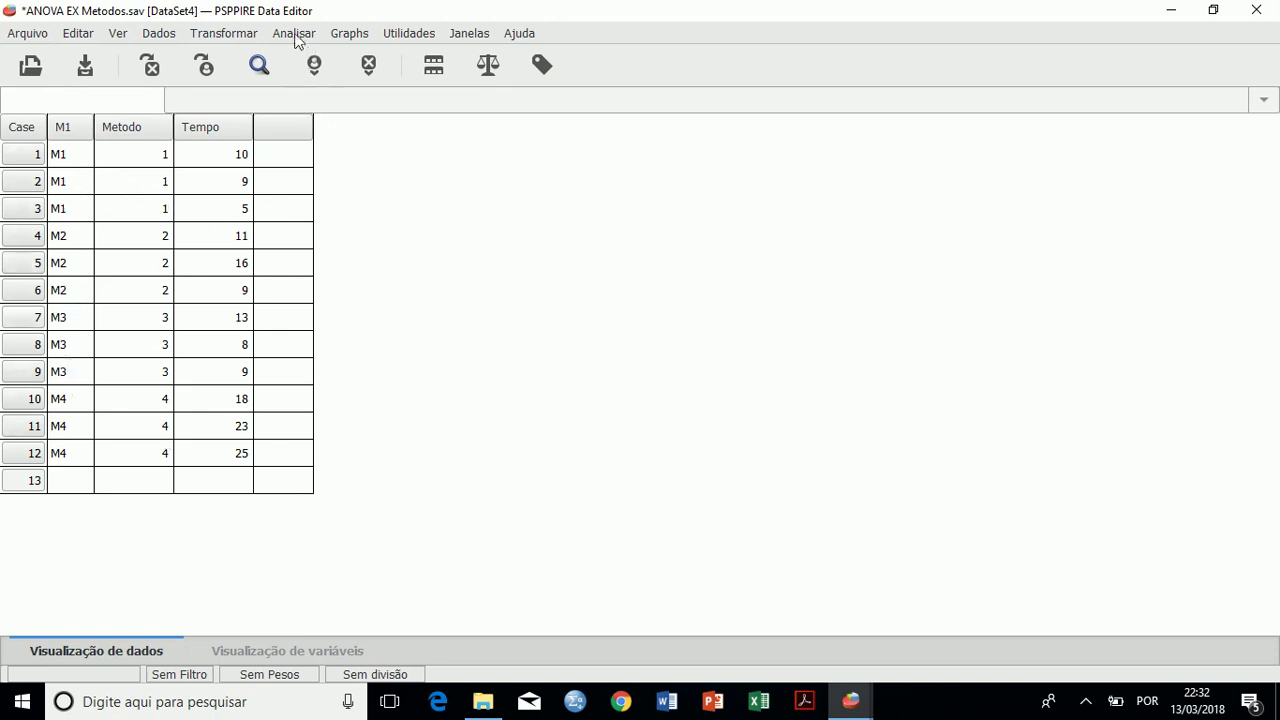
- Run a One Way ANOVA with Tempo as the dependent variable, Metodo as the factor and descriptive statistics included
{"action": "left_click", "coordinate": [294, 36]}
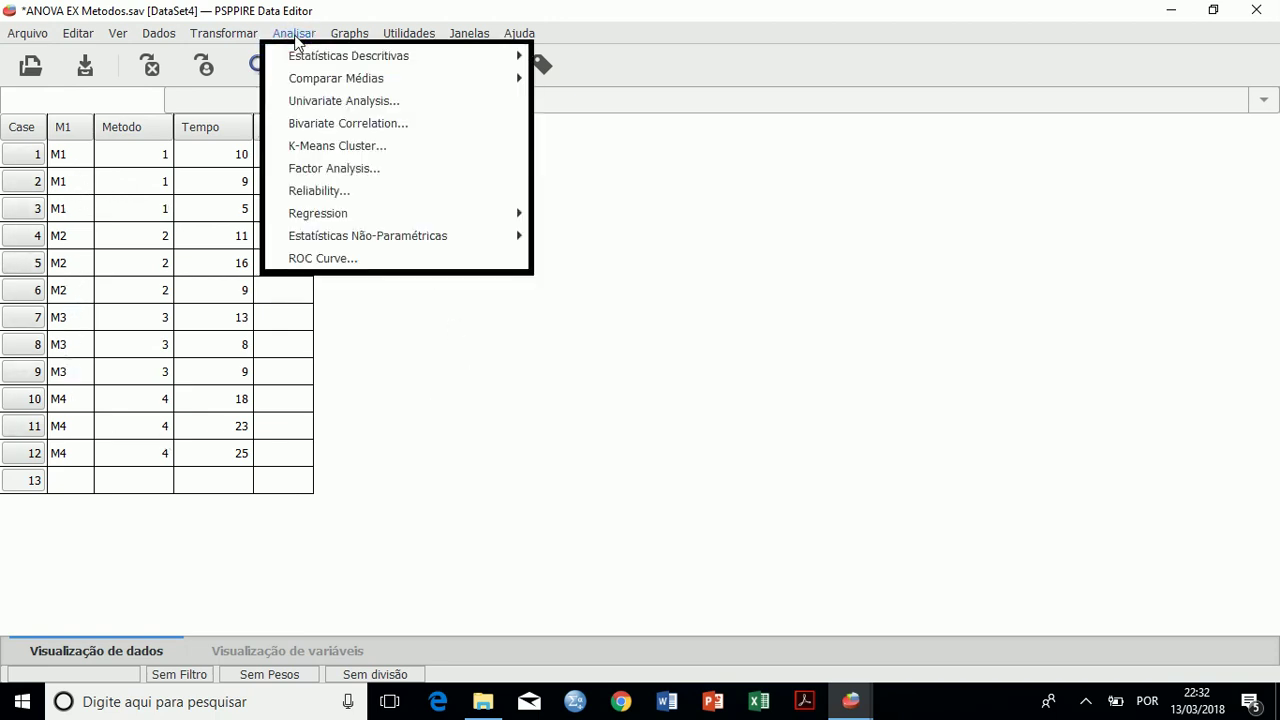
{"action": "mouse_move", "coordinate": [325, 80]}
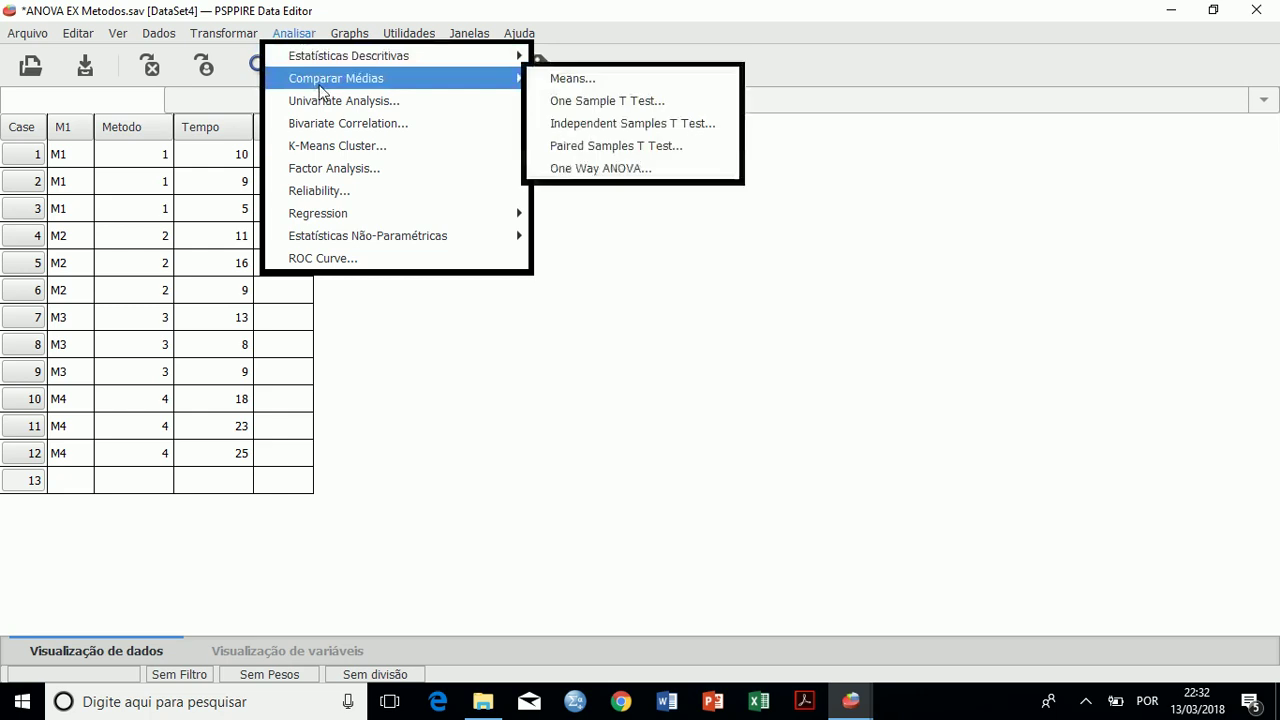
{"action": "left_click", "coordinate": [601, 169]}
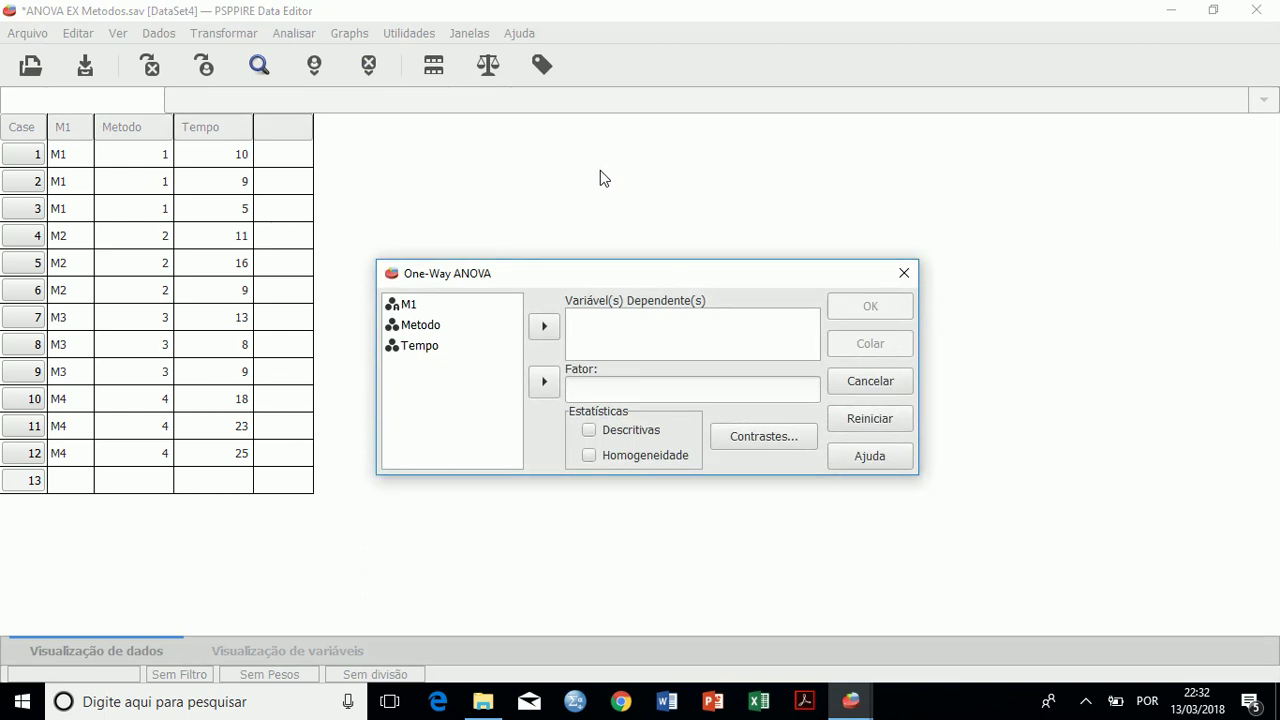
{"action": "left_click", "coordinate": [421, 348]}
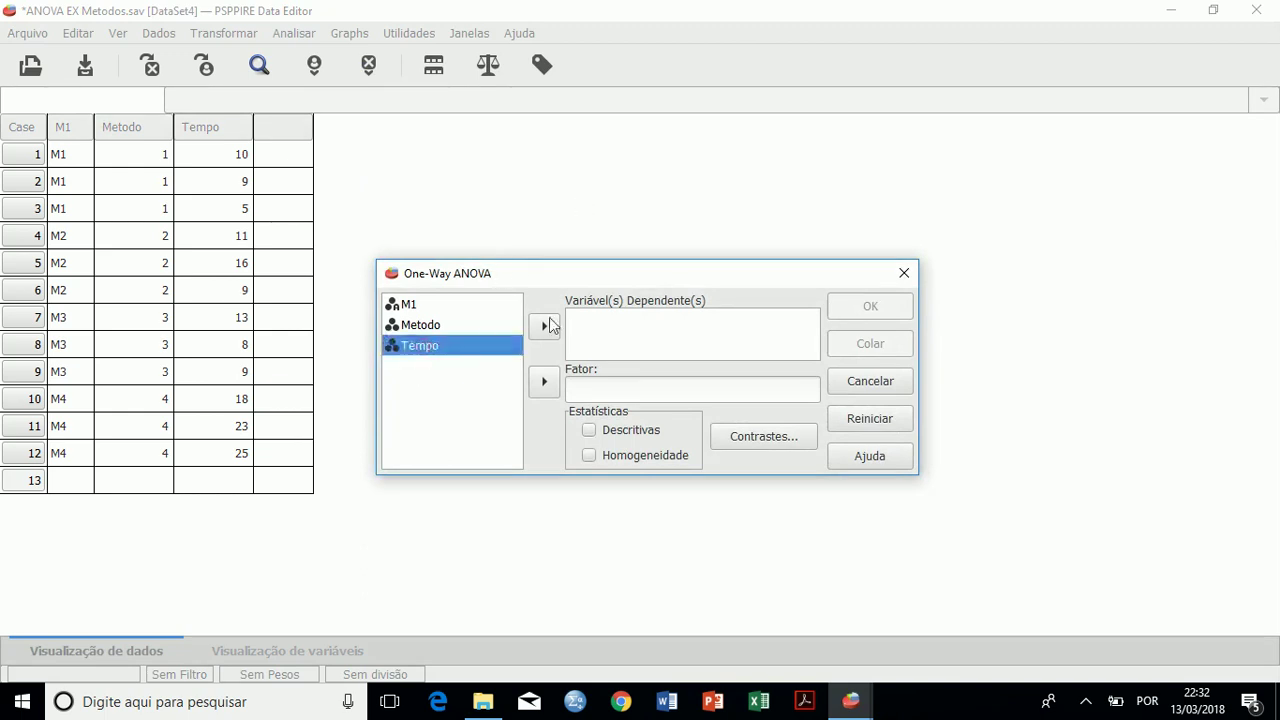
{"action": "left_click", "coordinate": [545, 326]}
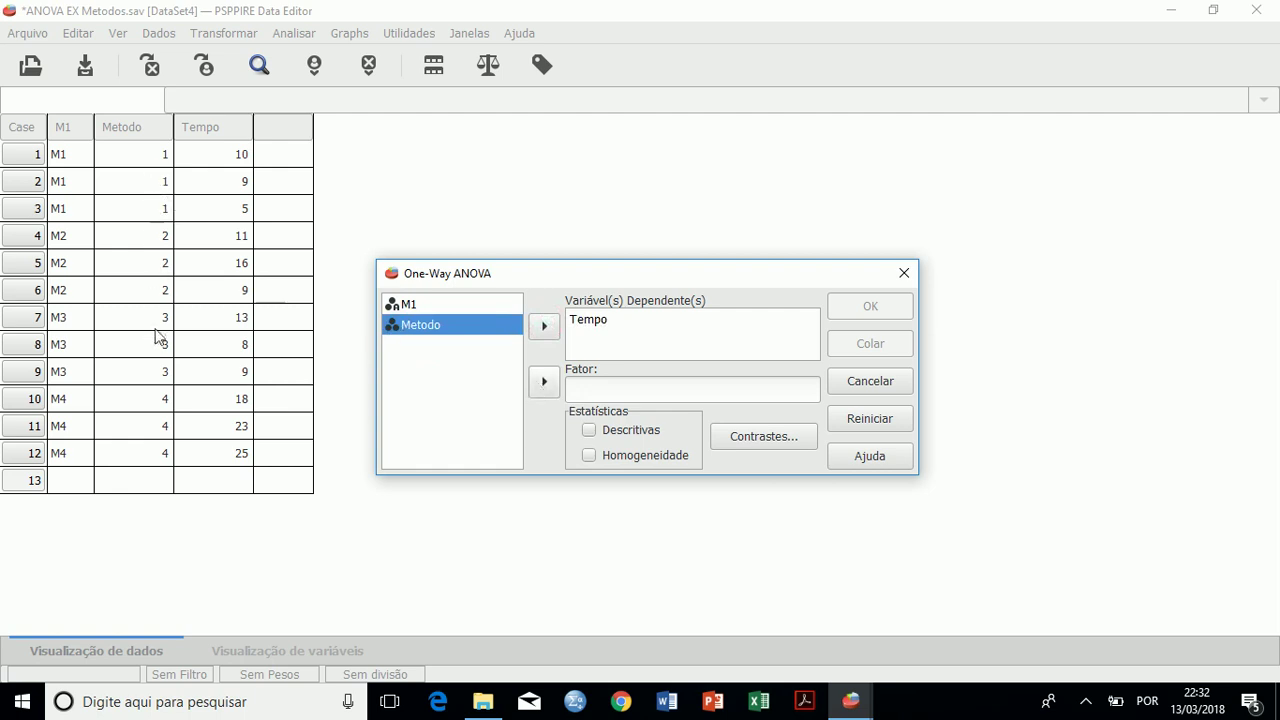
{"action": "left_click", "coordinate": [544, 386]}
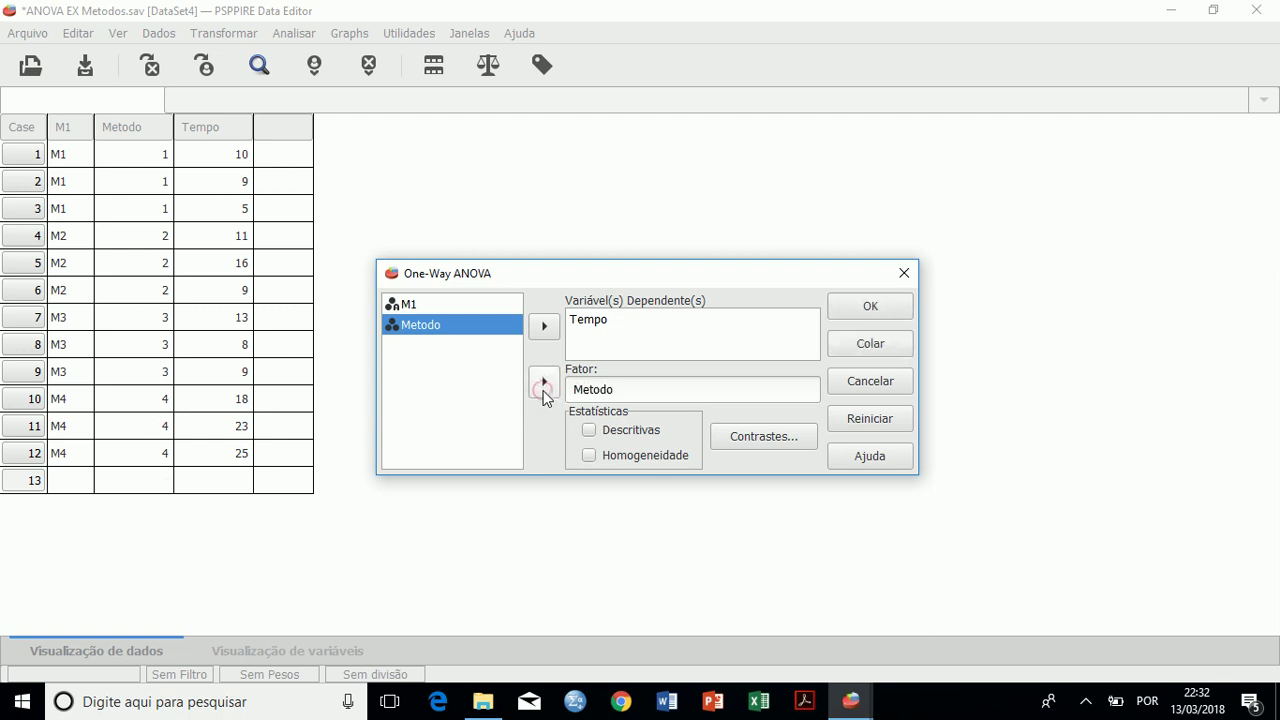
{"action": "left_click", "coordinate": [590, 430]}
{"action": "left_click", "coordinate": [866, 312]}
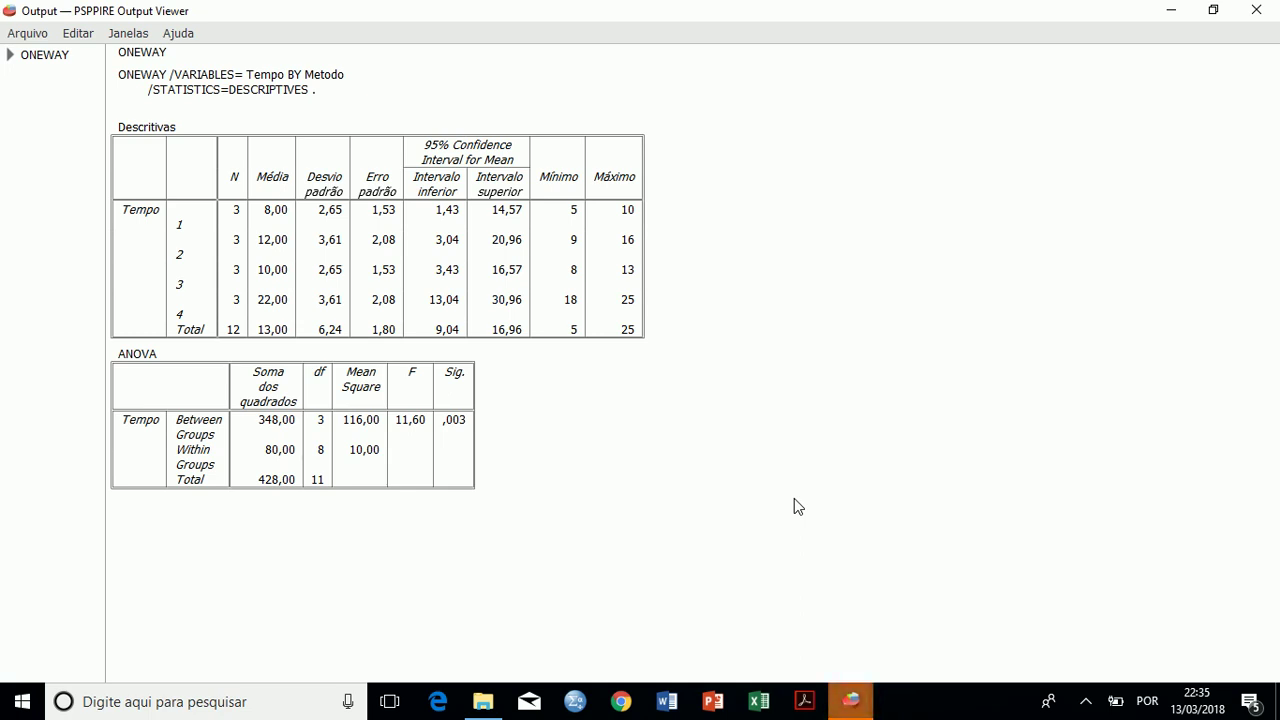
- Return to the ANOVA EX Metodos.sav data and paste the same One Way ANOVA of Tempo by Metodo into the syntax editor
{"action": "mouse_move", "coordinate": [845, 705]}
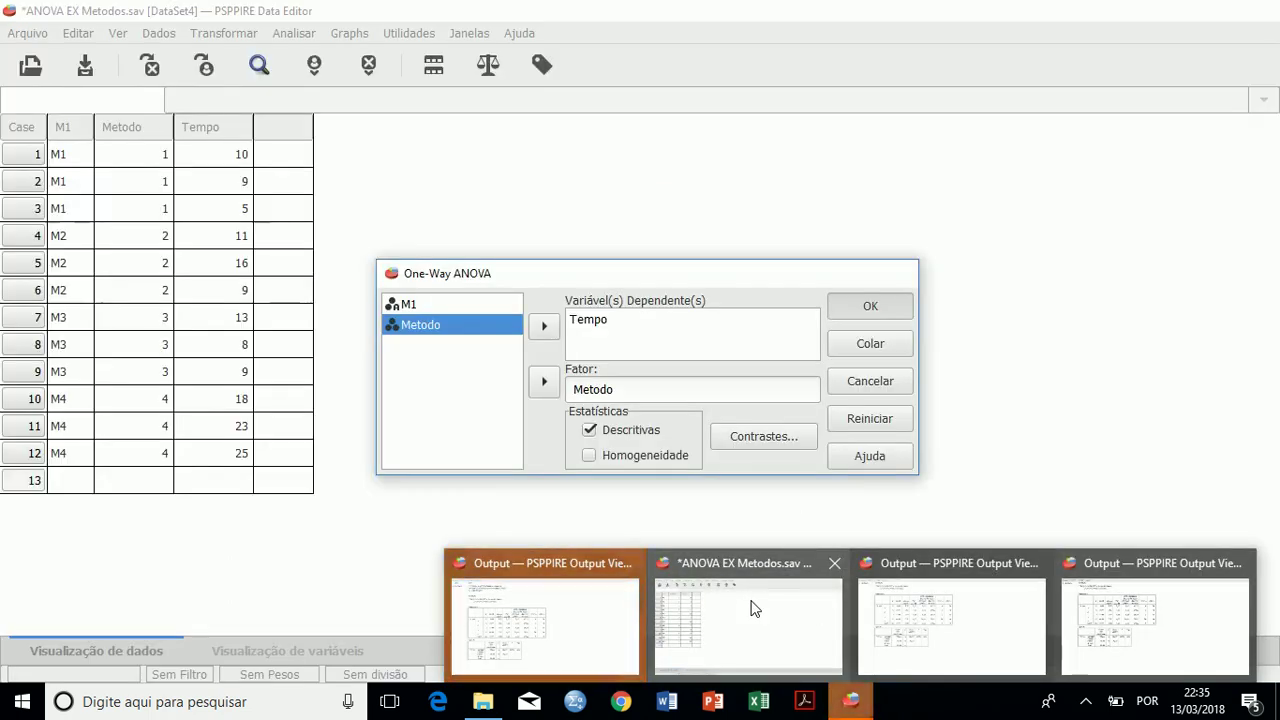
{"action": "left_click", "coordinate": [755, 608]}
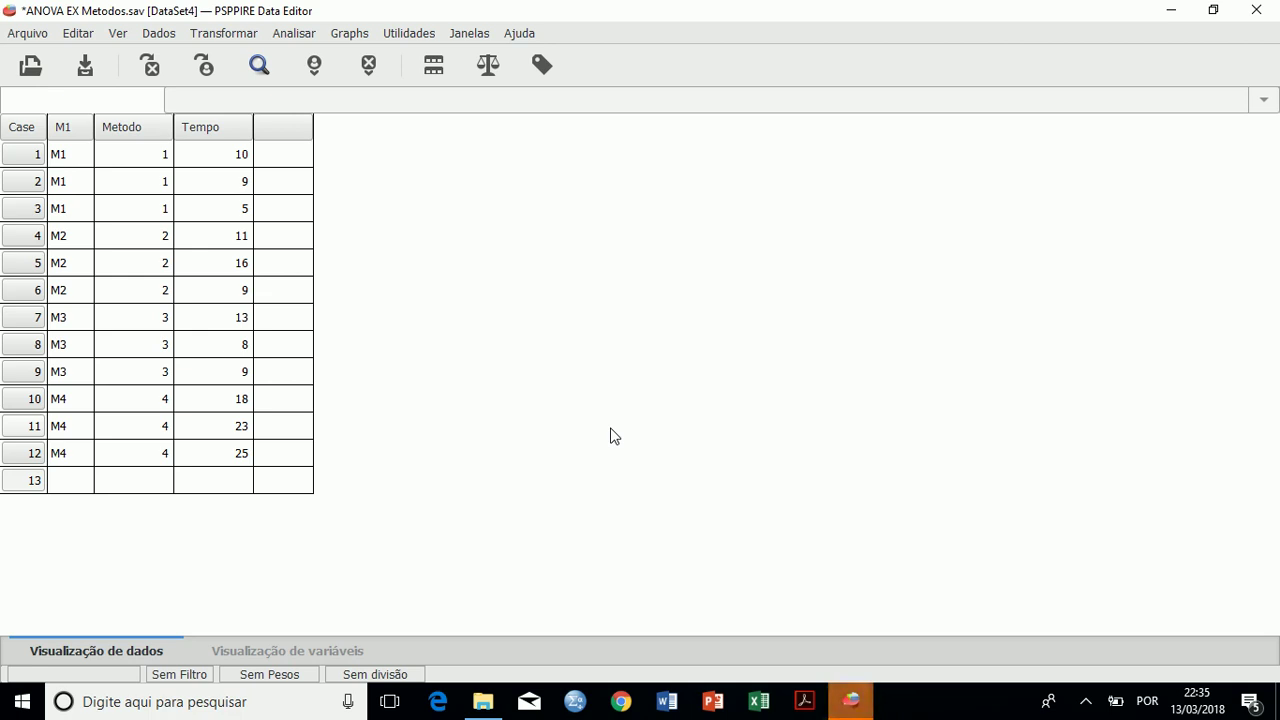
{"action": "left_click", "coordinate": [296, 37]}
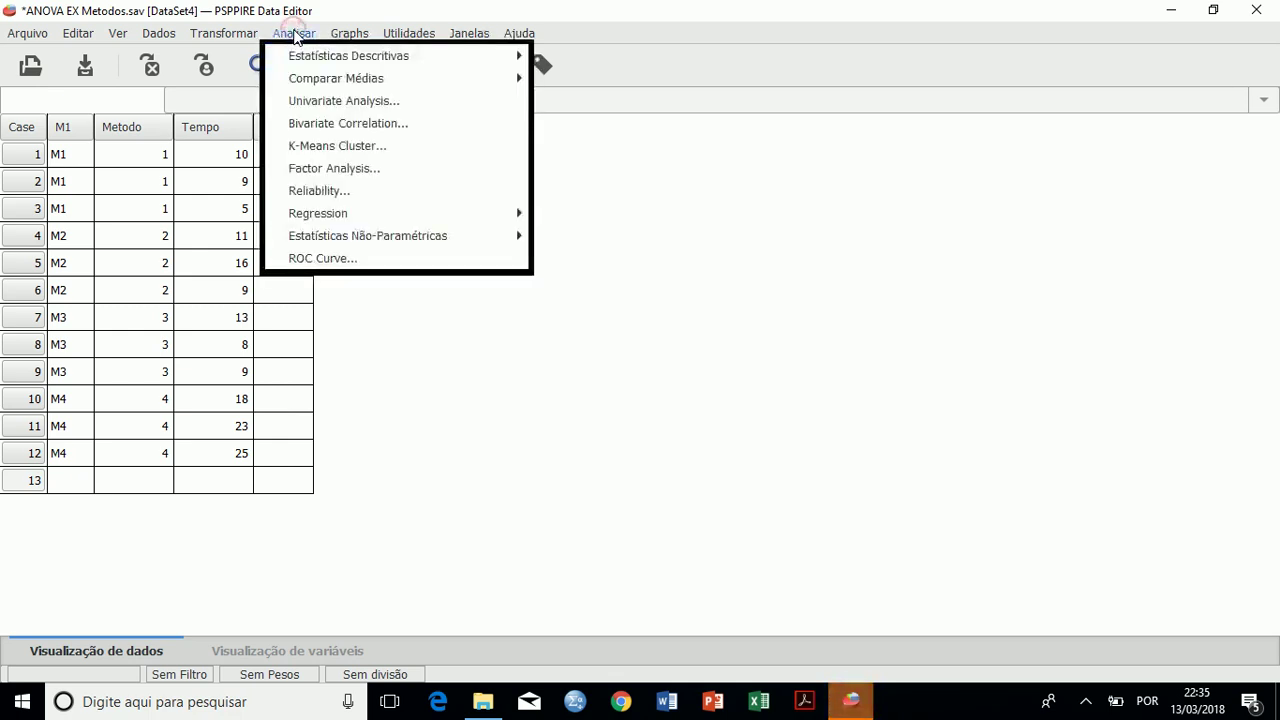
{"action": "mouse_move", "coordinate": [312, 84]}
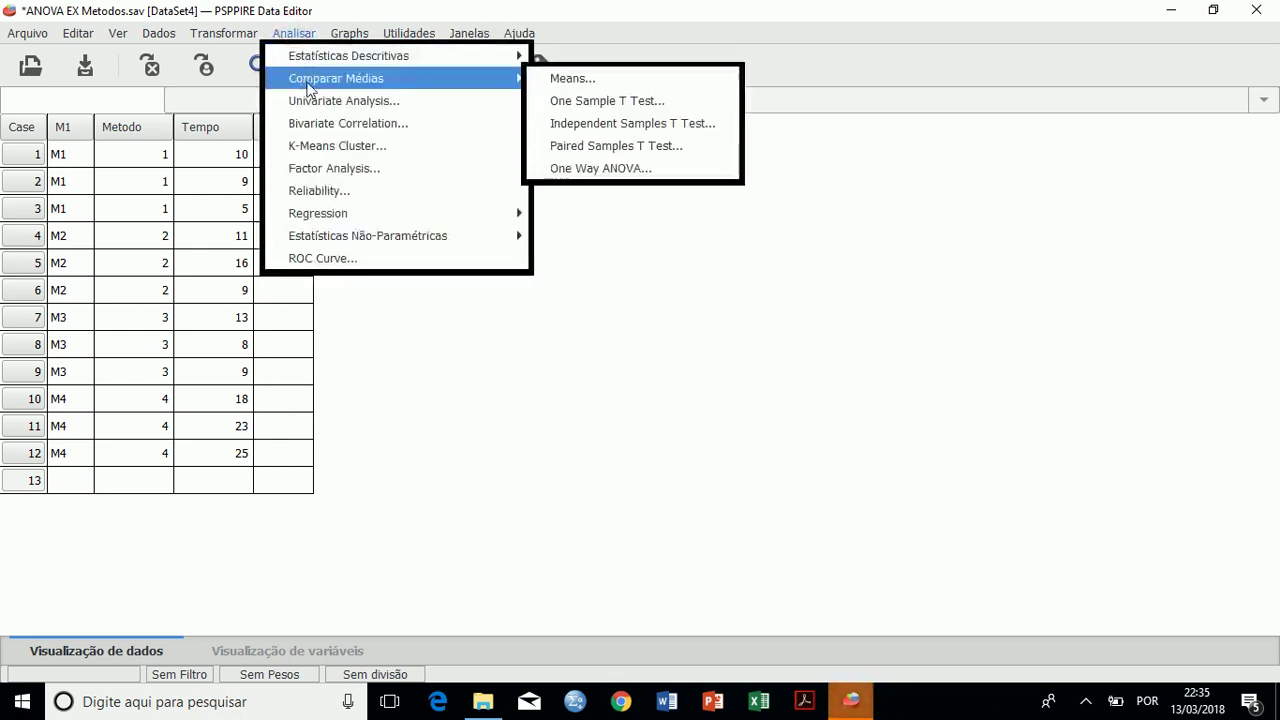
{"action": "left_click", "coordinate": [597, 170]}
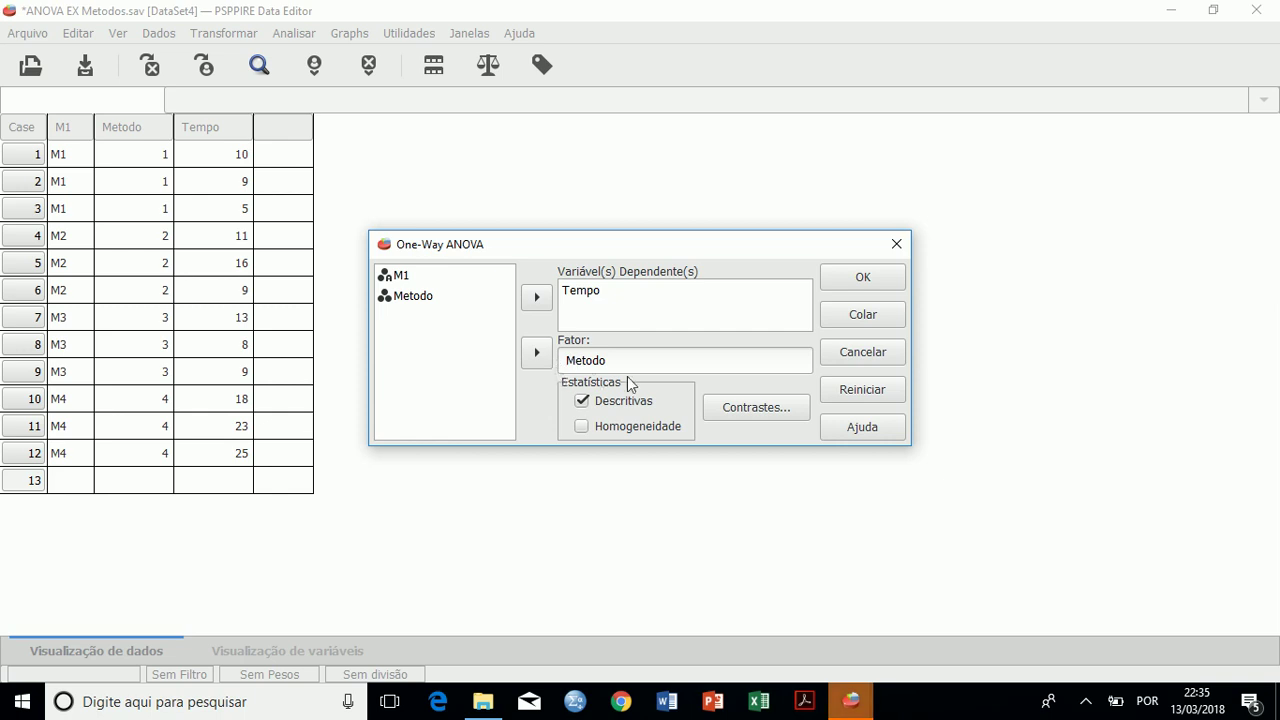
{"action": "left_click", "coordinate": [865, 316]}
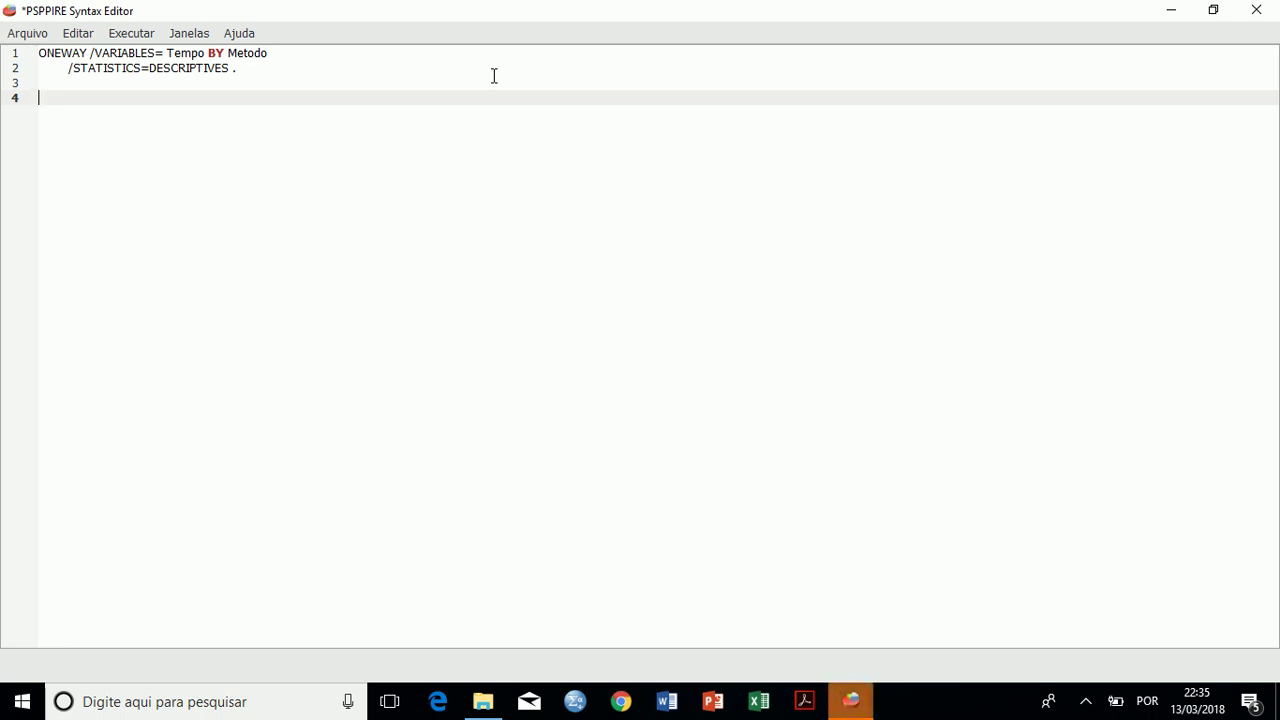
- Add blank lines below the ONEWAY command and insert a copy of the whole command starting on line 4
{"action": "key", "text": "Return"}
{"action": "key", "text": "Return"}
{"action": "key", "text": "Return"}
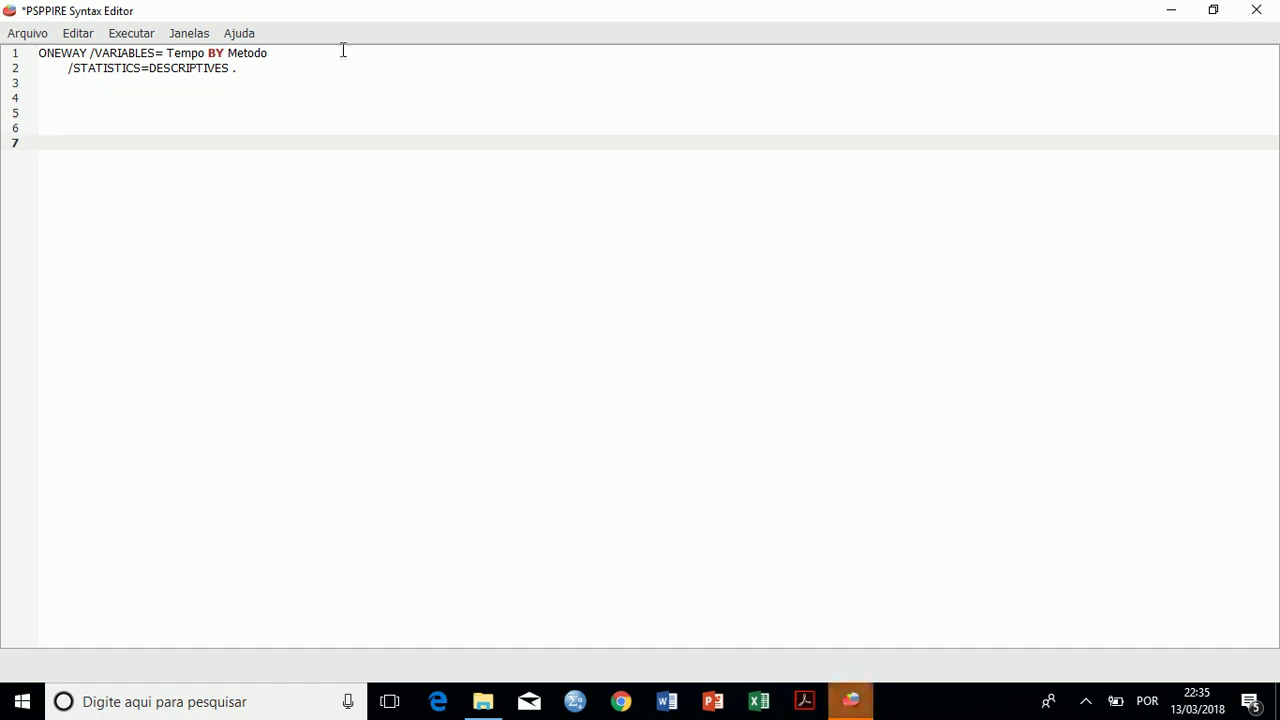
{"action": "left_click_drag", "start_coordinate": [41, 52], "coordinate": [246, 66]}
{"action": "key", "text": "ctrl+c"}
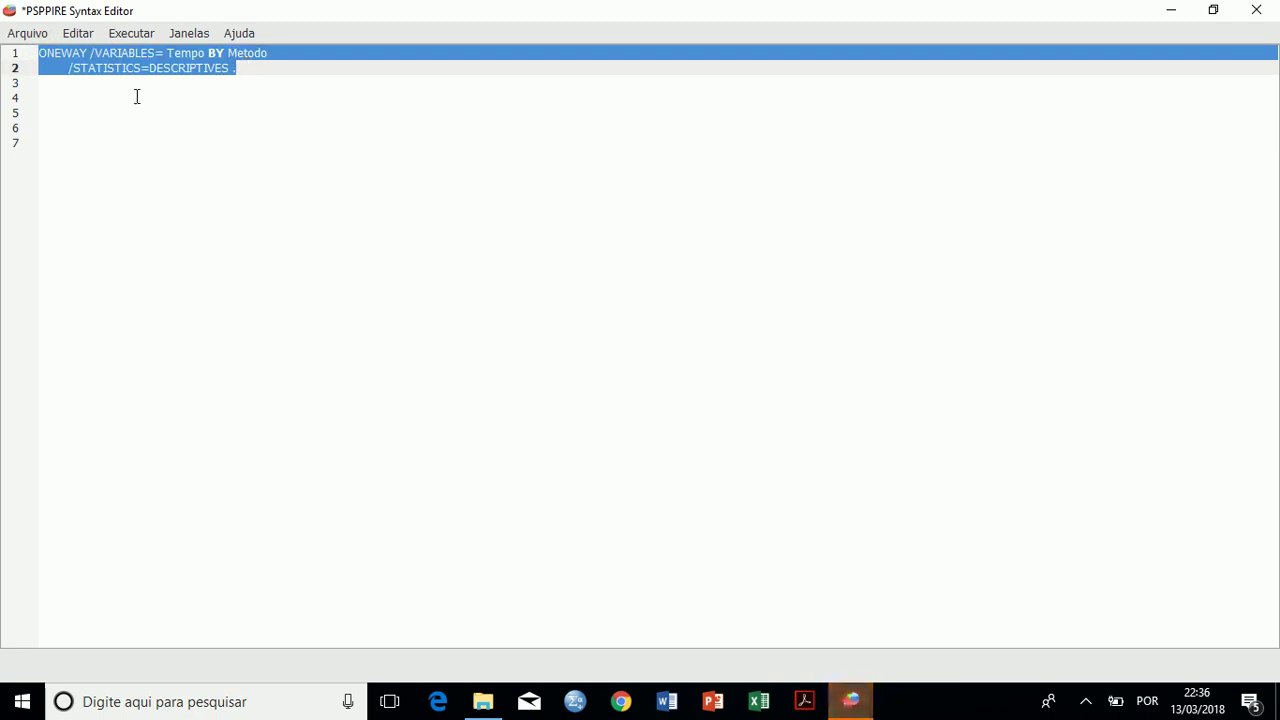
{"action": "left_click", "coordinate": [74, 100]}
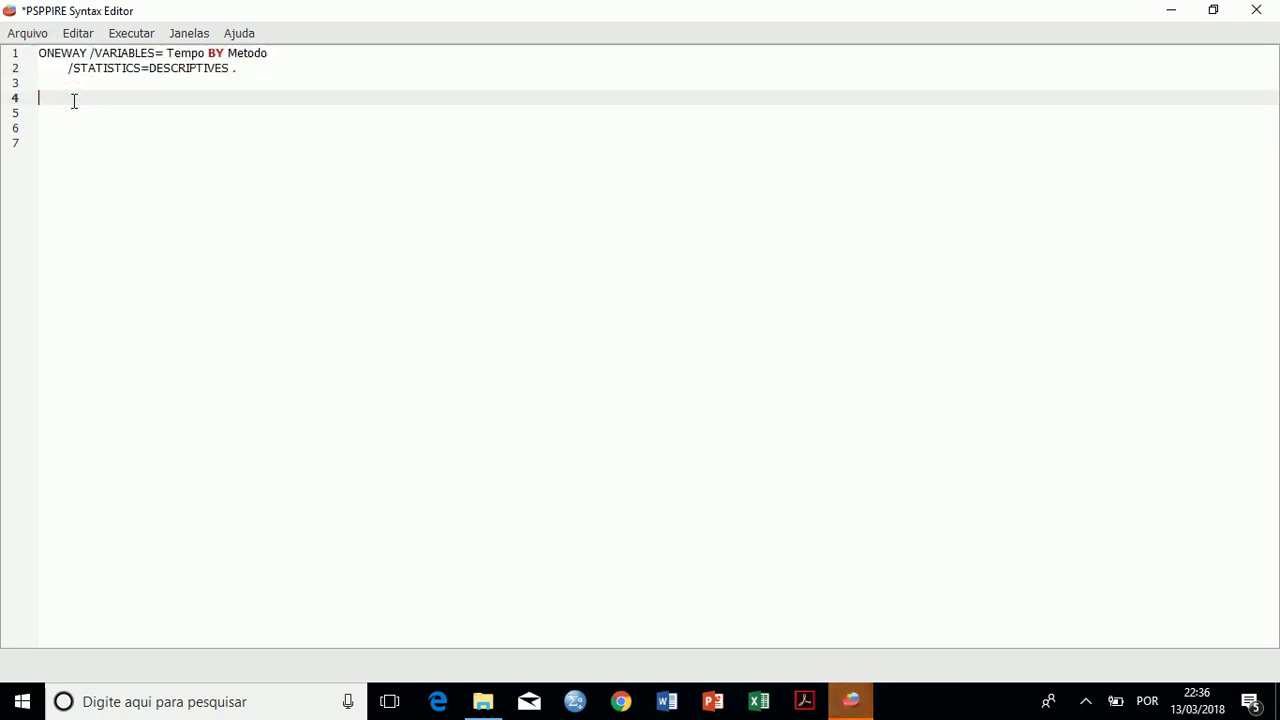
{"action": "key", "text": "ctrl+v"}
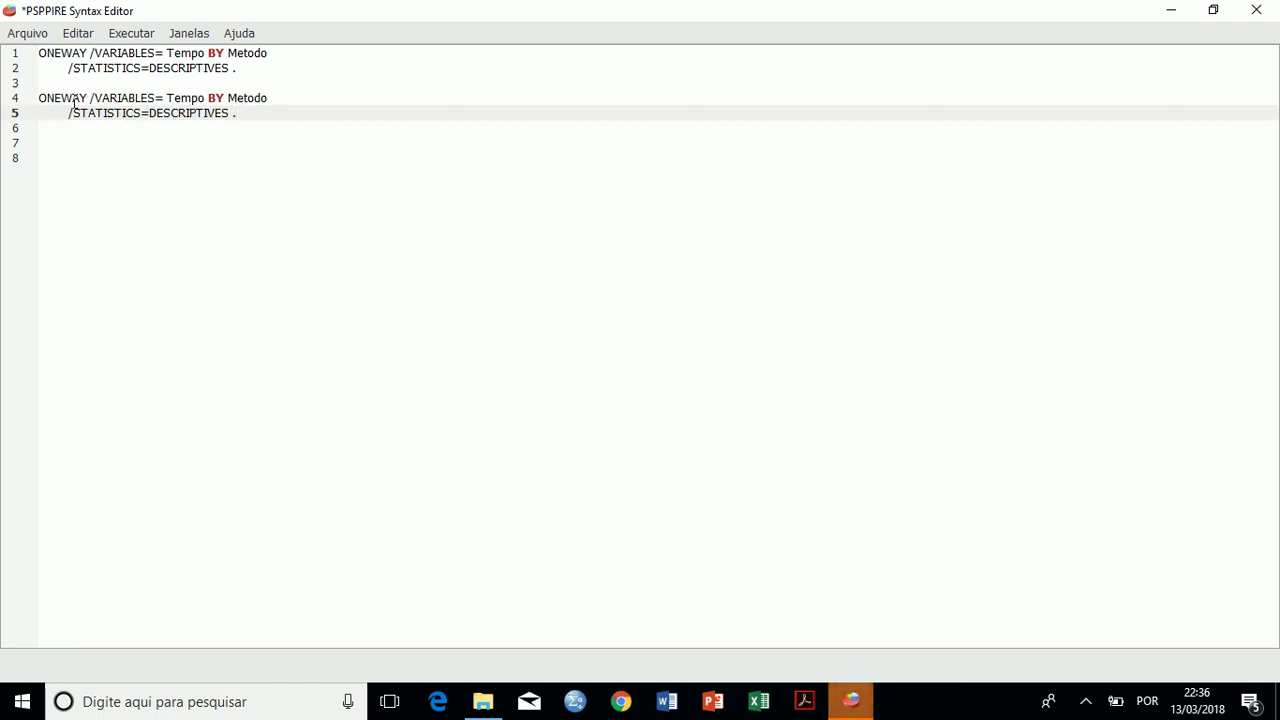
- Extend the copied ONEWAY command with a new line /POSTHOC=BONFERRONI TUKEY SCHEFFE, moving the closing period to its end
{"action": "key", "text": "BackSpace"}
{"action": "key", "text": "Return"}
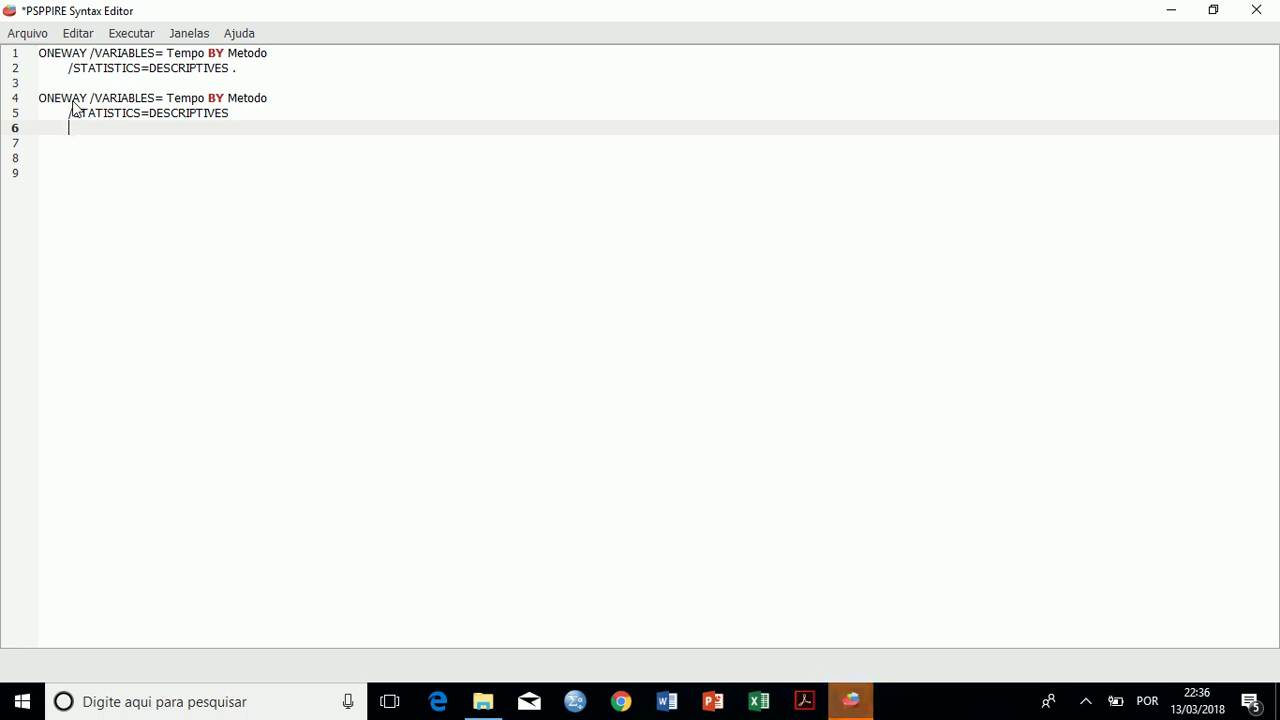
{"action": "type", "text": "/"}
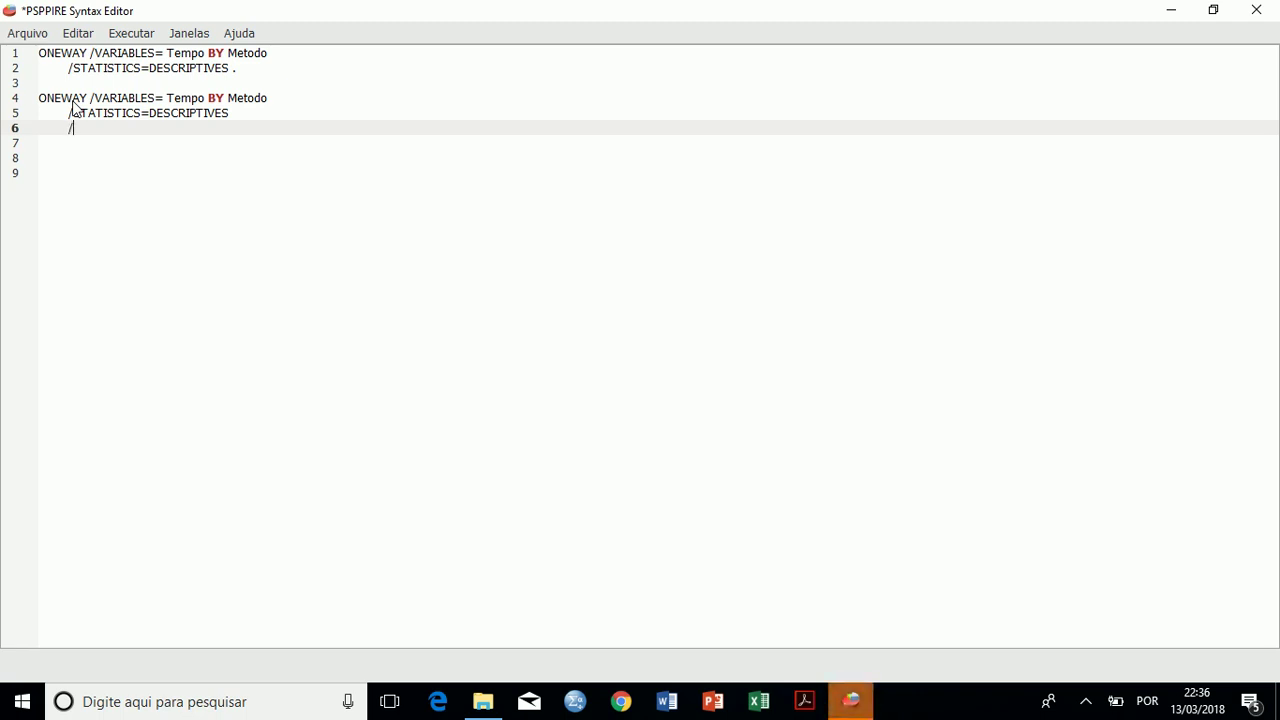
{"action": "type", "text": "POSTHOC"}
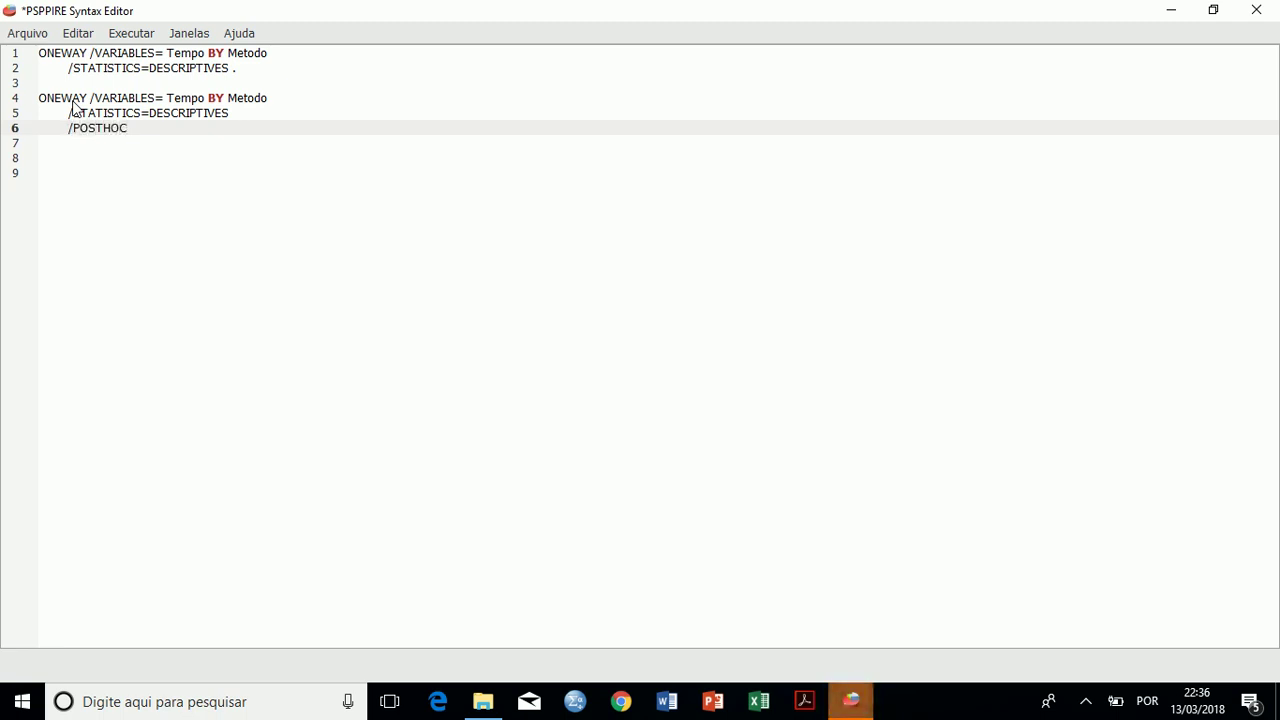
{"action": "type", "text": "="}
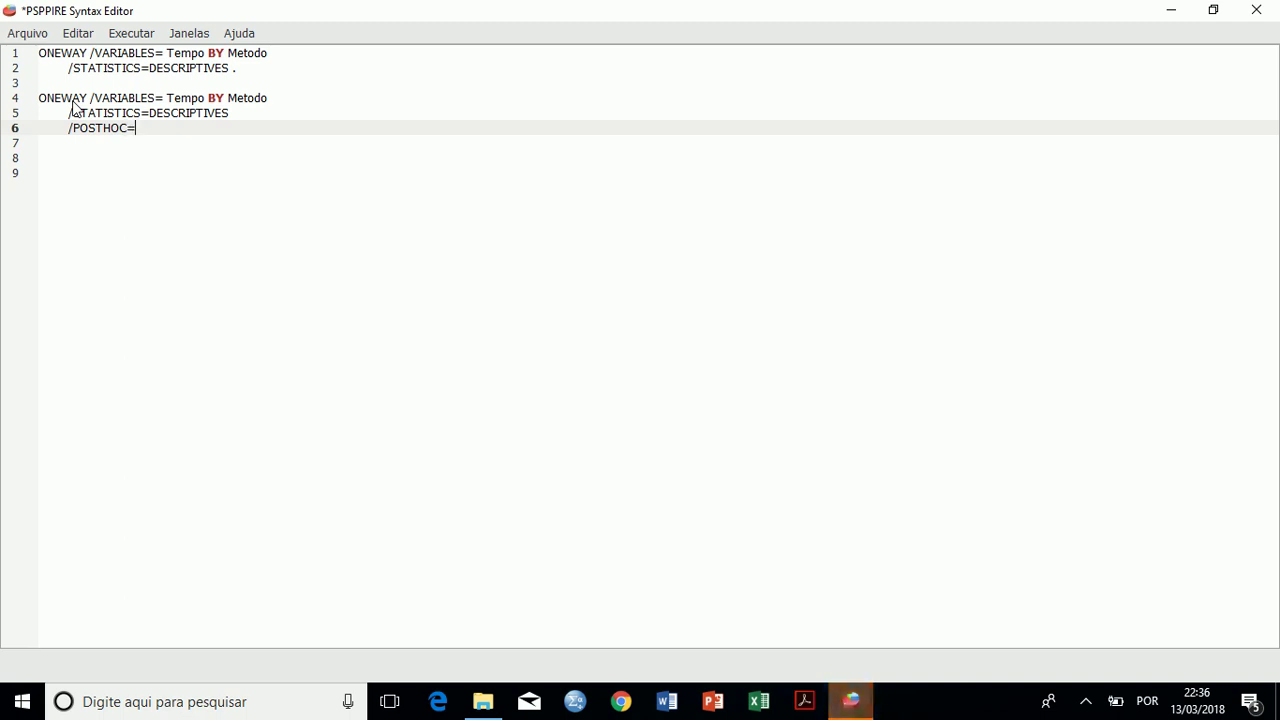
{"action": "type", "text": "B"}
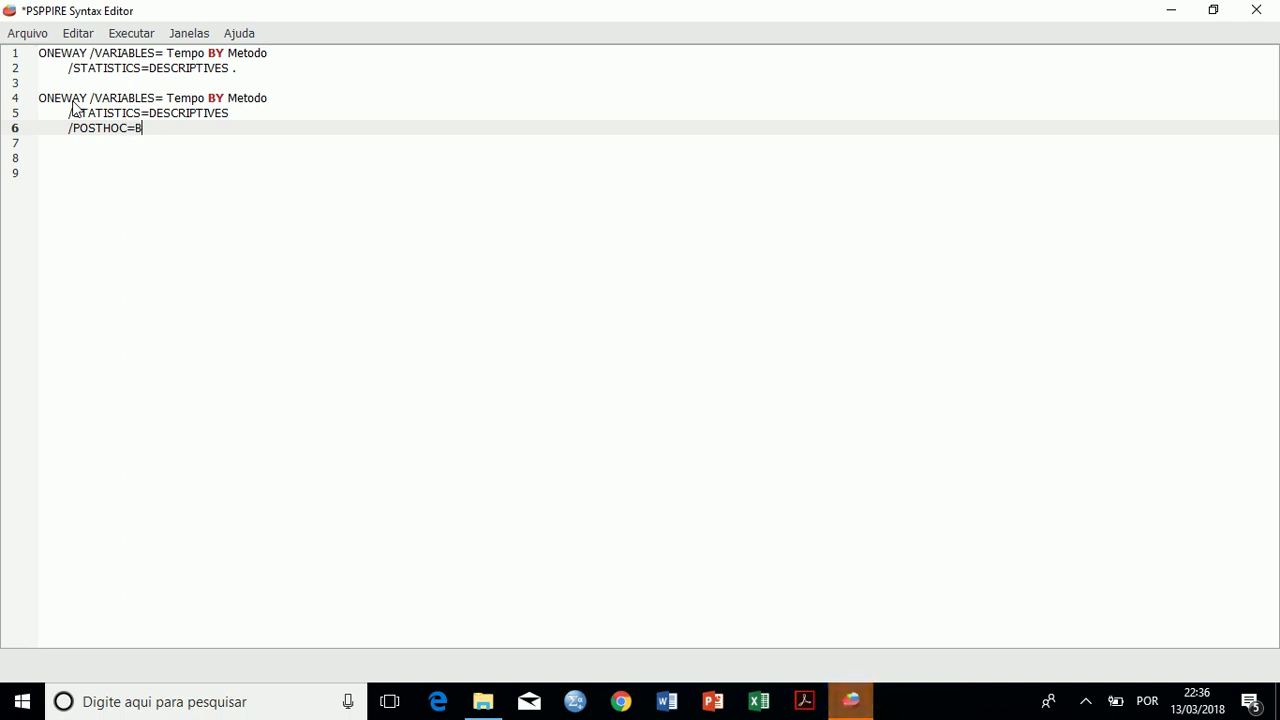
{"action": "type", "text": "ONFERRO"}
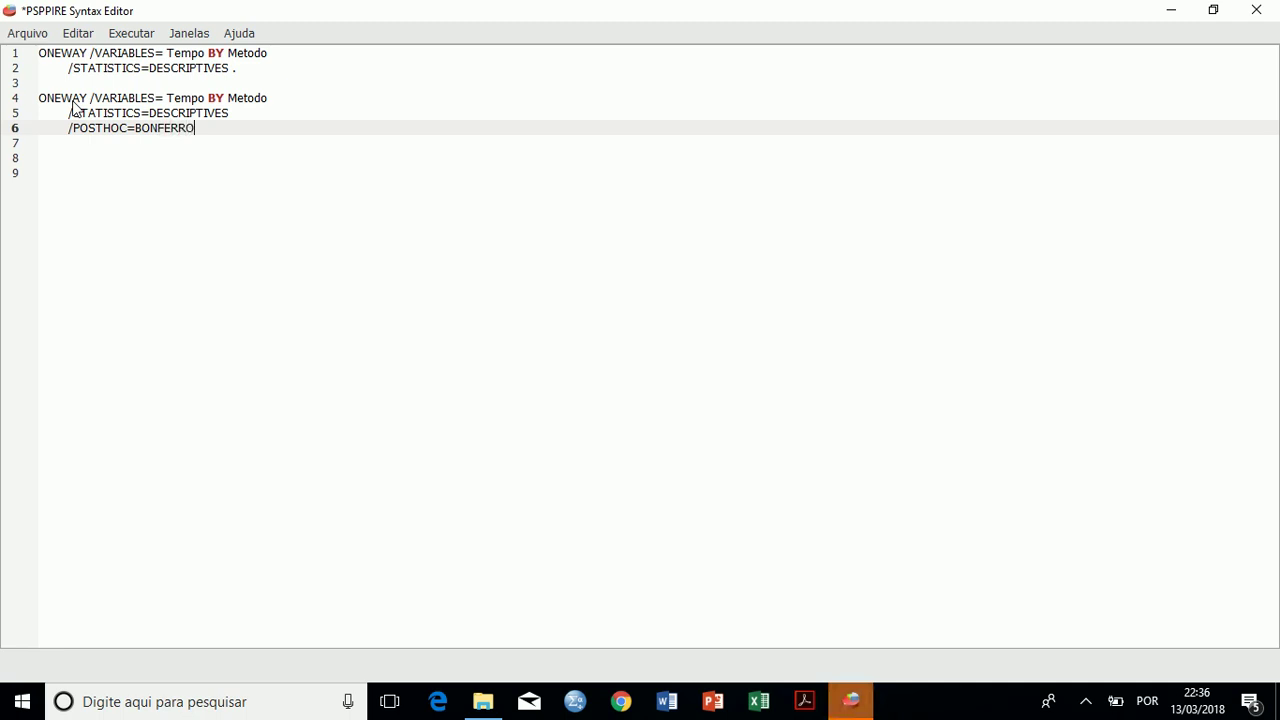
{"action": "type", "text": "NI TUKEY"}
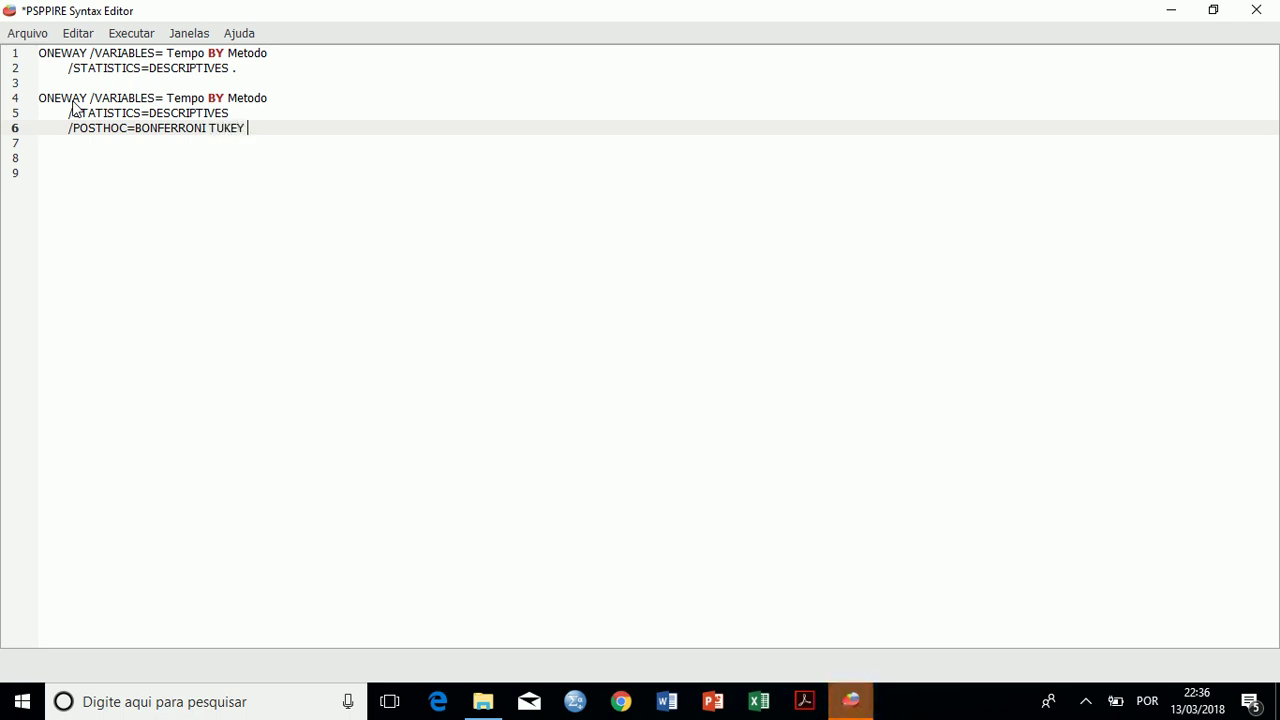
{"action": "type", "text": " SCHEFFE"}
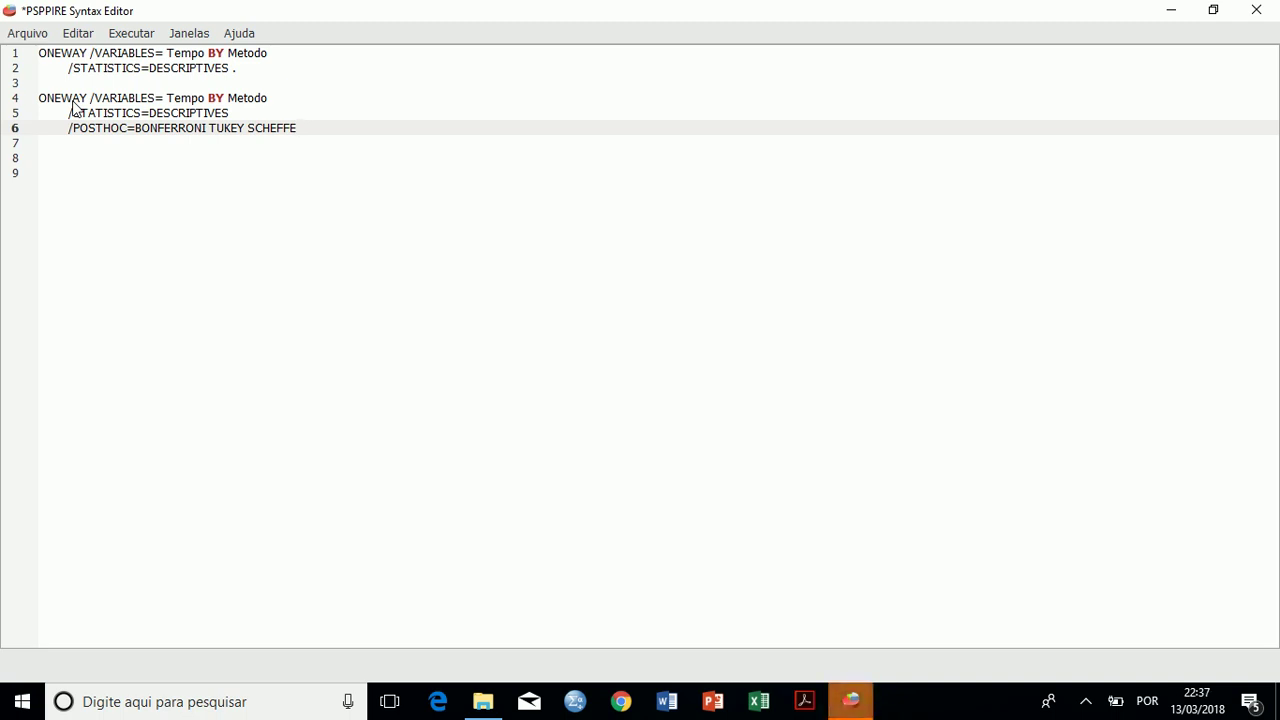
{"action": "type", "text": "."}
{"action": "left_click", "coordinate": [194, 189]}
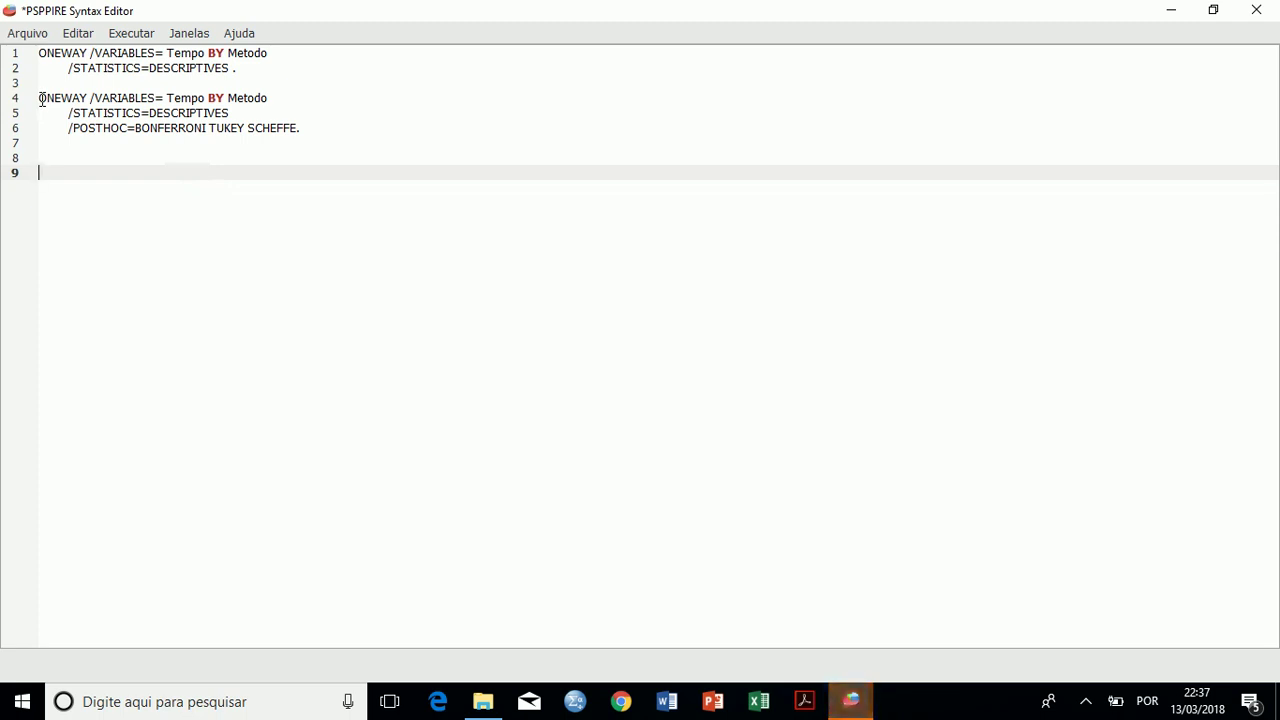
- Run only the second ONEWAY command on lines 4 to 6, the one with the Bonferroni, Tukey and Scheffe post-hoc tests
{"action": "left_click_drag", "start_coordinate": [40, 98], "coordinate": [302, 127]}
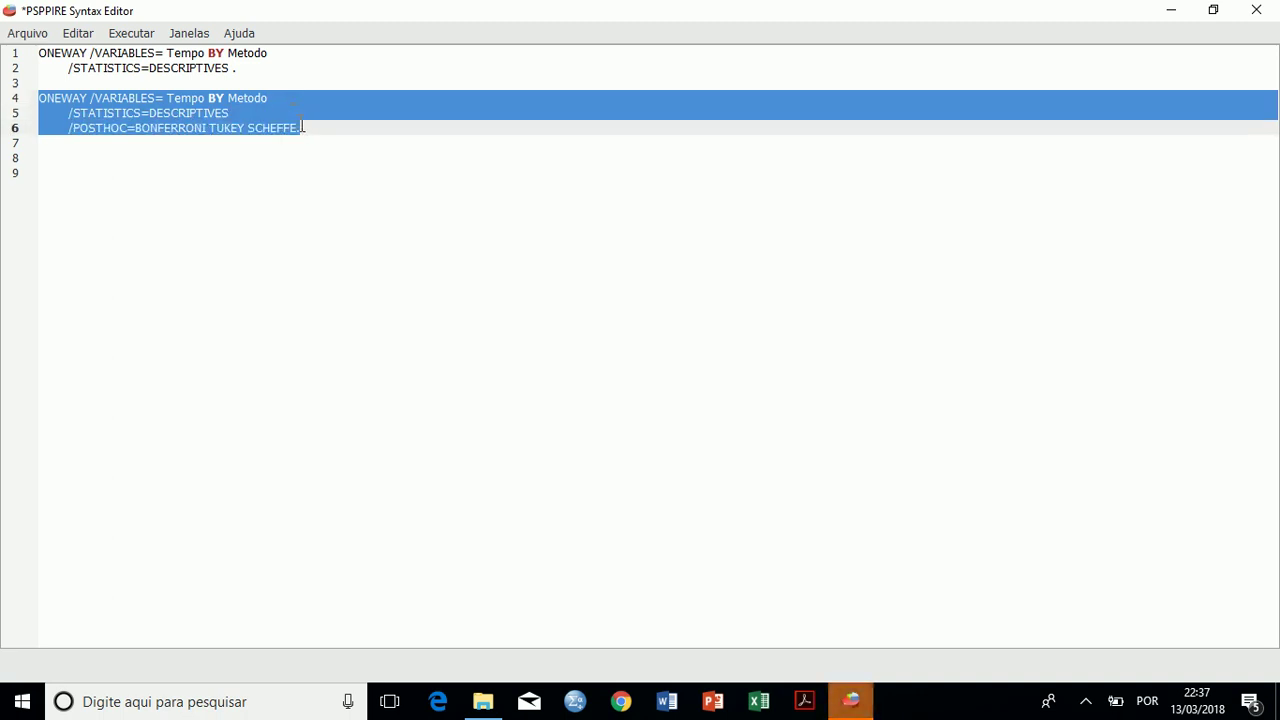
{"action": "left_click", "coordinate": [137, 36]}
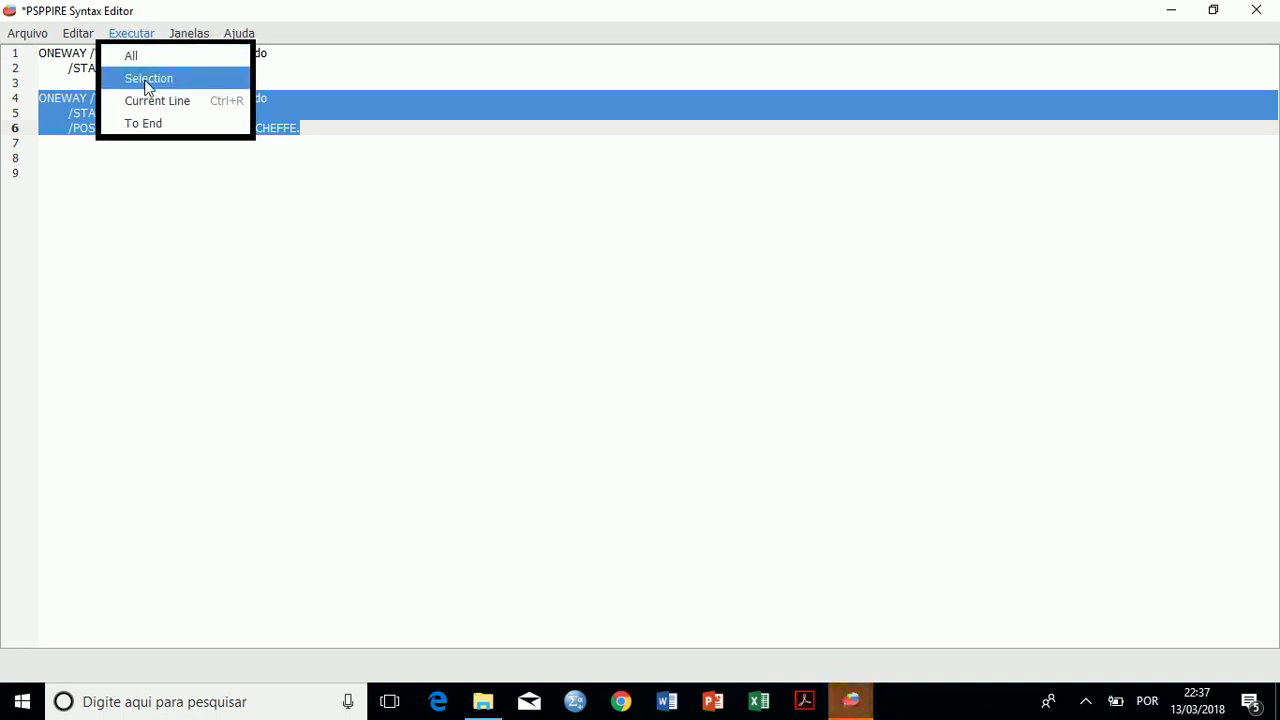
{"action": "left_click", "coordinate": [148, 80]}
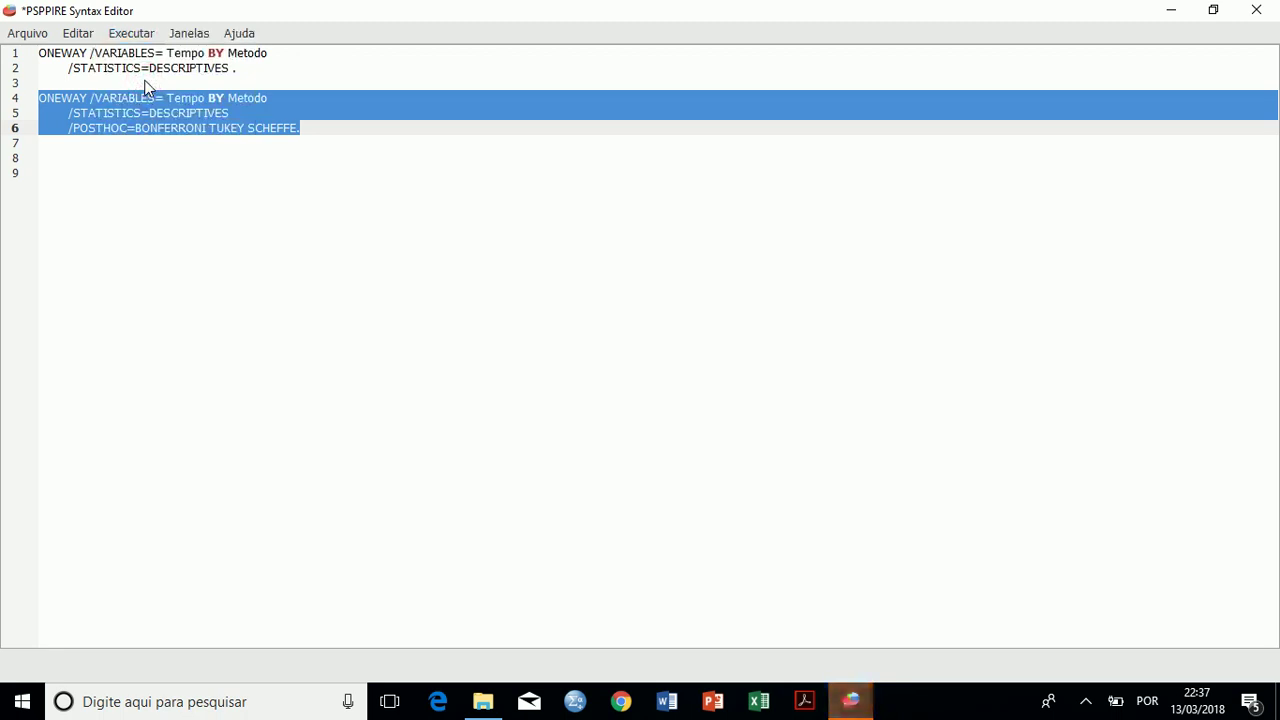
- Examine the new ONEWAY output, comparing the descriptives, ANOVA table and the Bonferroni, Tukey and Scheffé multiple comparisons for Tempo
{"action": "left_click", "coordinate": [848, 697]}
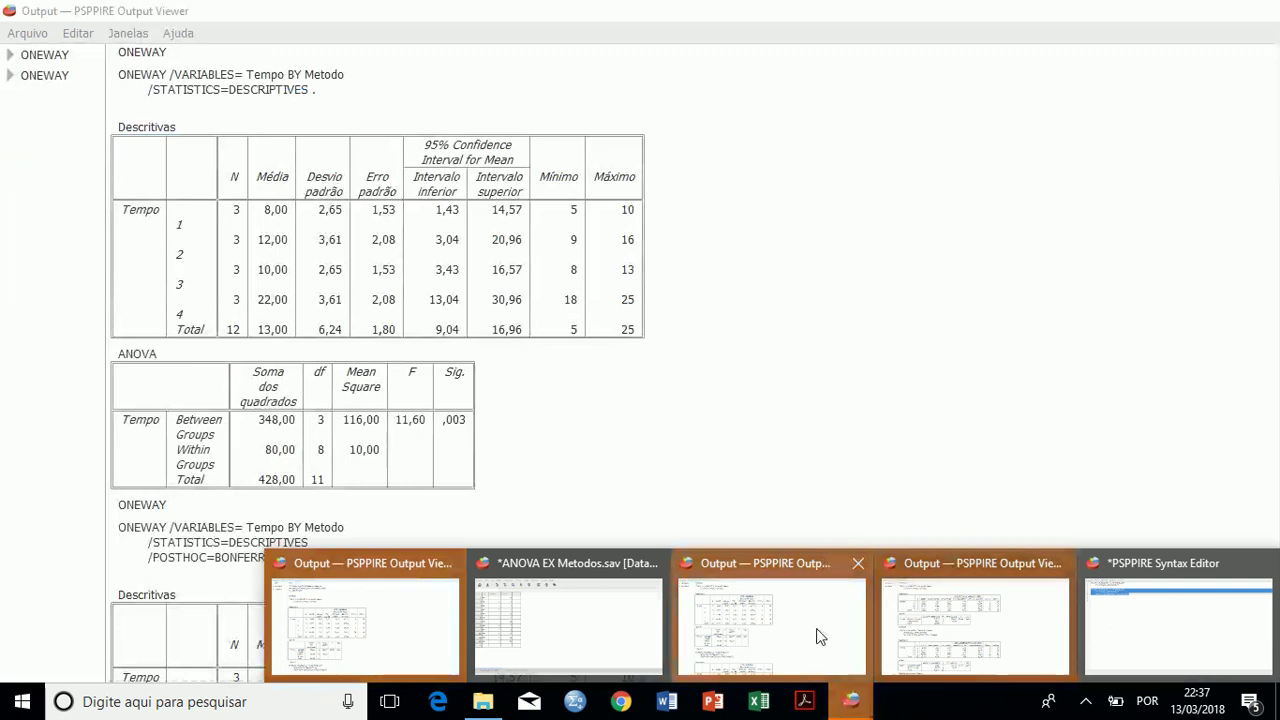
{"action": "left_click", "coordinate": [816, 627]}
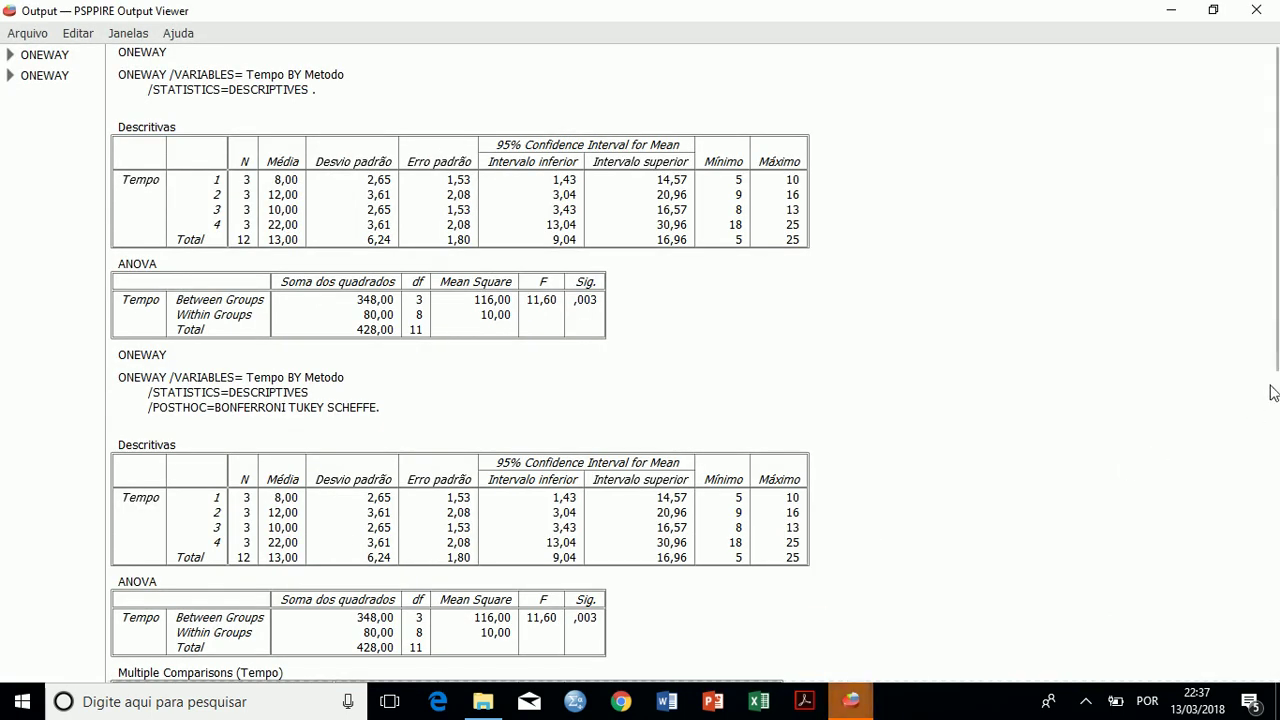
{"action": "left_click_drag", "start_coordinate": [1276, 342], "coordinate": [1269, 508]}
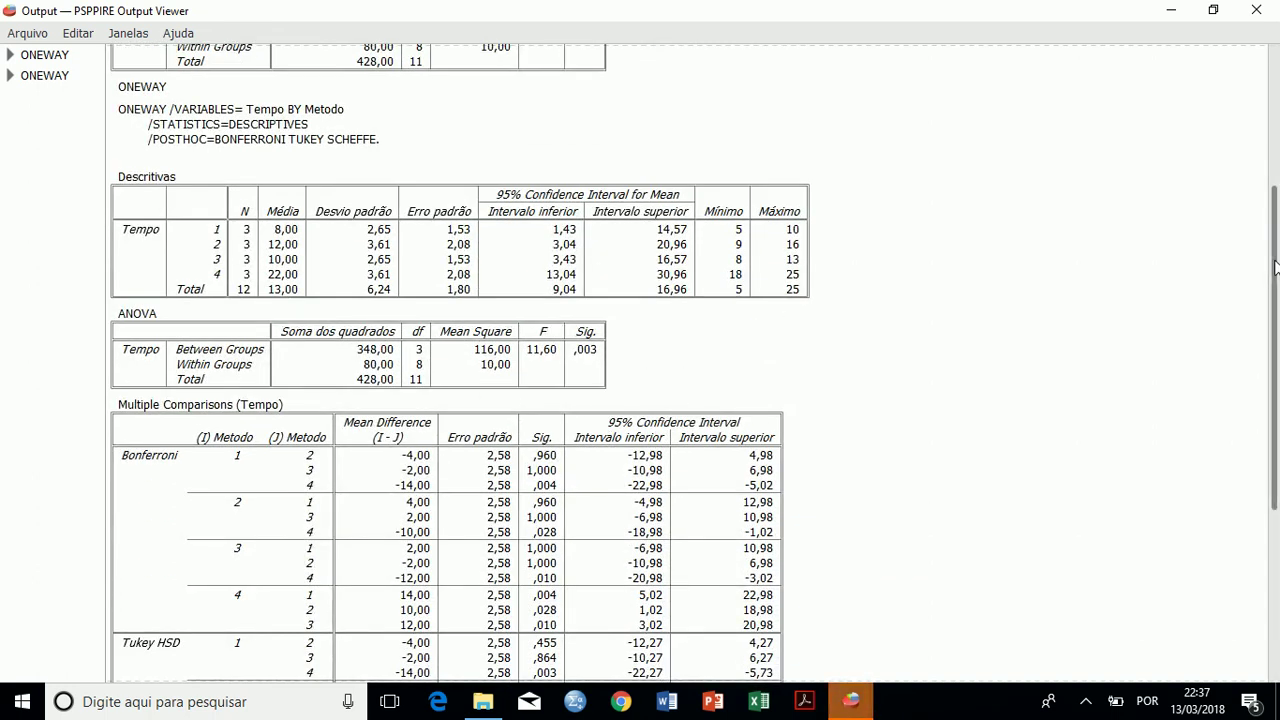
{"action": "left_click_drag", "start_coordinate": [1274, 268], "coordinate": [1267, 402]}
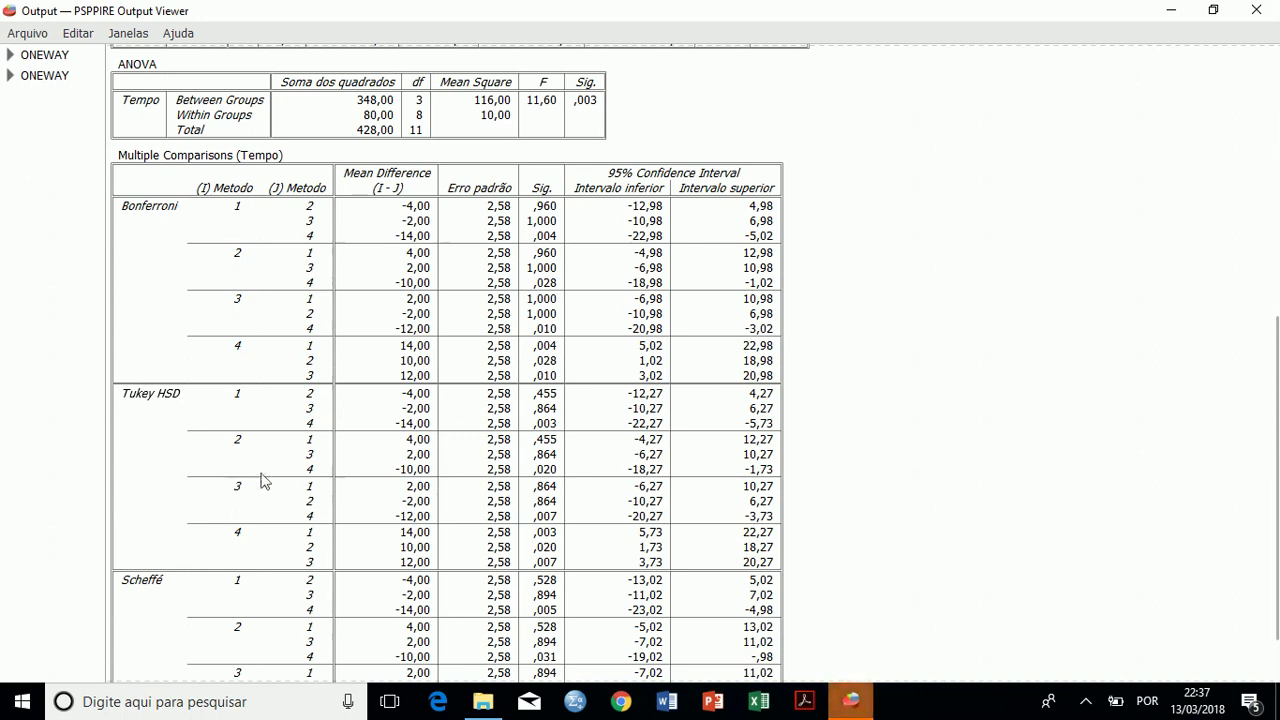
{"action": "left_click_drag", "start_coordinate": [1276, 340], "coordinate": [1276, 385]}
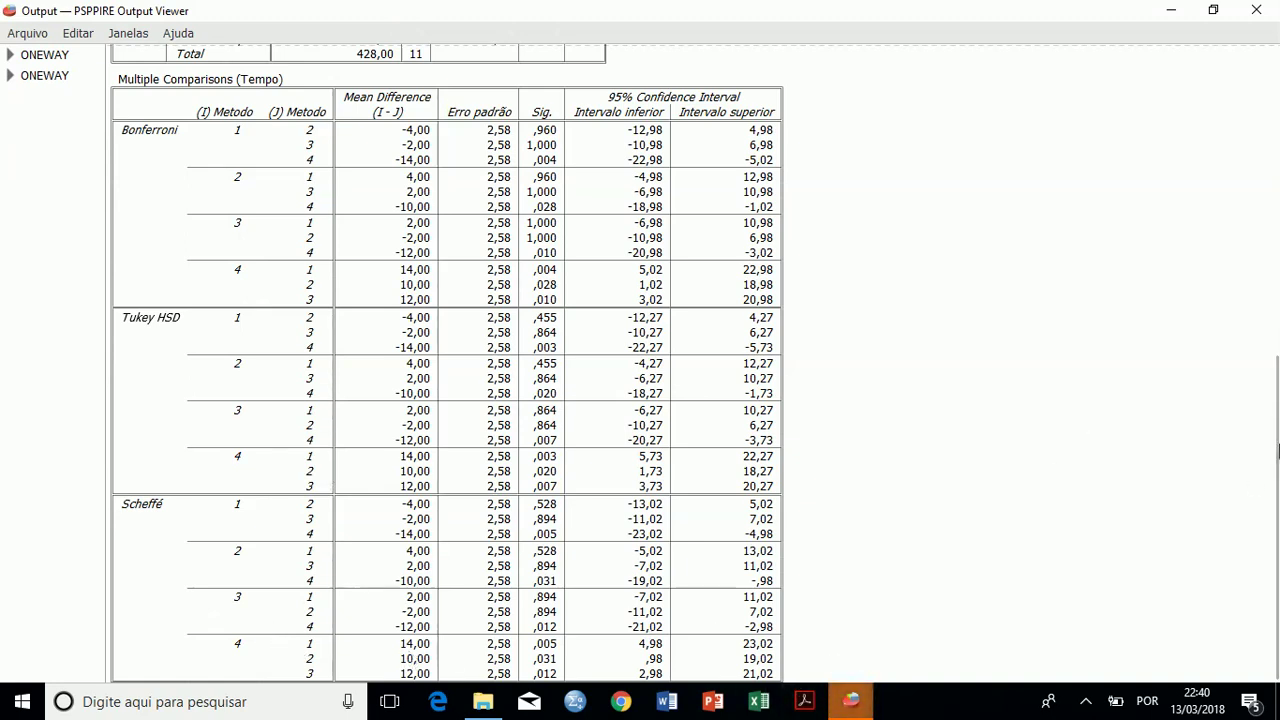
{"action": "left_click_drag", "start_coordinate": [1273, 470], "coordinate": [1268, 284]}
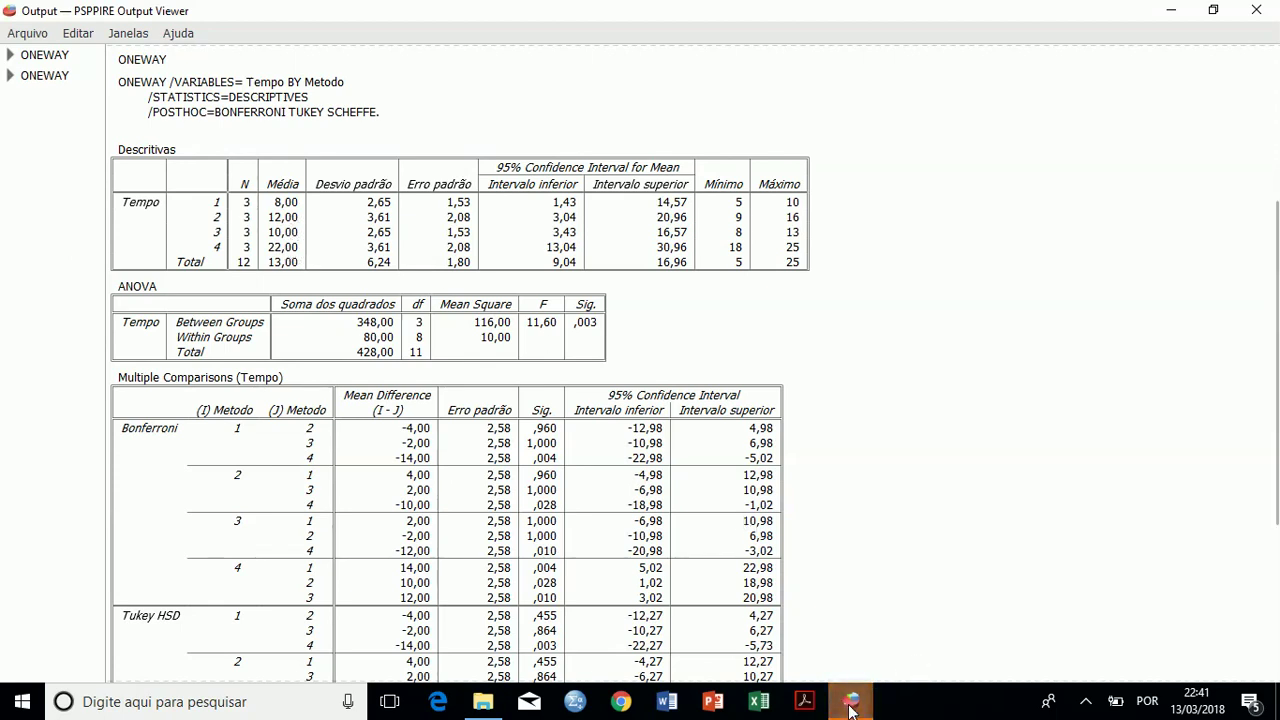
- Return to the ANOVA EX Metodos.sav data window
{"action": "mouse_move", "coordinate": [851, 710]}
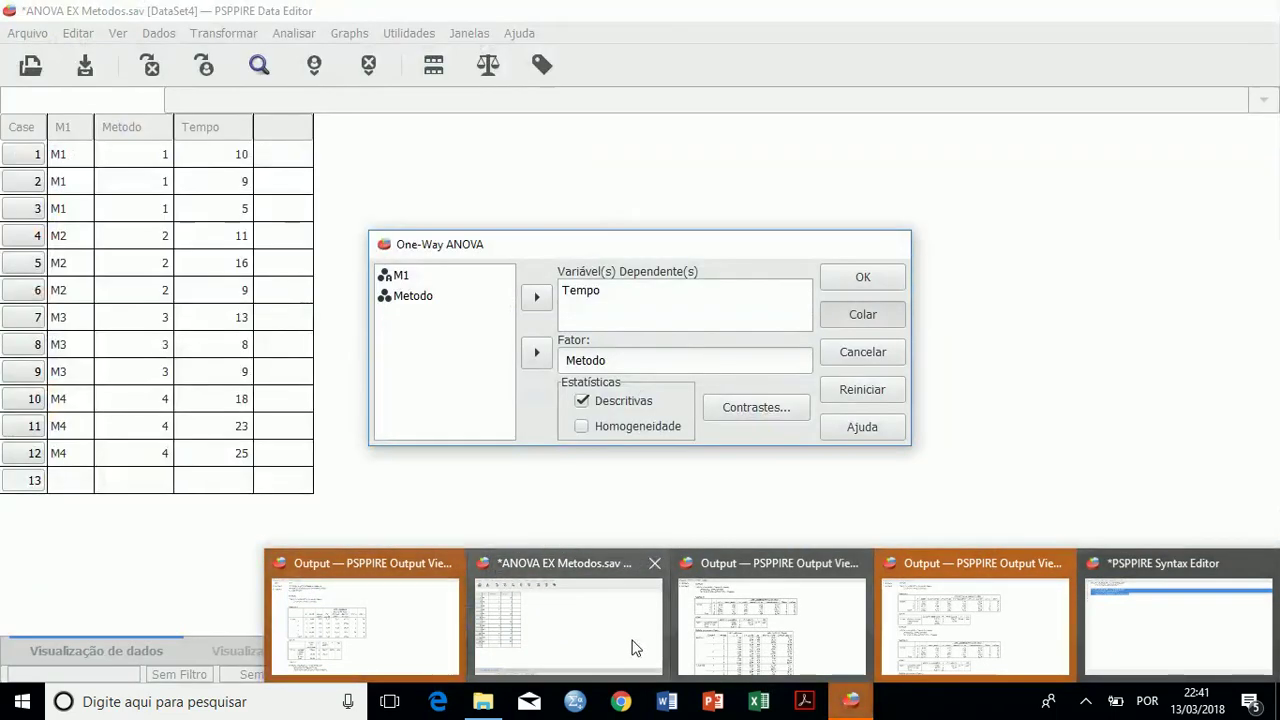
{"action": "left_click", "coordinate": [632, 641]}
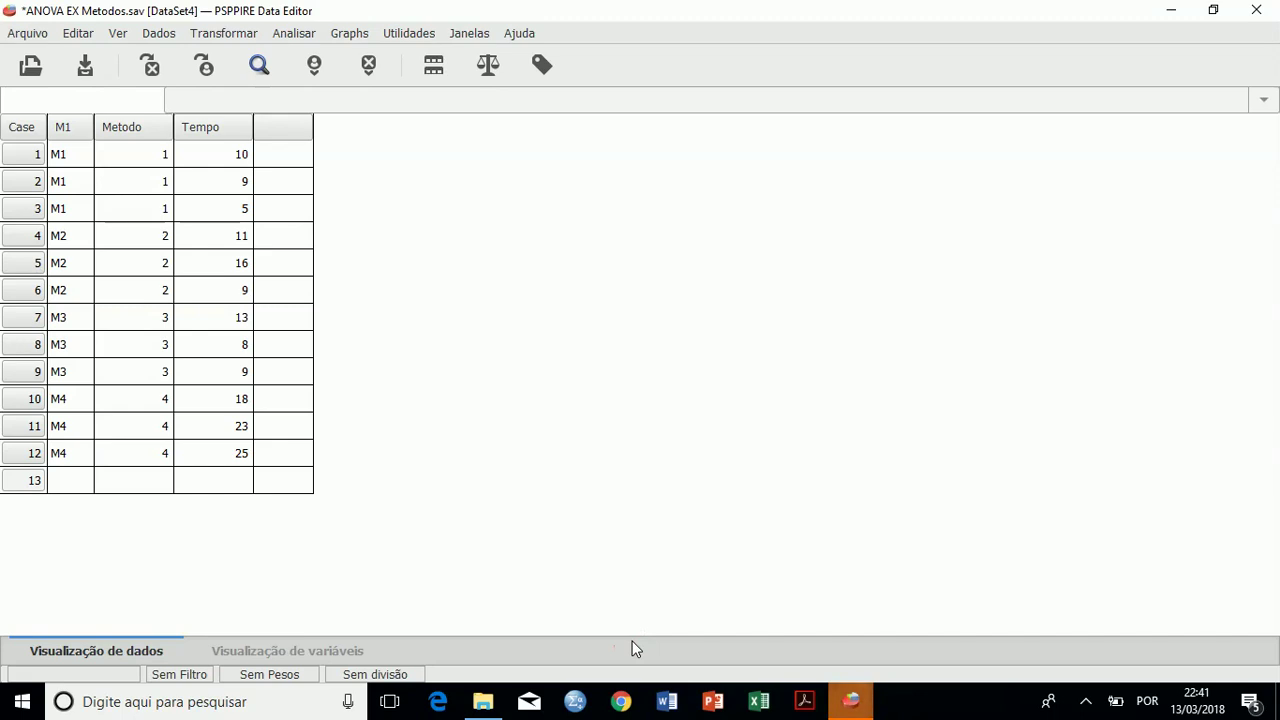
{"action": "left_click", "coordinate": [27, 35]}
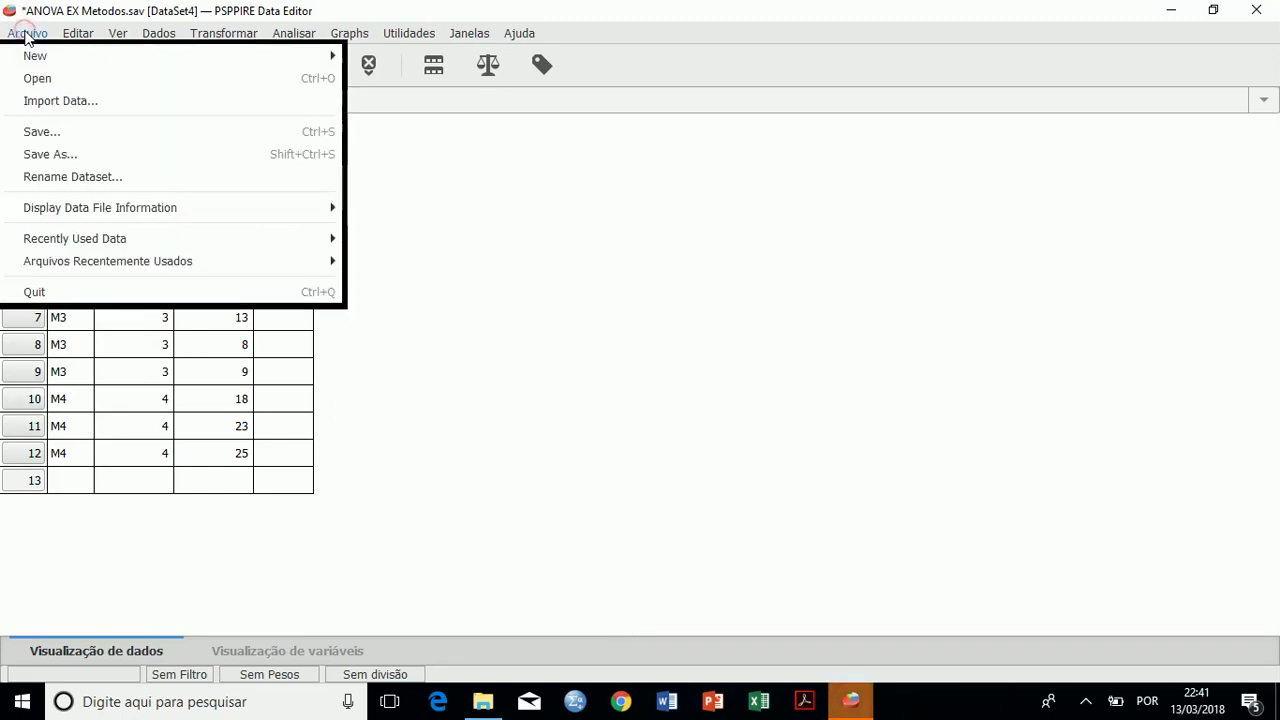
{"action": "left_click", "coordinate": [37, 79]}
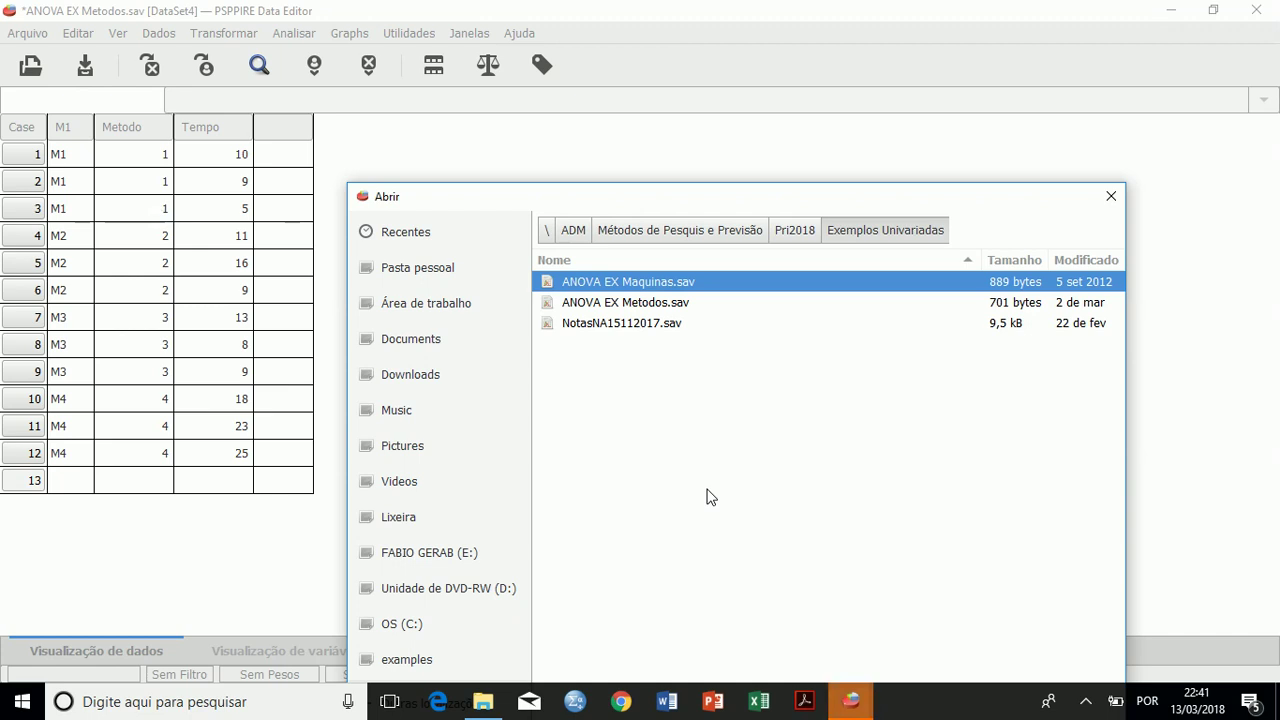
{"action": "left_click", "coordinate": [1113, 200]}
- Close the ANOVA EX Metodos.sav data and the syntax editor without saving, and close all the output windows
{"action": "left_click", "coordinate": [1267, 11]}
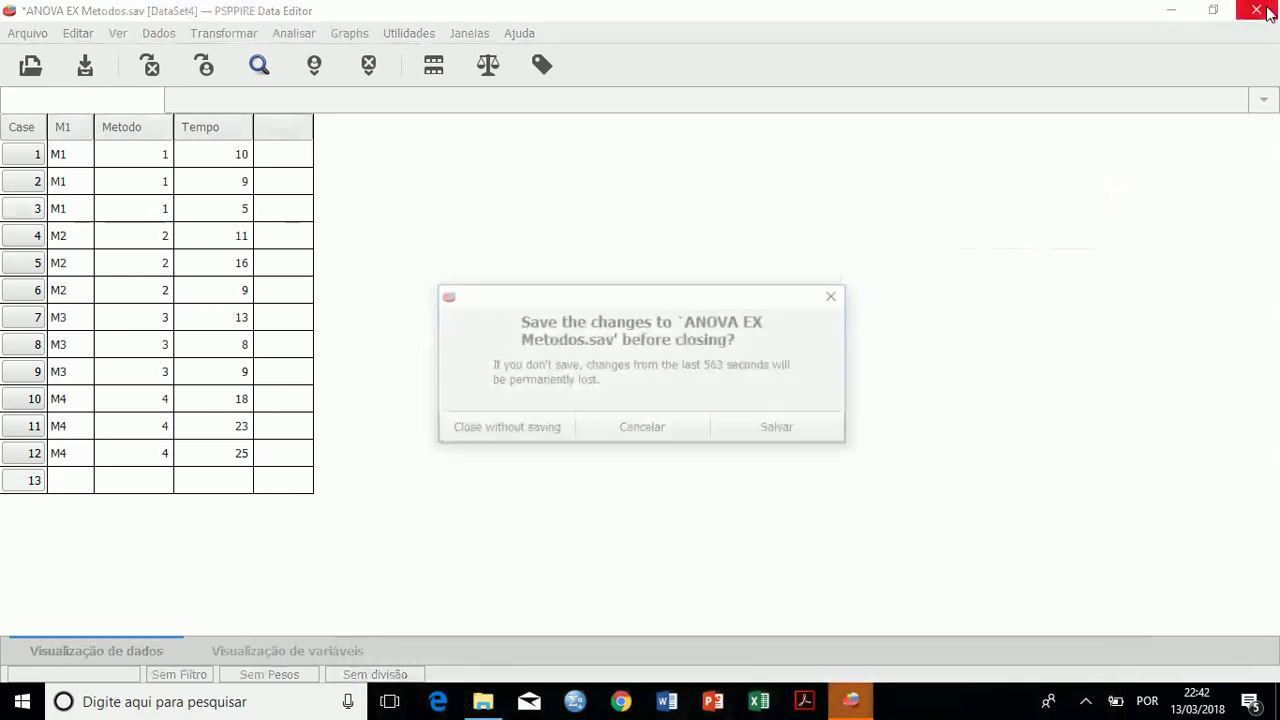
{"action": "left_click", "coordinate": [528, 430]}
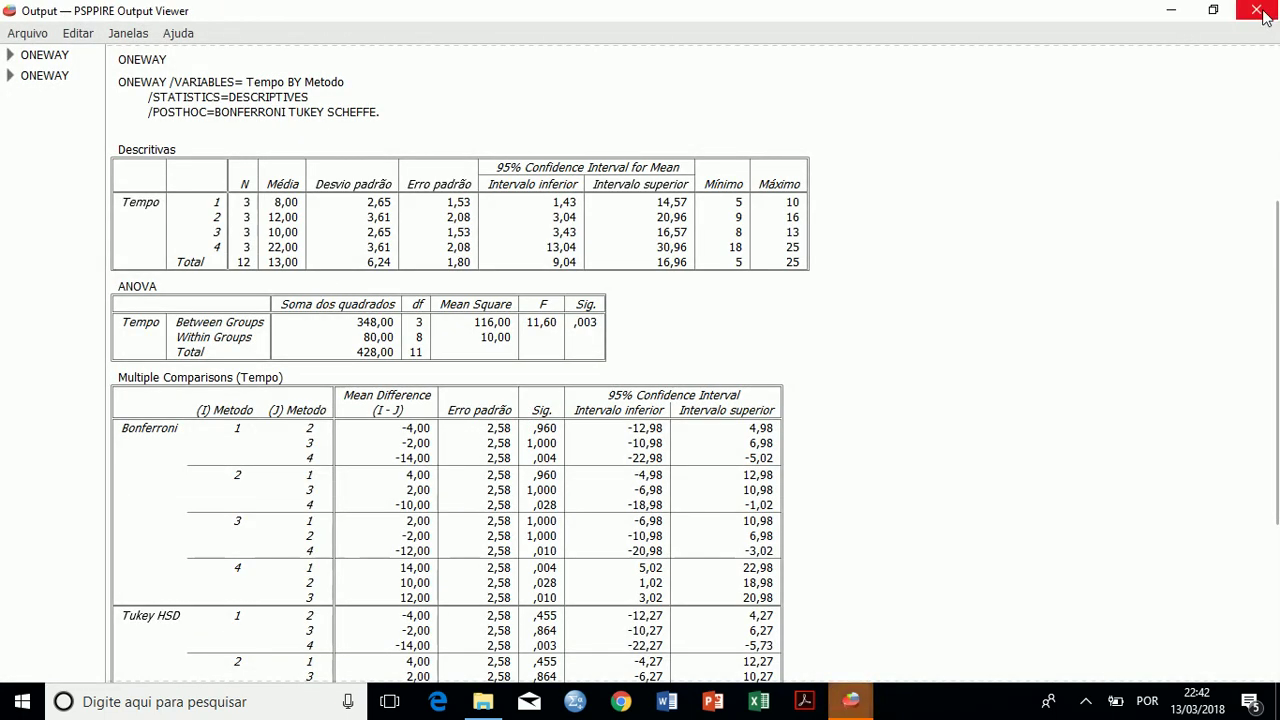
{"action": "left_click", "coordinate": [1263, 14]}
{"action": "left_click", "coordinate": [1263, 14]}
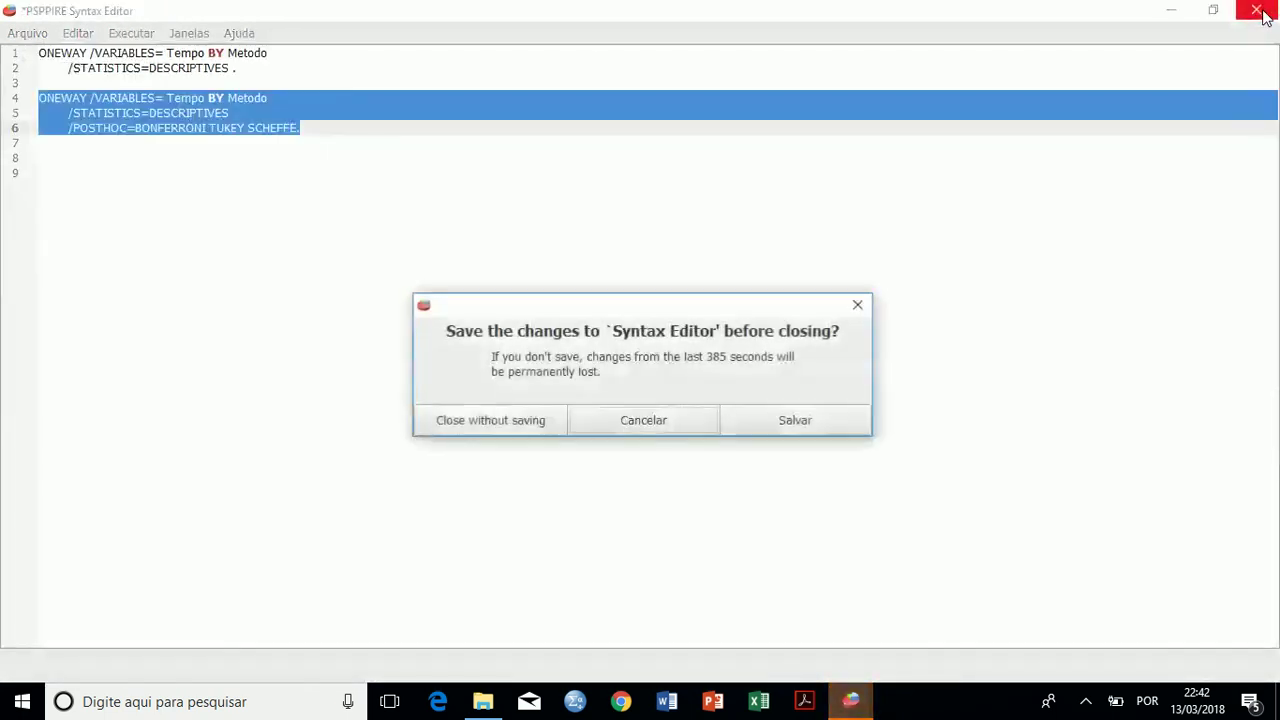
{"action": "left_click", "coordinate": [456, 434]}
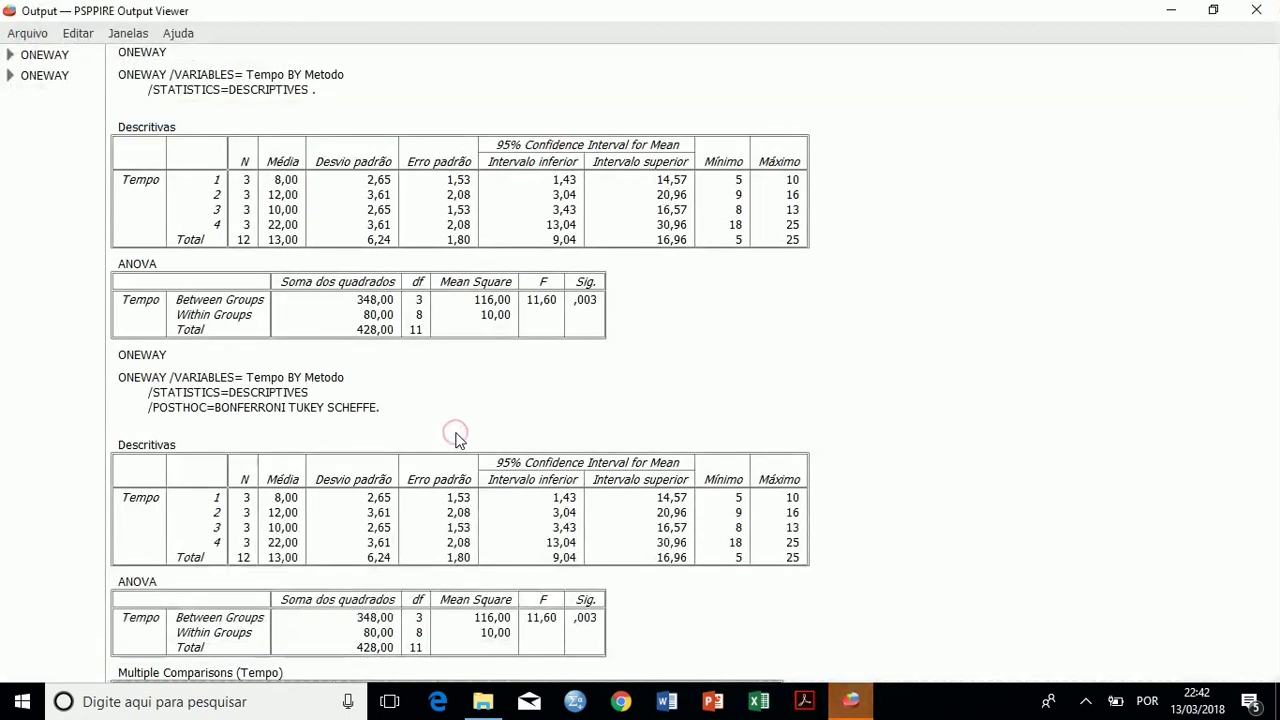
{"action": "left_click", "coordinate": [1262, 12]}
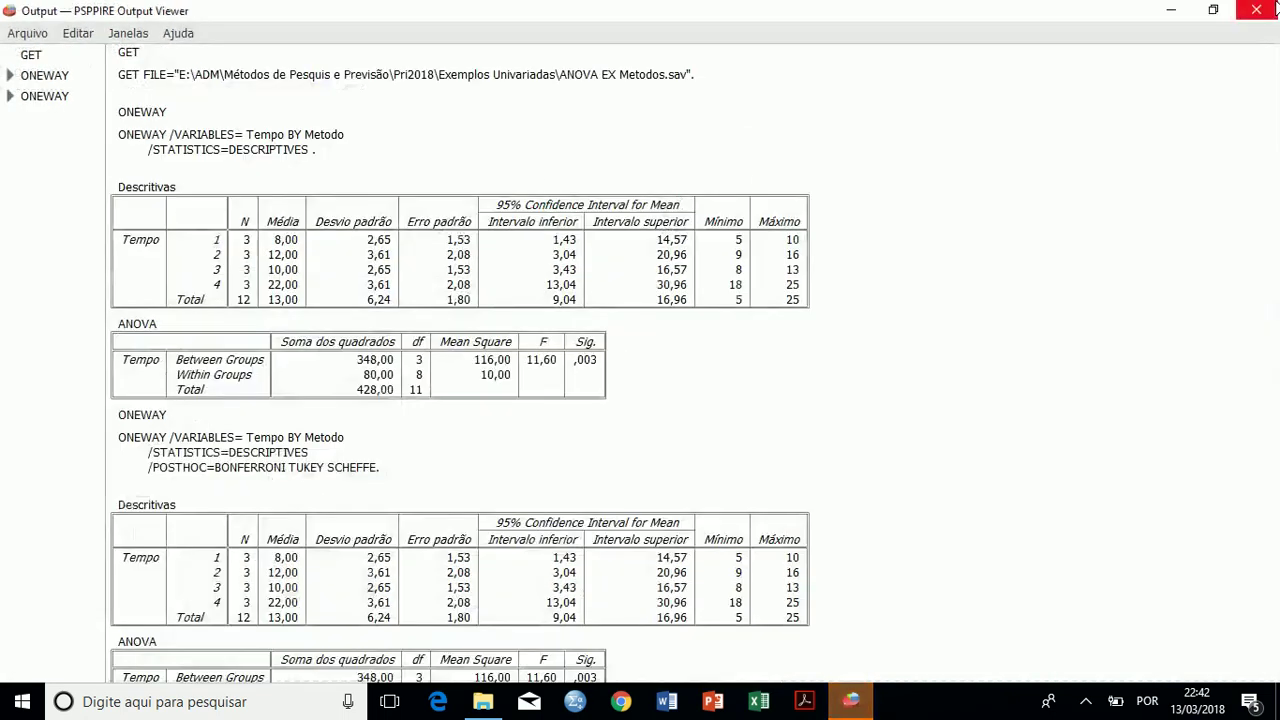
{"action": "left_click", "coordinate": [1258, 16]}
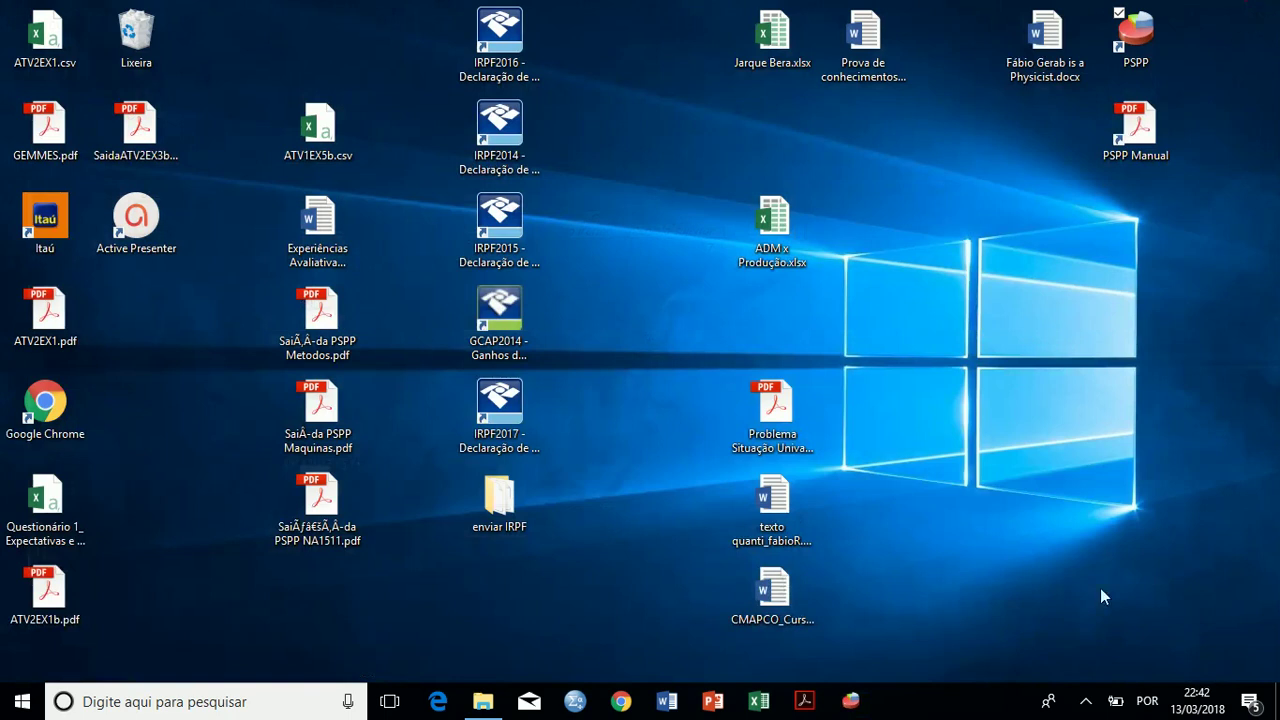
{"action": "left_click", "coordinate": [1084, 703]}
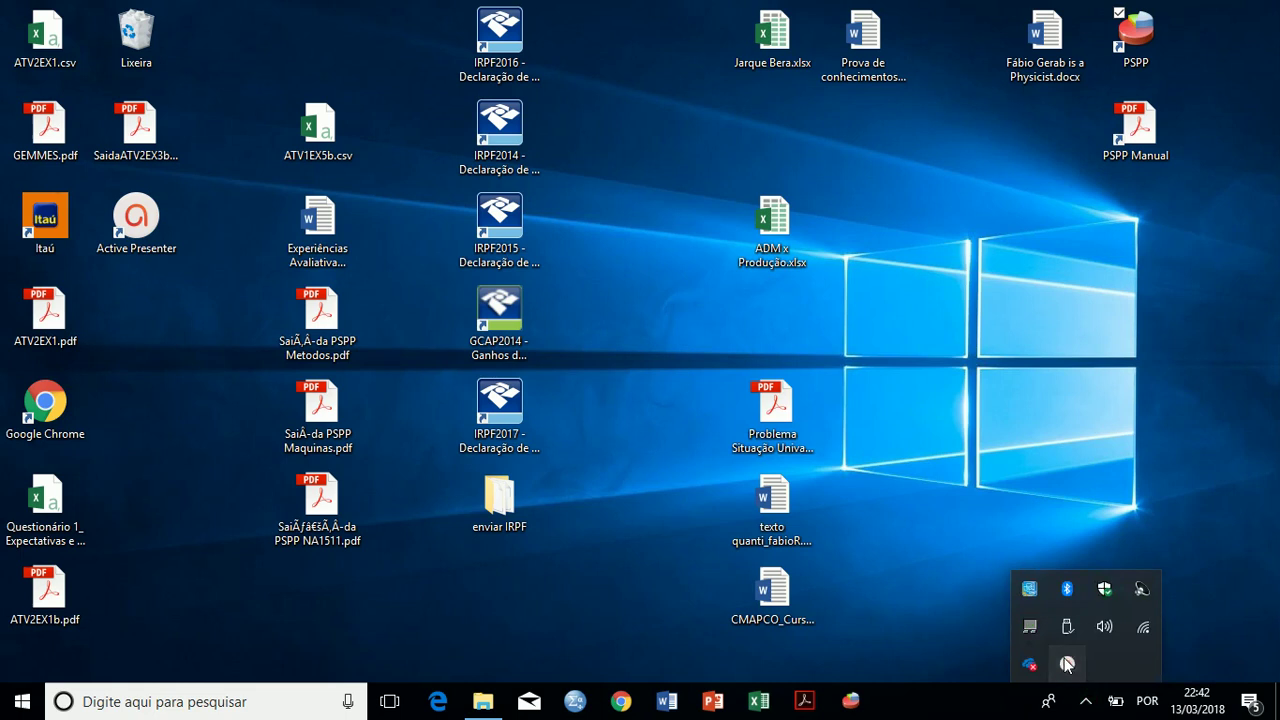
{"action": "left_click", "coordinate": [1067, 664]}
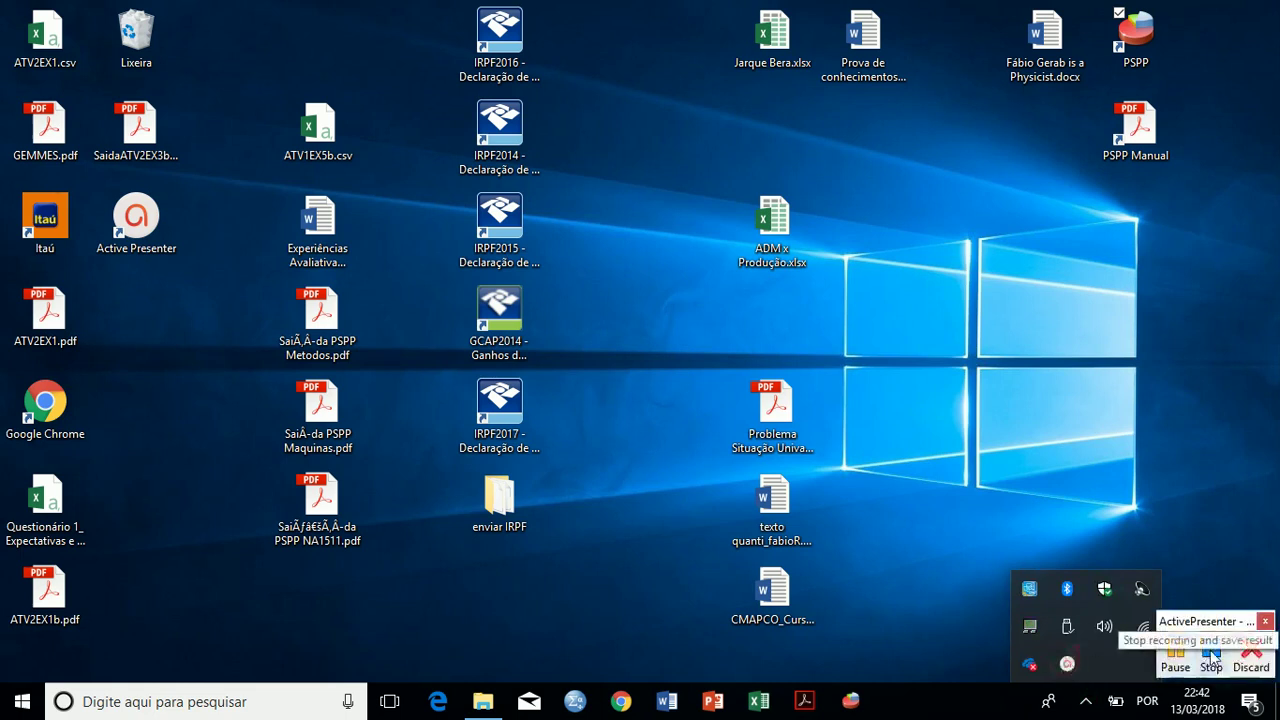